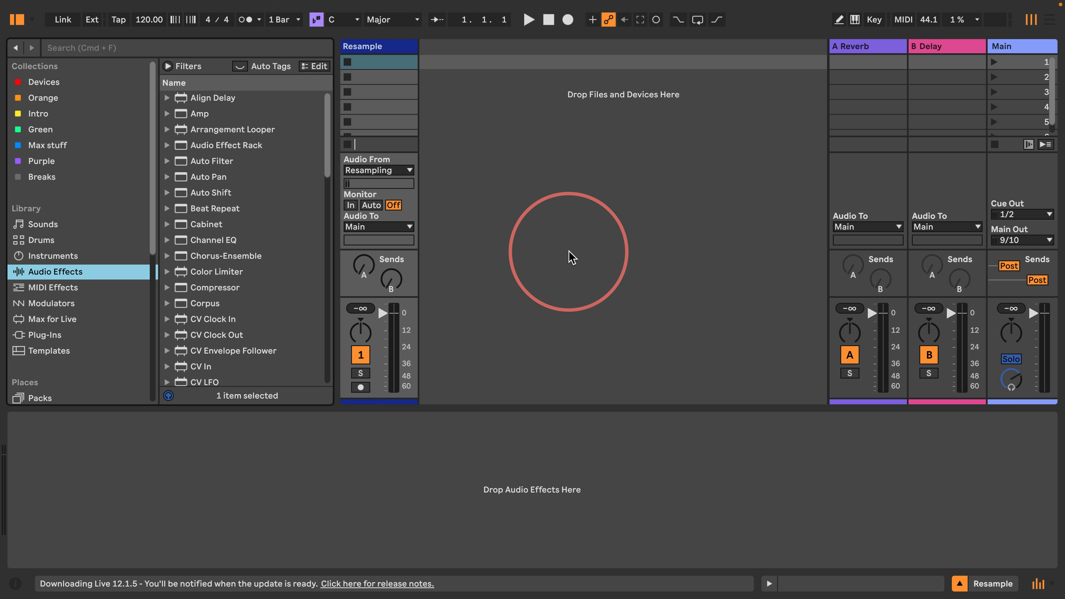
Look through the built-in audio effects and the devices in the Intro collection, ending back on Audio Effects.
{"action": "scroll", "coordinate": [239, 237], "scroll_direction": "down", "scroll_amount": 6}
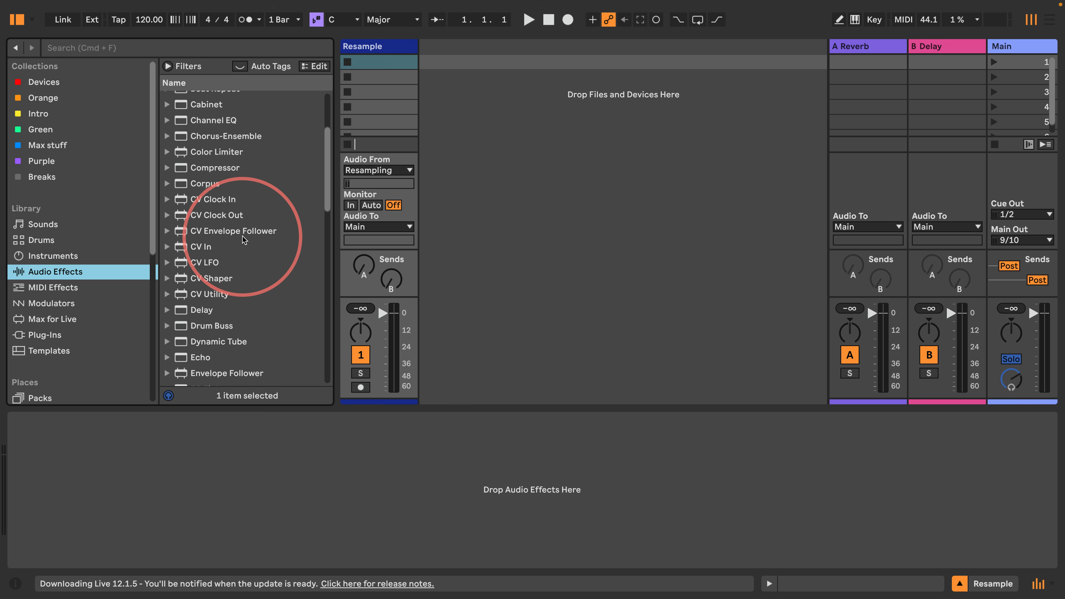
{"action": "scroll", "coordinate": [247, 278], "scroll_direction": "down", "scroll_amount": 10}
{"action": "scroll", "coordinate": [249, 281], "scroll_direction": "up", "scroll_amount": 15}
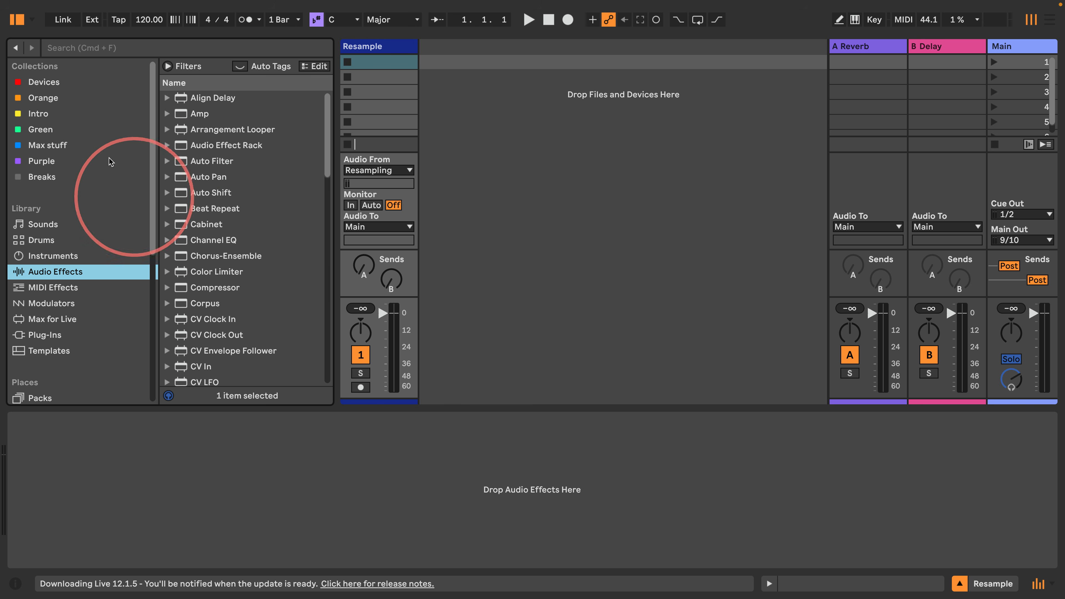
{"action": "left_click", "coordinate": [46, 113]}
{"action": "scroll", "coordinate": [237, 202], "scroll_direction": "up", "scroll_amount": 8}
{"action": "scroll", "coordinate": [236, 195], "scroll_direction": "down", "scroll_amount": 9}
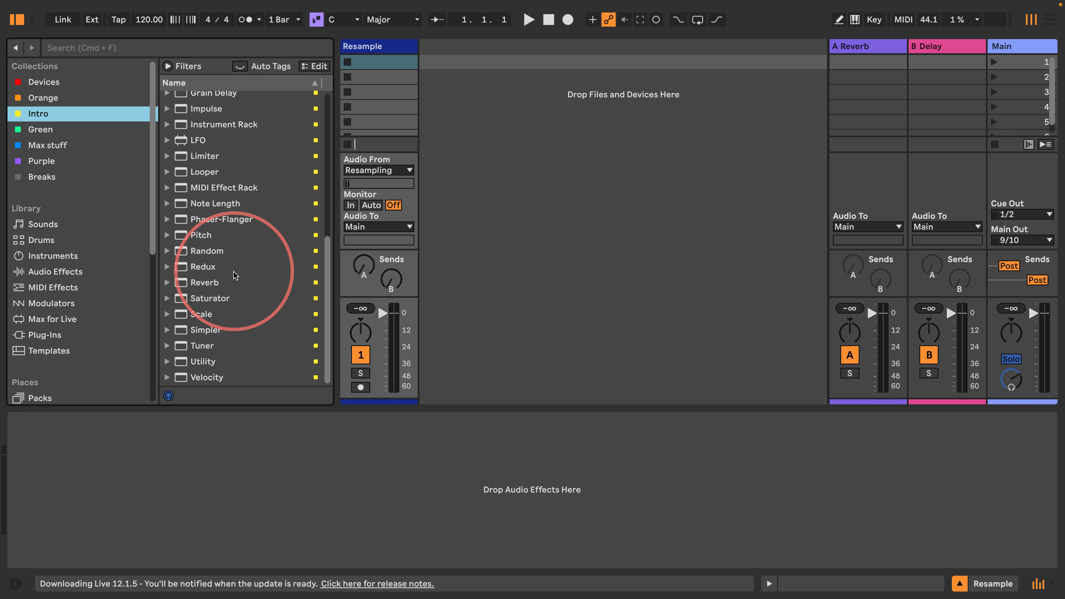
{"action": "scroll", "coordinate": [235, 274], "scroll_direction": "up", "scroll_amount": 15}
{"action": "scroll", "coordinate": [250, 301], "scroll_direction": "down", "scroll_amount": 1}
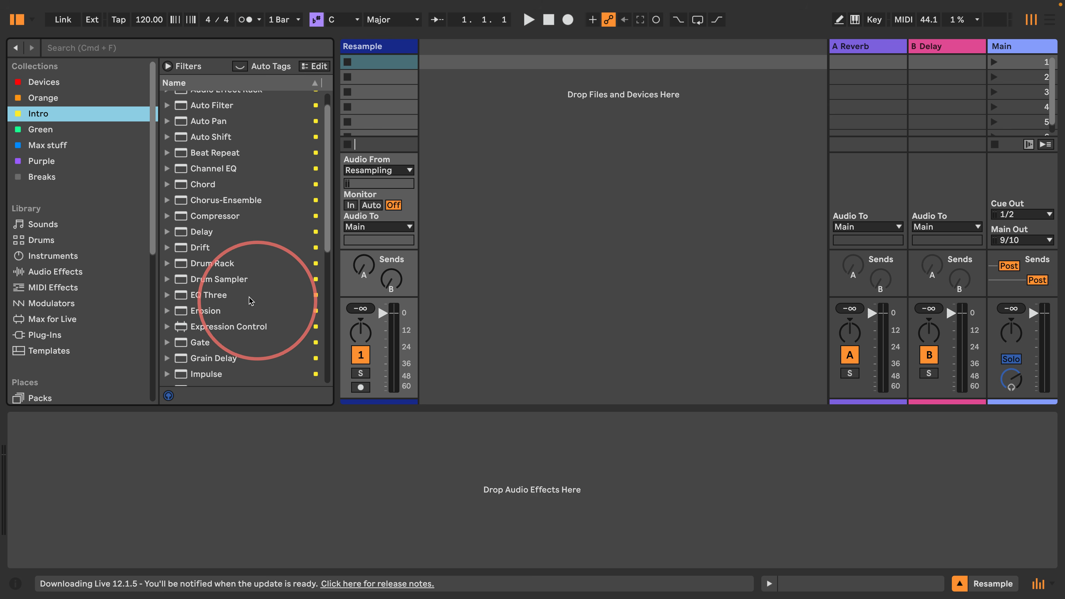
{"action": "scroll", "coordinate": [233, 266], "scroll_direction": "down", "scroll_amount": 3}
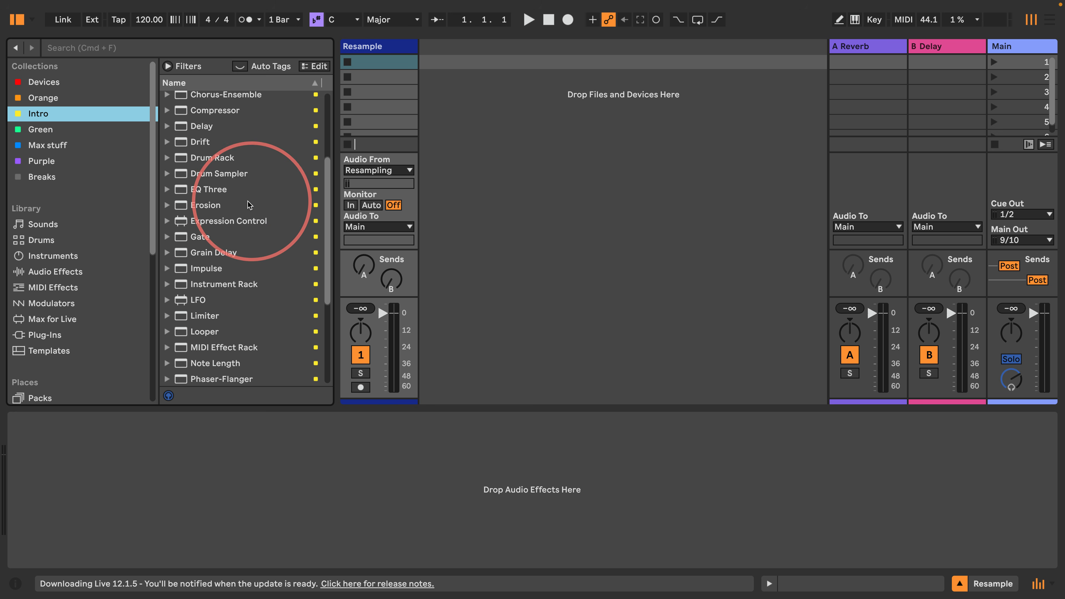
{"action": "left_click", "coordinate": [25, 273]}
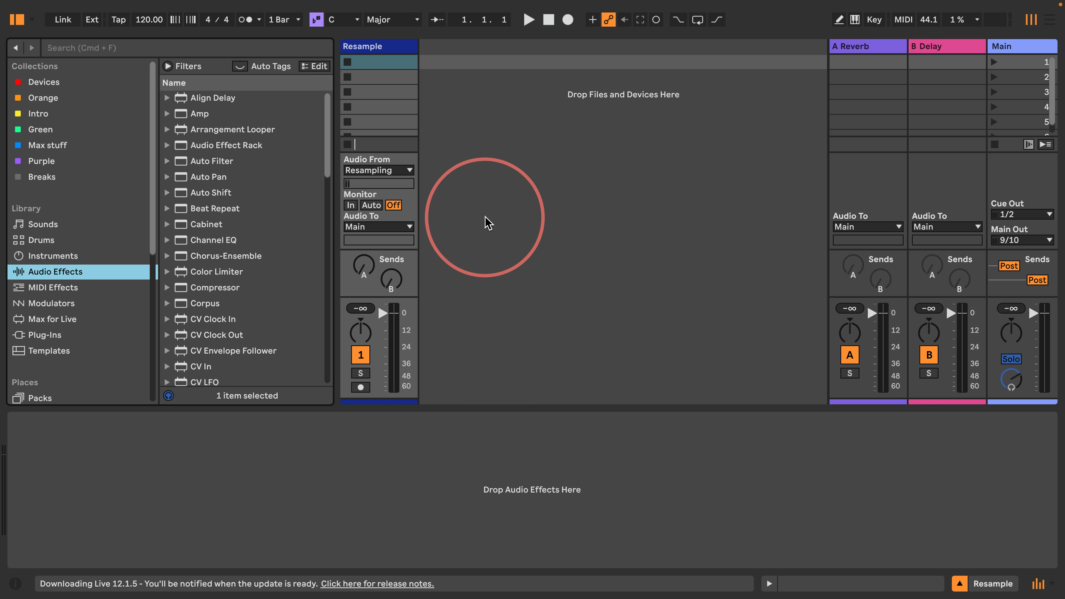
Add a Vinyl Distortion device to a new audio track and raise its crackle volume to 0.60.
{"action": "left_click", "coordinate": [494, 126]}
{"action": "key", "text": "super+t"}
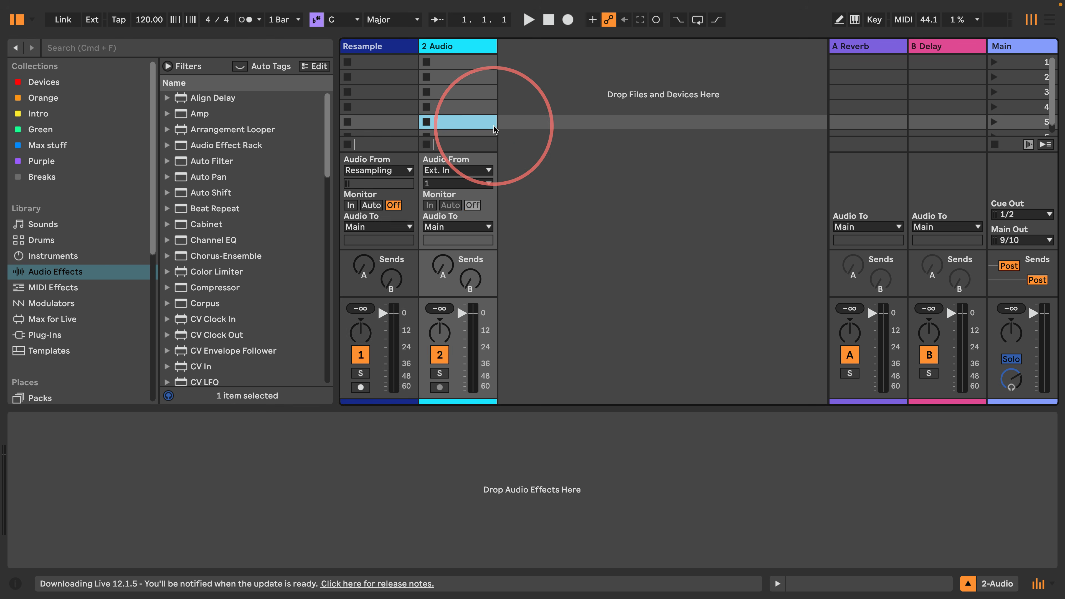
{"action": "scroll", "coordinate": [266, 231], "scroll_direction": "down", "scroll_amount": 10}
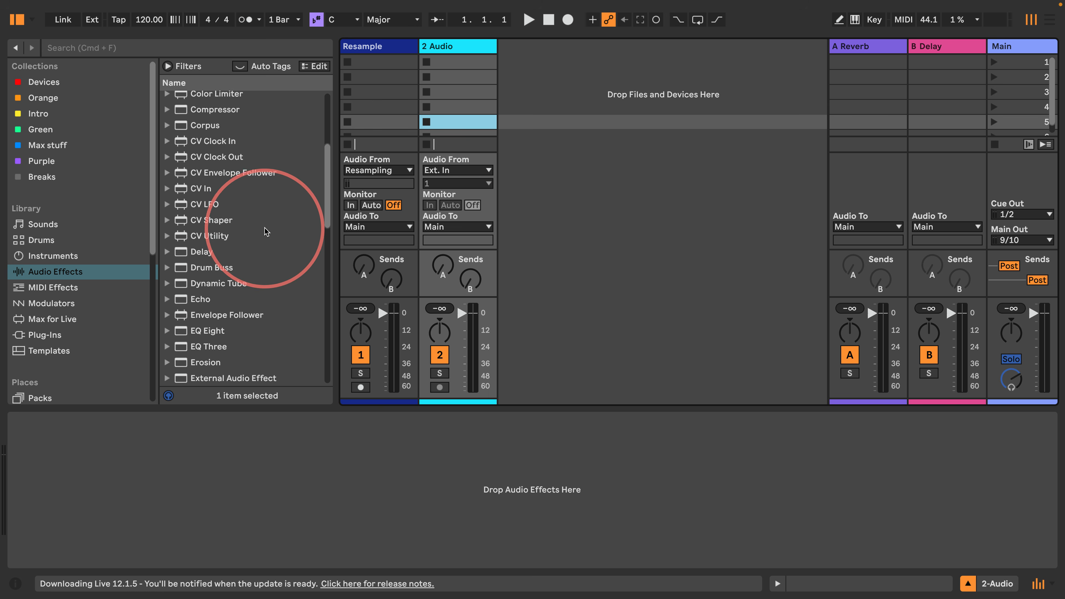
{"action": "scroll", "coordinate": [261, 231], "scroll_direction": "down", "scroll_amount": 3}
{"action": "left_click_drag", "start_coordinate": [189, 361], "coordinate": [468, 88]}
{"action": "left_click", "coordinate": [184, 461]}
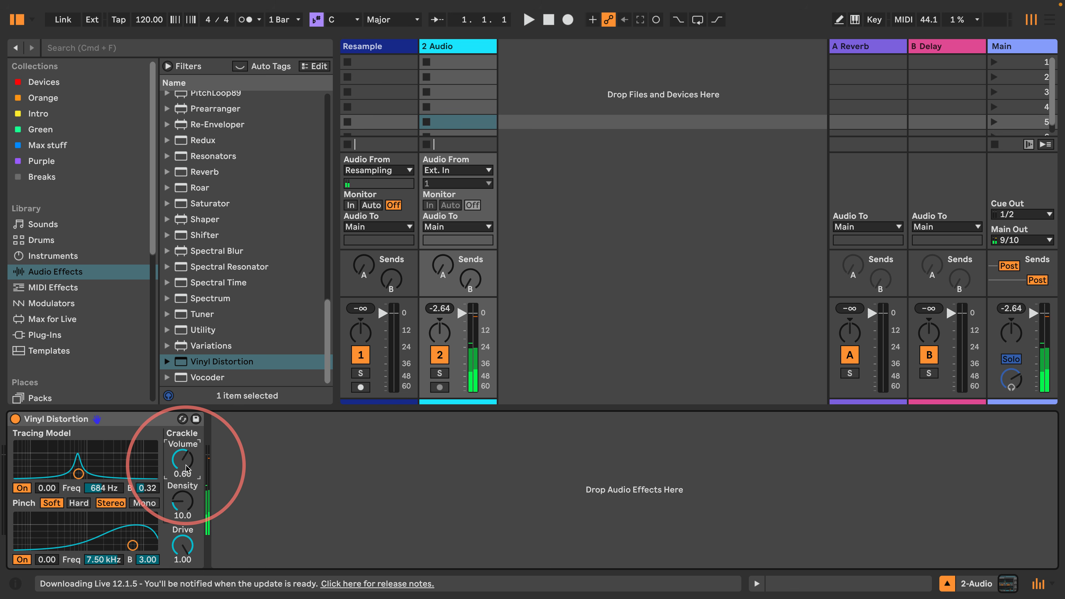
Group Vinyl Distortion into a rack showing 16 macros and set its crackle volume to 1.00 and density to 50.0.
{"action": "right_click", "coordinate": [136, 419]}
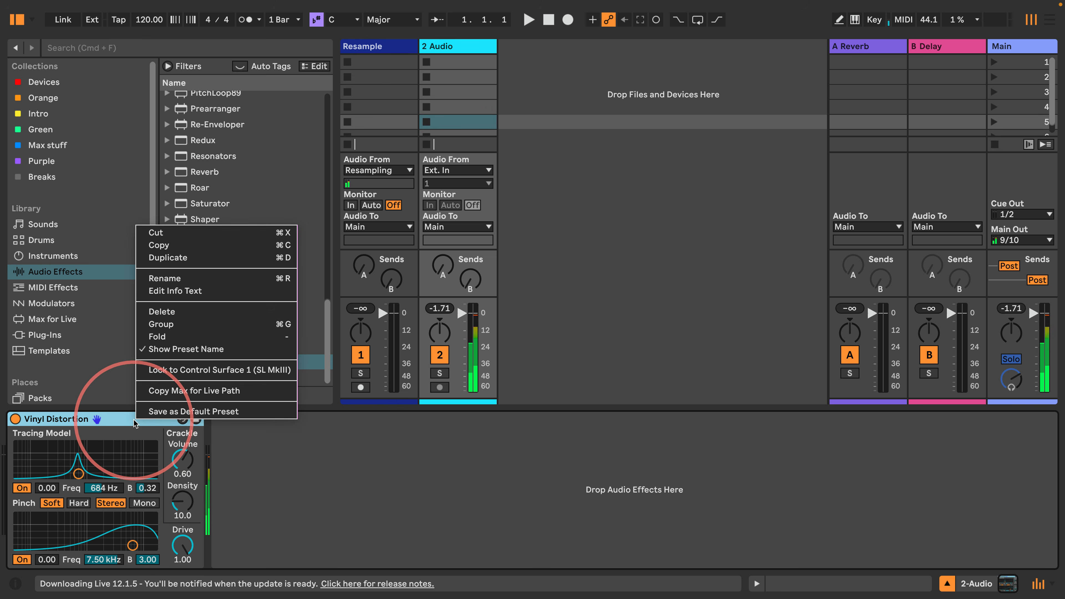
{"action": "left_click", "coordinate": [161, 325]}
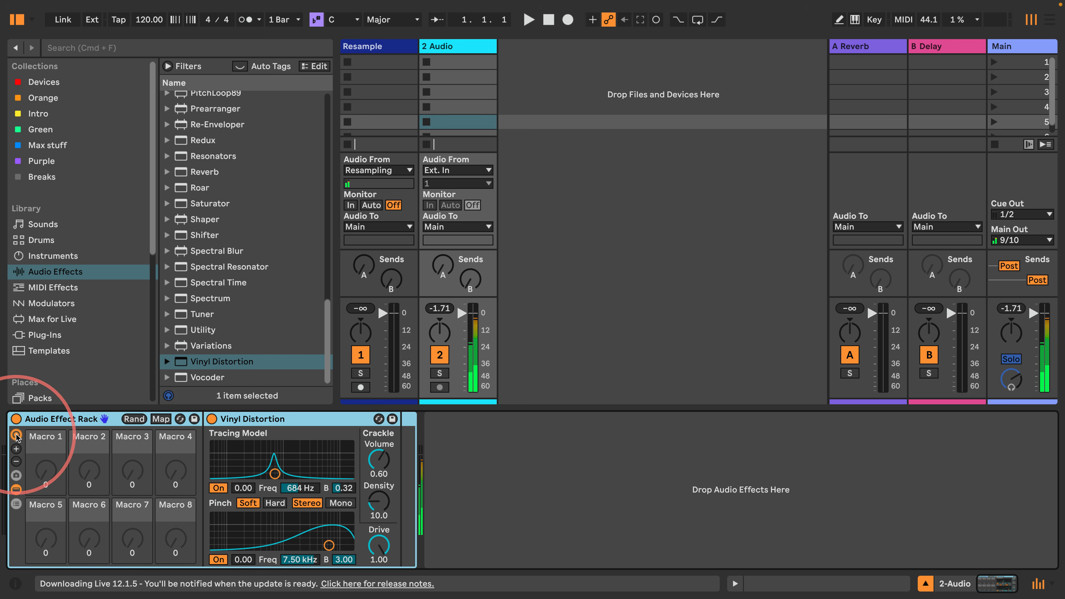
{"action": "left_click", "coordinate": [16, 449]}
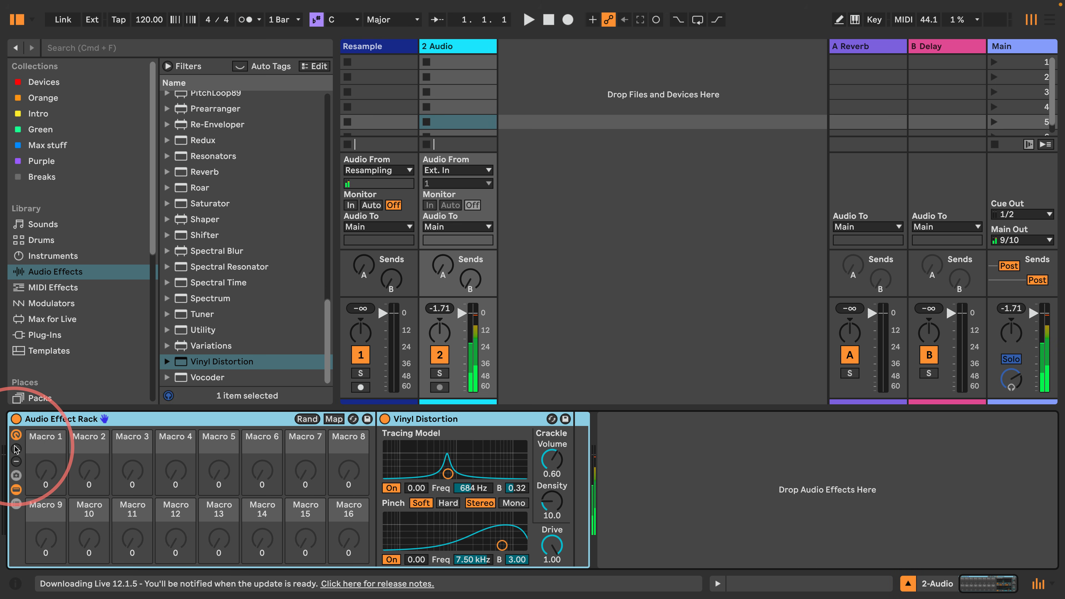
{"action": "left_click_drag", "start_coordinate": [552, 501], "coordinate": [552, 491]}
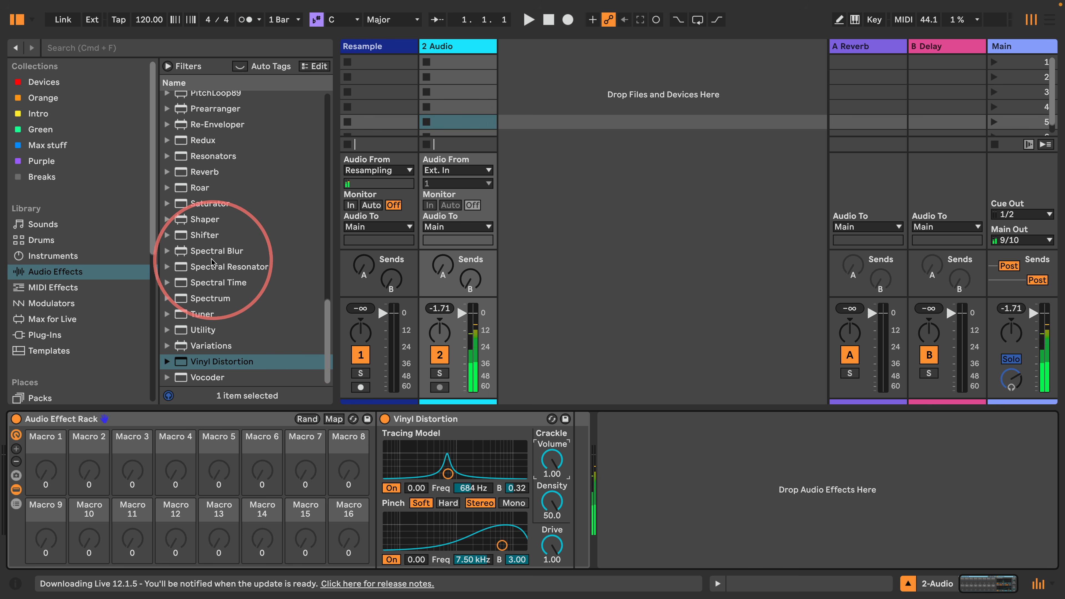
Add an Auto Filter after Vinyl Distortion inside the rack.
{"action": "scroll", "coordinate": [212, 258], "scroll_direction": "up", "scroll_amount": 15}
{"action": "scroll", "coordinate": [212, 261], "scroll_direction": "up", "scroll_amount": 5}
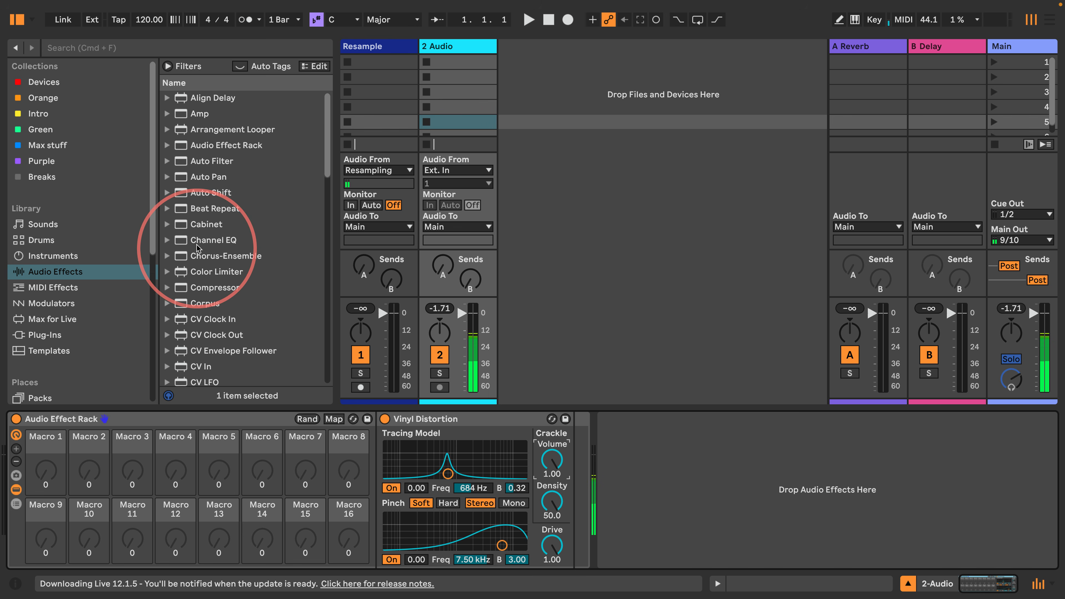
{"action": "left_click_drag", "start_coordinate": [205, 161], "coordinate": [574, 448]}
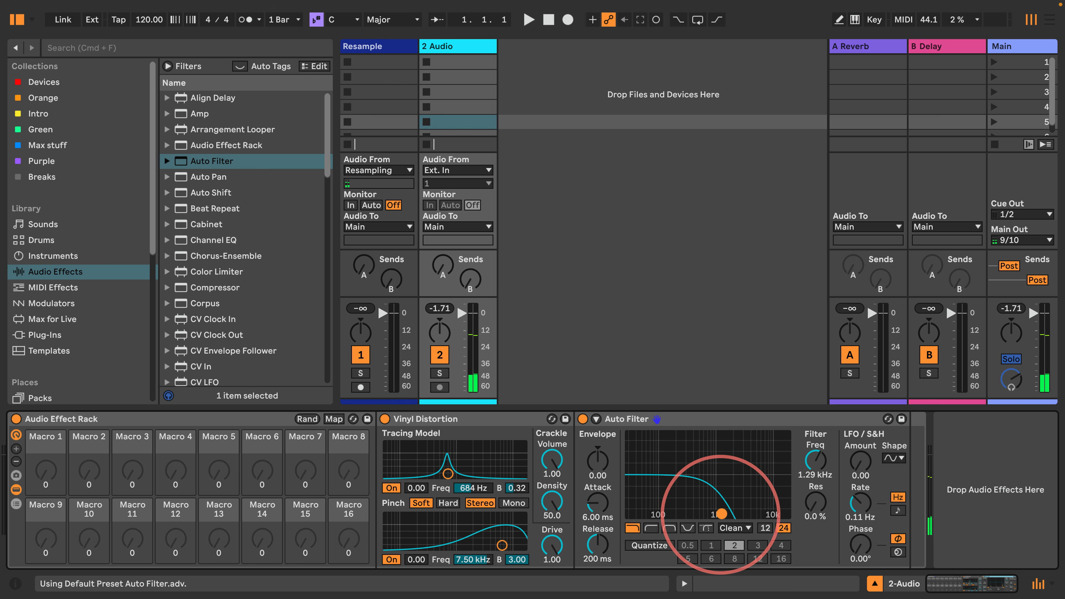
Raise the Auto Filter's frequency to 19.9 kHz and map it to Macro 1.
{"action": "left_click_drag", "start_coordinate": [720, 513], "coordinate": [787, 513]}
{"action": "right_click", "coordinate": [815, 459]}
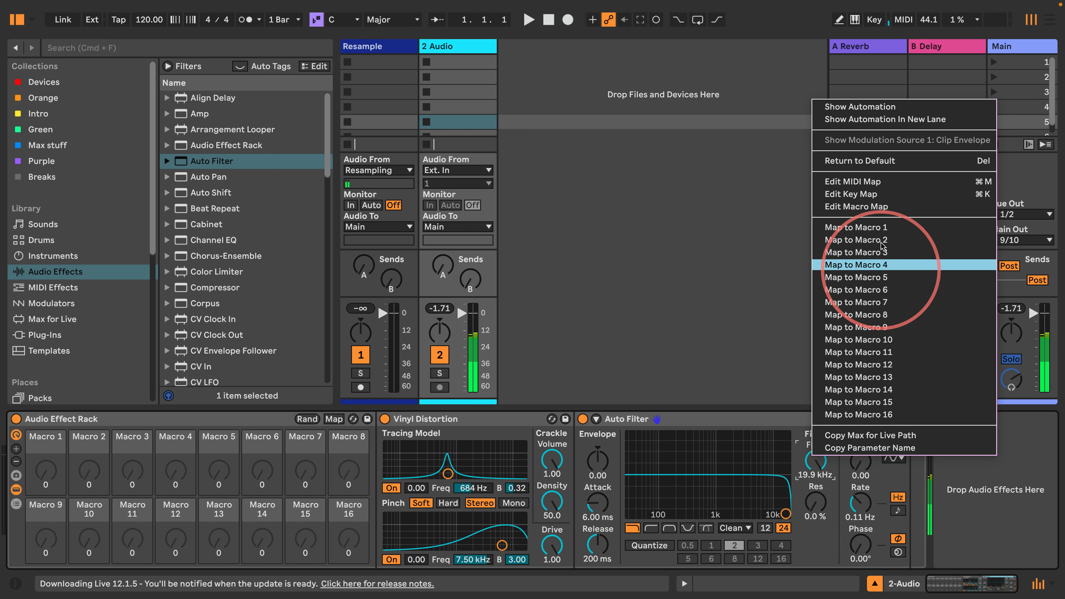
{"action": "left_click", "coordinate": [857, 228]}
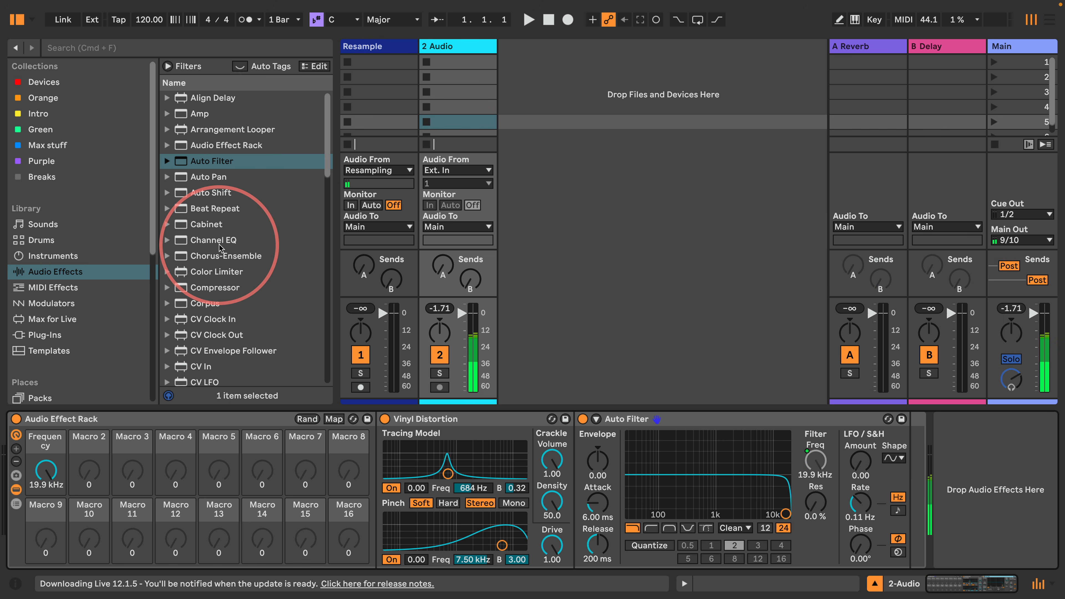
Add a Reverb after the Auto Filter inside the rack.
{"action": "scroll", "coordinate": [219, 248], "scroll_direction": "down", "scroll_amount": 15}
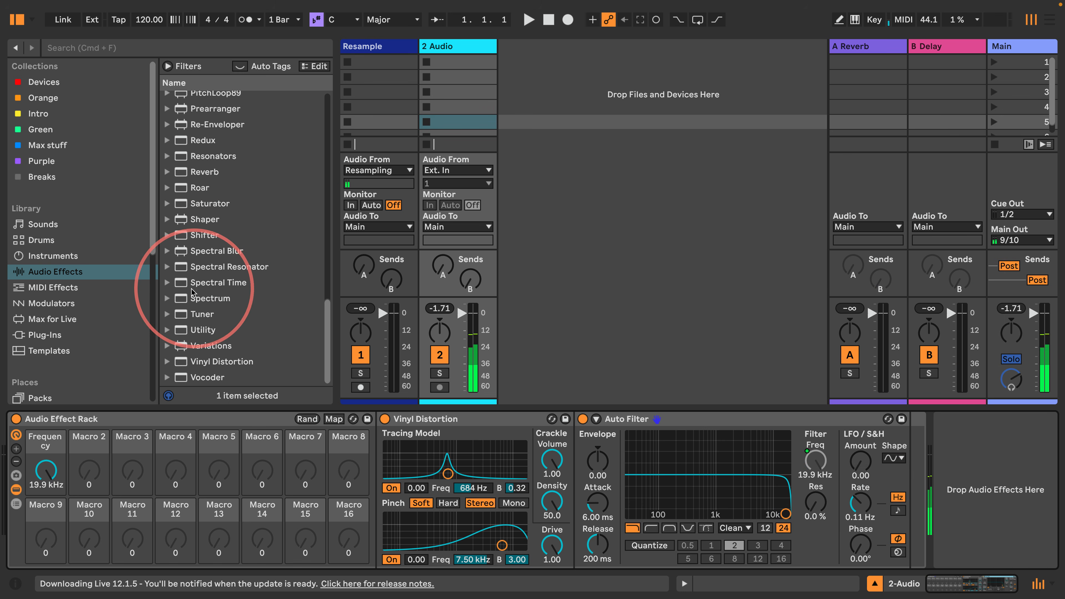
{"action": "left_click", "coordinate": [205, 172]}
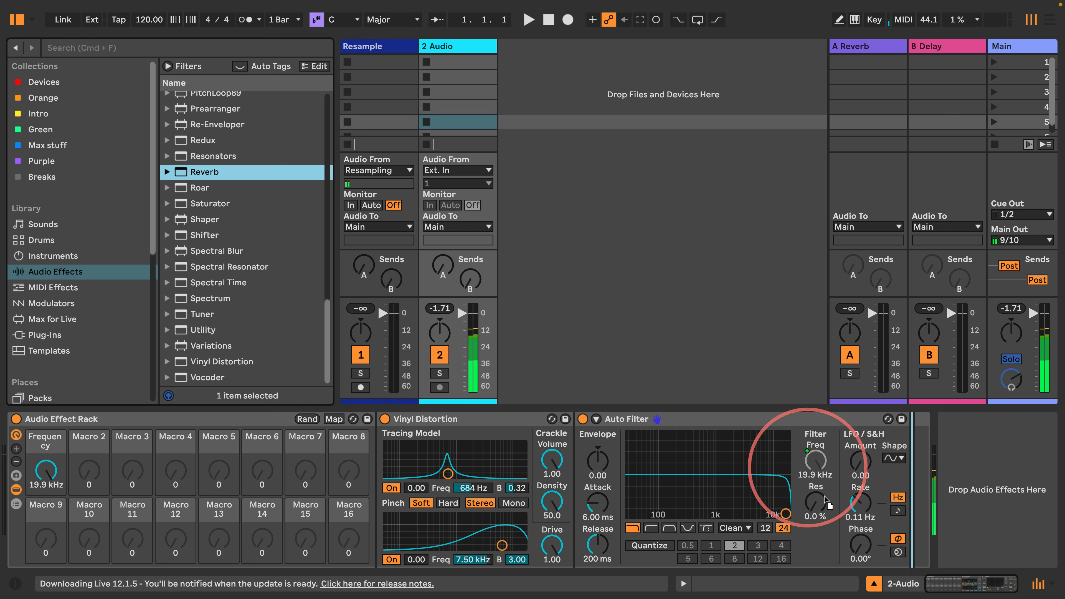
{"action": "key", "text": "Return"}
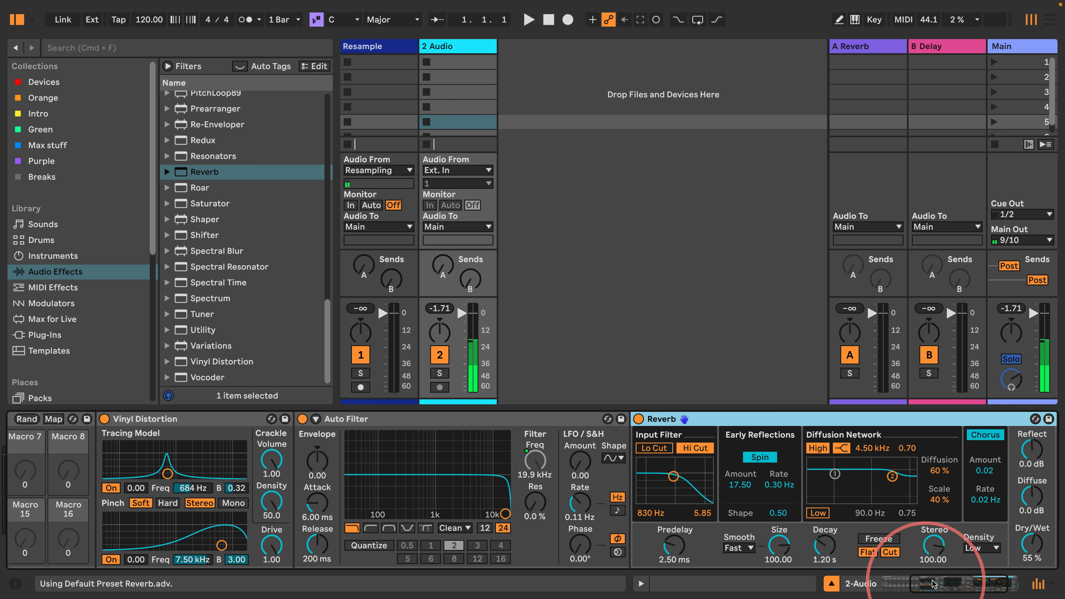
Set the Reverb's Dry/Wet to 100 %, Size to 0.22 and Decay to 6.24 s, and fold the device.
{"action": "left_click_drag", "start_coordinate": [933, 584], "coordinate": [947, 584]}
{"action": "left_click_drag", "start_coordinate": [926, 546], "coordinate": [926, 514]}
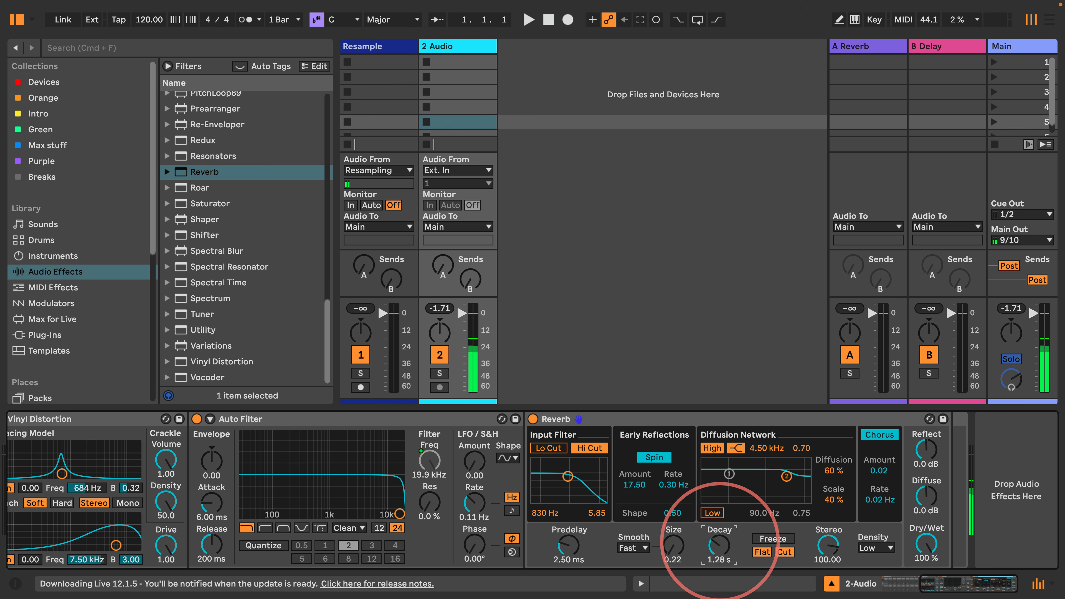
{"action": "left_click_drag", "start_coordinate": [671, 556], "coordinate": [666, 552]}
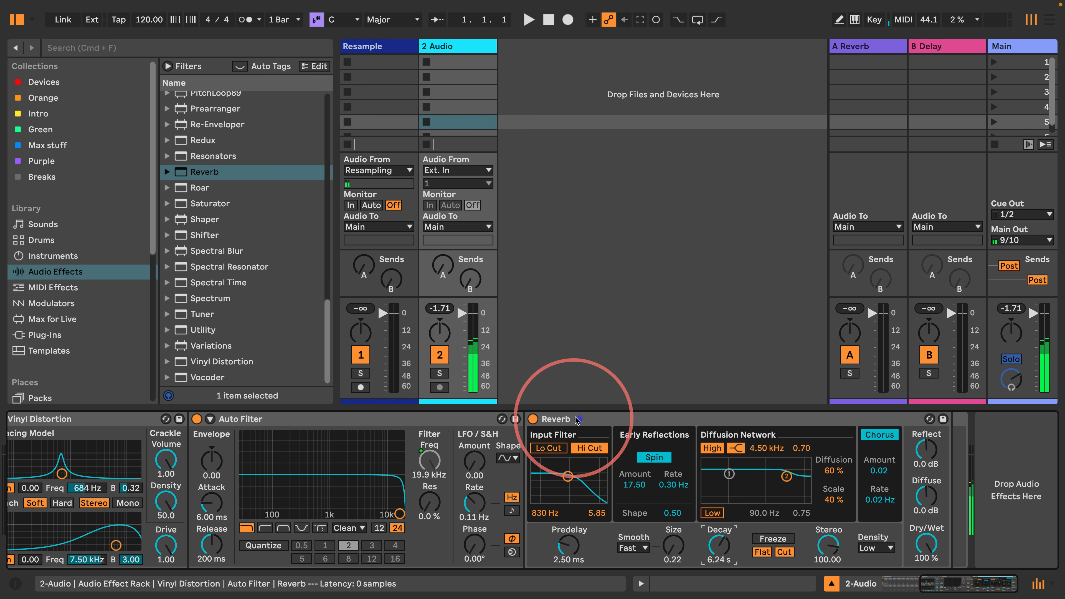
{"action": "double_click", "coordinate": [554, 418]}
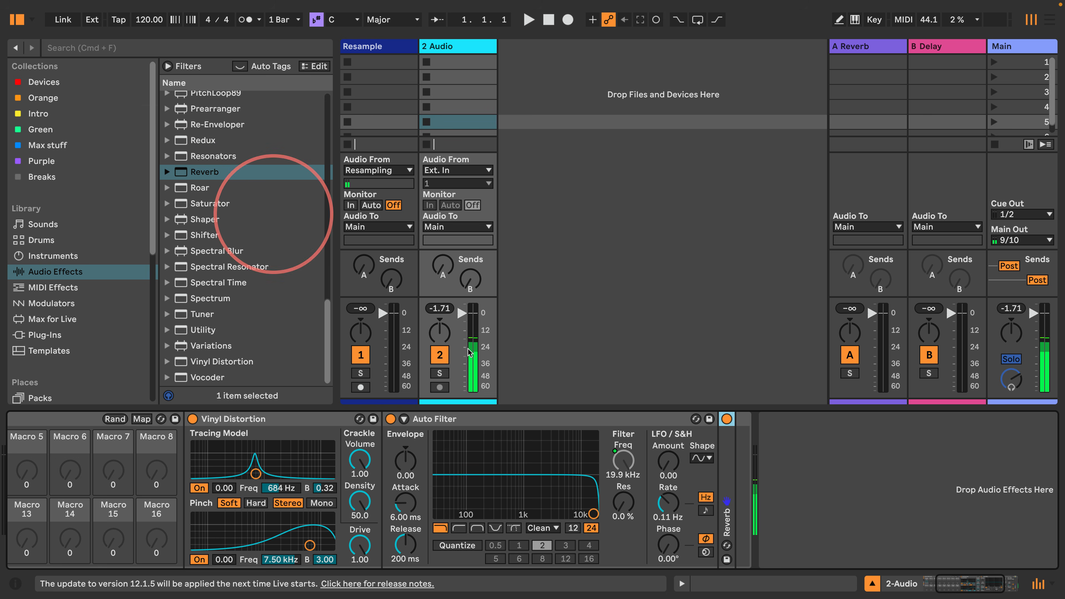
Mute the 2 Audio track and add two Resonators devices after the Reverb inside the rack.
{"action": "left_click", "coordinate": [440, 355]}
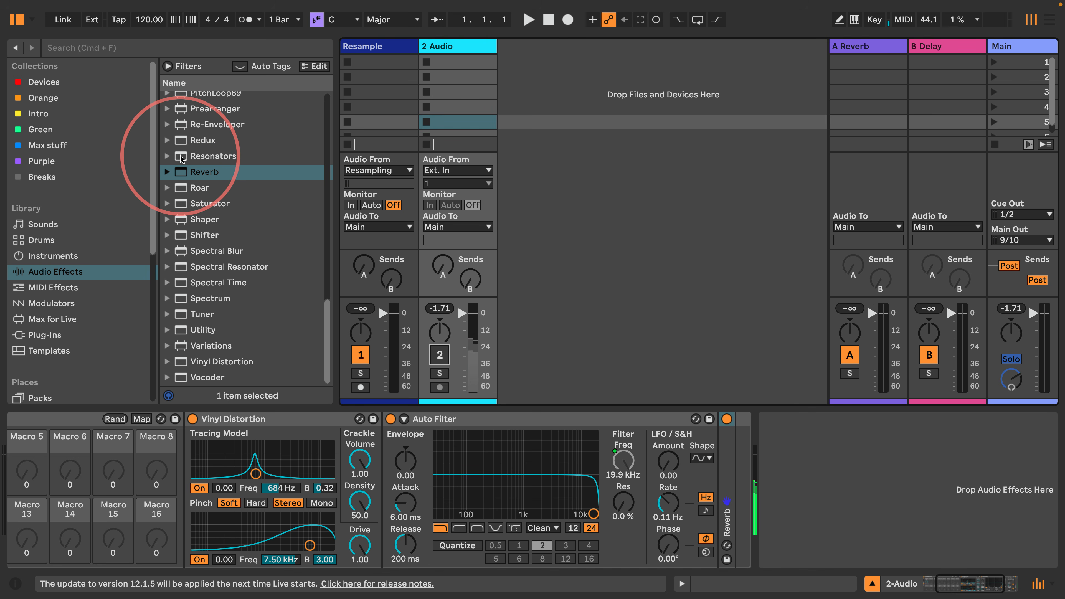
{"action": "left_click_drag", "start_coordinate": [182, 157], "coordinate": [737, 439]}
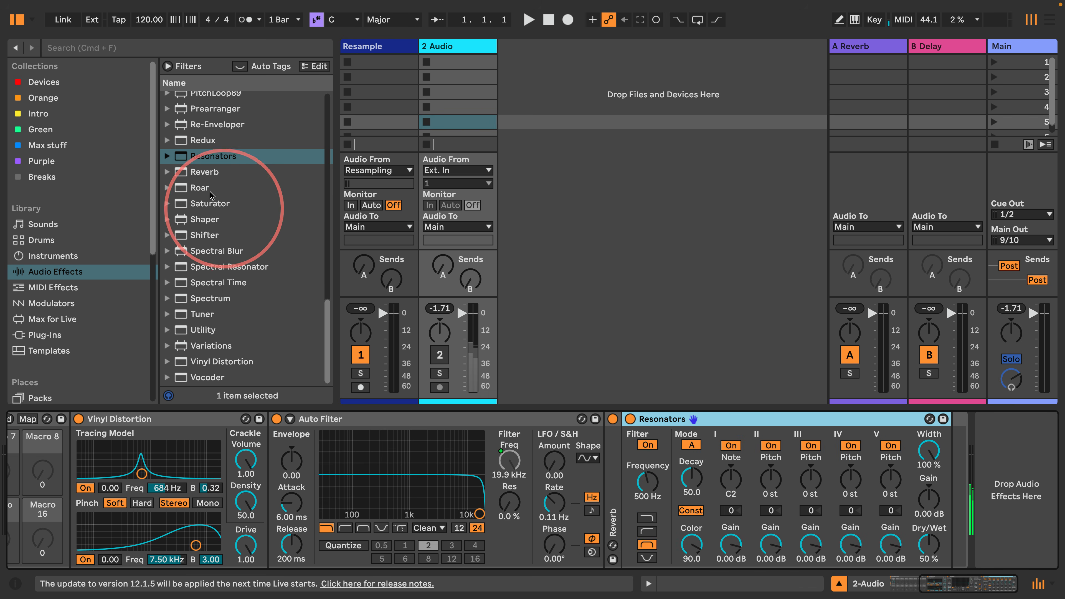
{"action": "left_click_drag", "start_coordinate": [181, 155], "coordinate": [955, 441]}
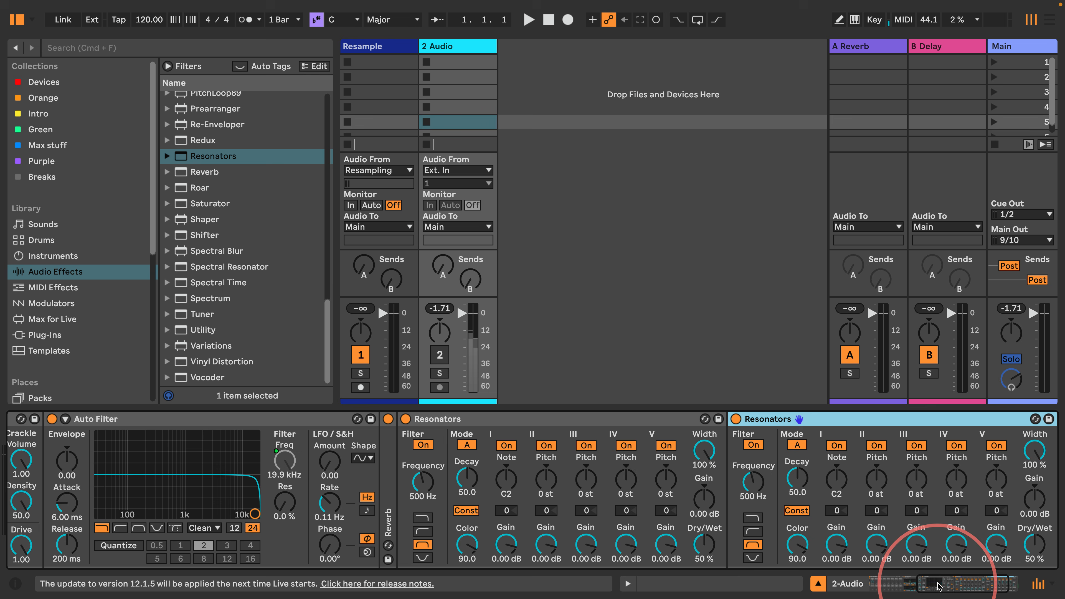
Set Decay to 100 and Dry/Wet to 100 % on both Resonators devices.
{"action": "left_click_drag", "start_coordinate": [937, 584], "coordinate": [948, 583]}
{"action": "left_click_drag", "start_coordinate": [359, 478], "coordinate": [358, 476]}
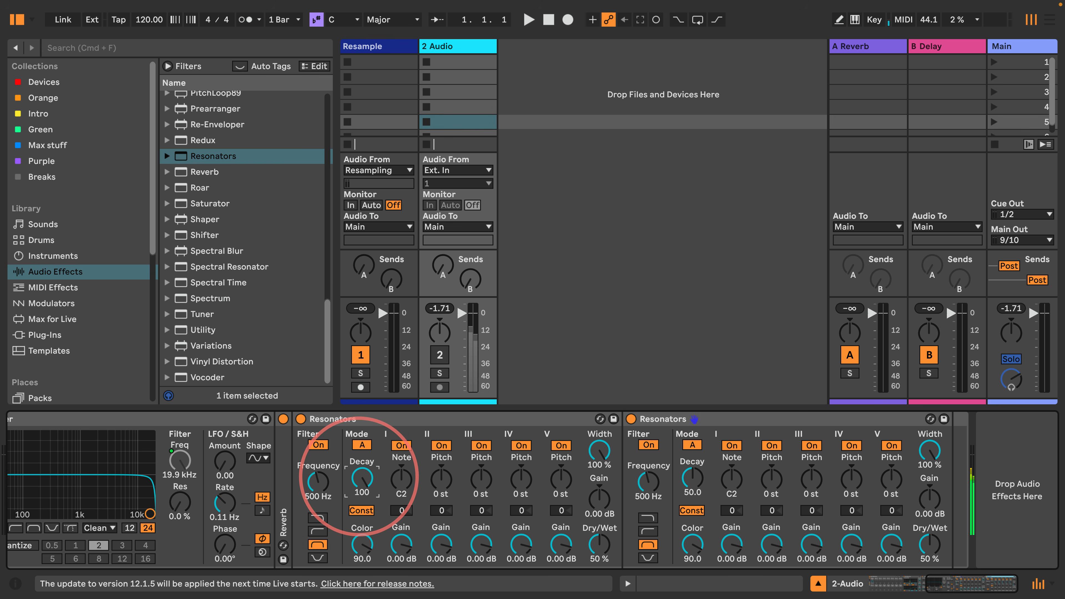
{"action": "left_click_drag", "start_coordinate": [599, 543], "coordinate": [601, 524]}
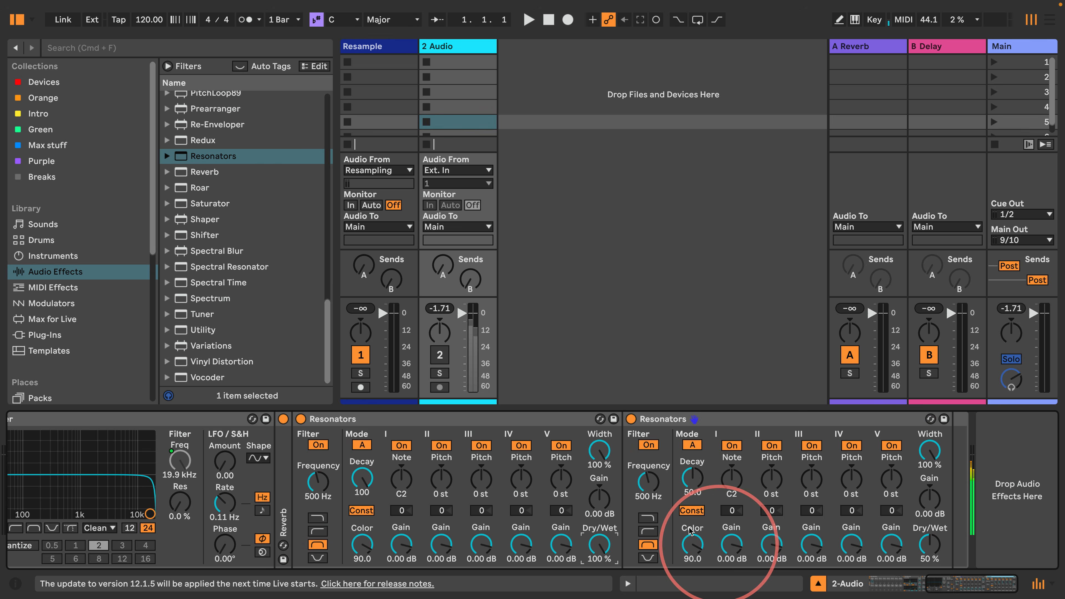
{"action": "left_click_drag", "start_coordinate": [697, 479], "coordinate": [697, 476]}
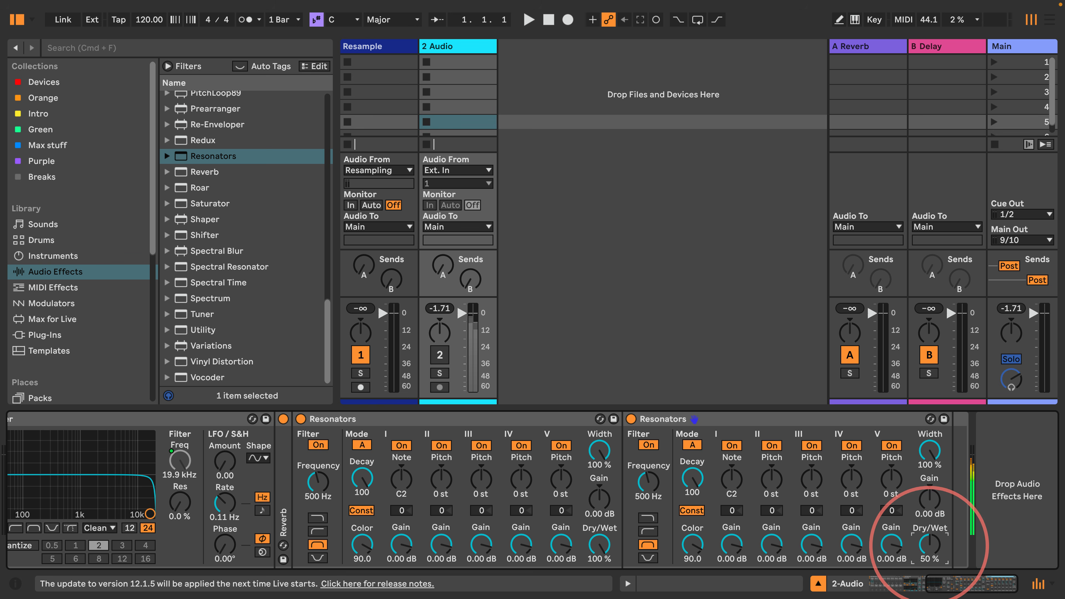
{"action": "left_click_drag", "start_coordinate": [931, 544], "coordinate": [932, 526]}
Map the first Resonators' Note I and Pitch II to V controls to Macros 2 to 6, in order.
{"action": "right_click", "coordinate": [401, 480]}
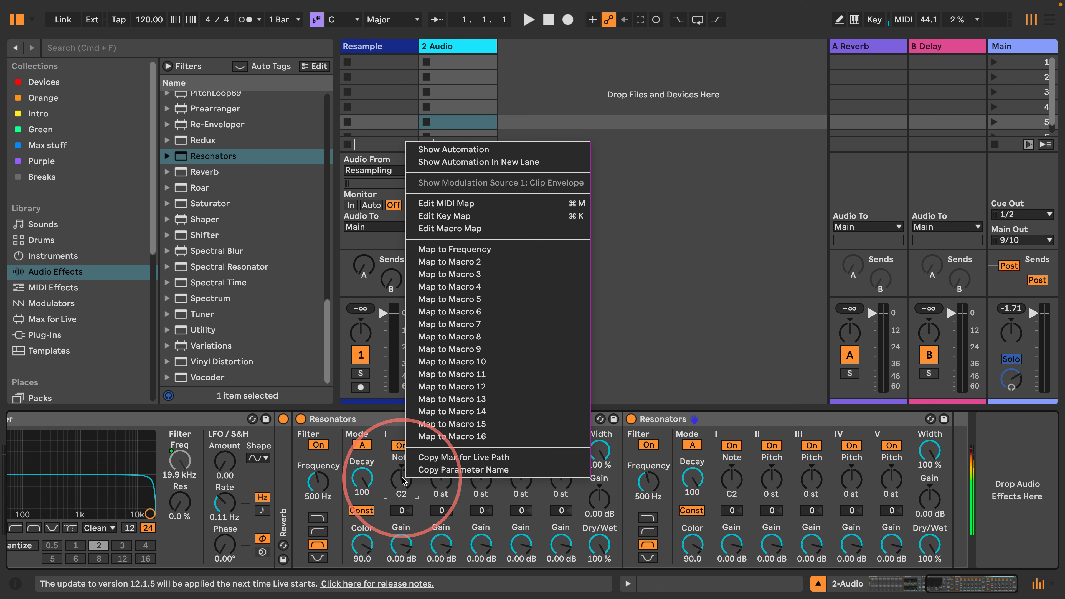
{"action": "left_click", "coordinate": [447, 261]}
{"action": "right_click", "coordinate": [440, 479]}
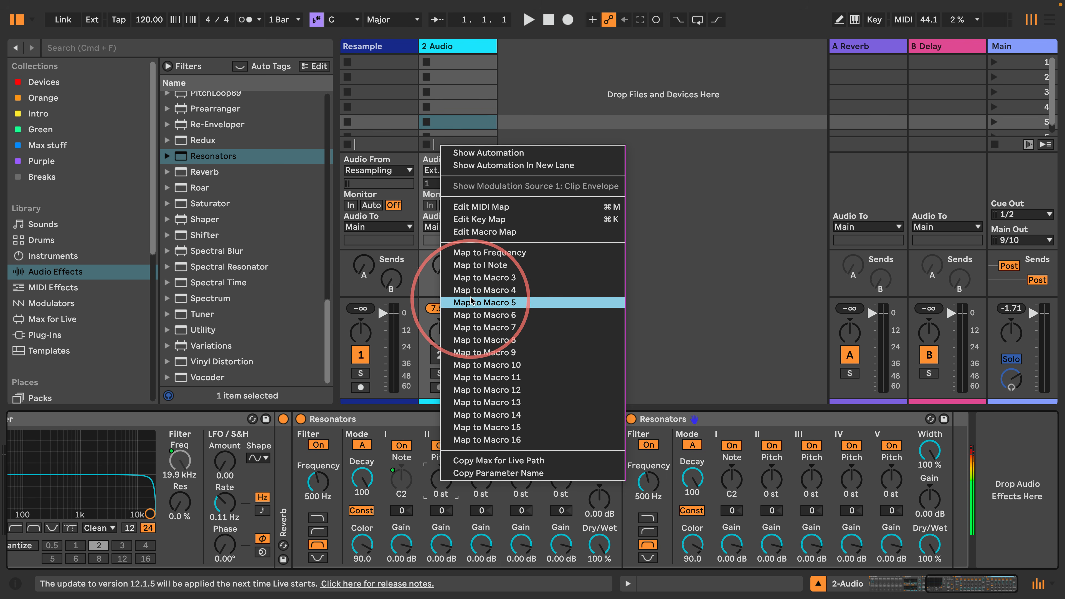
{"action": "left_click", "coordinate": [477, 277]}
{"action": "right_click", "coordinate": [481, 479]}
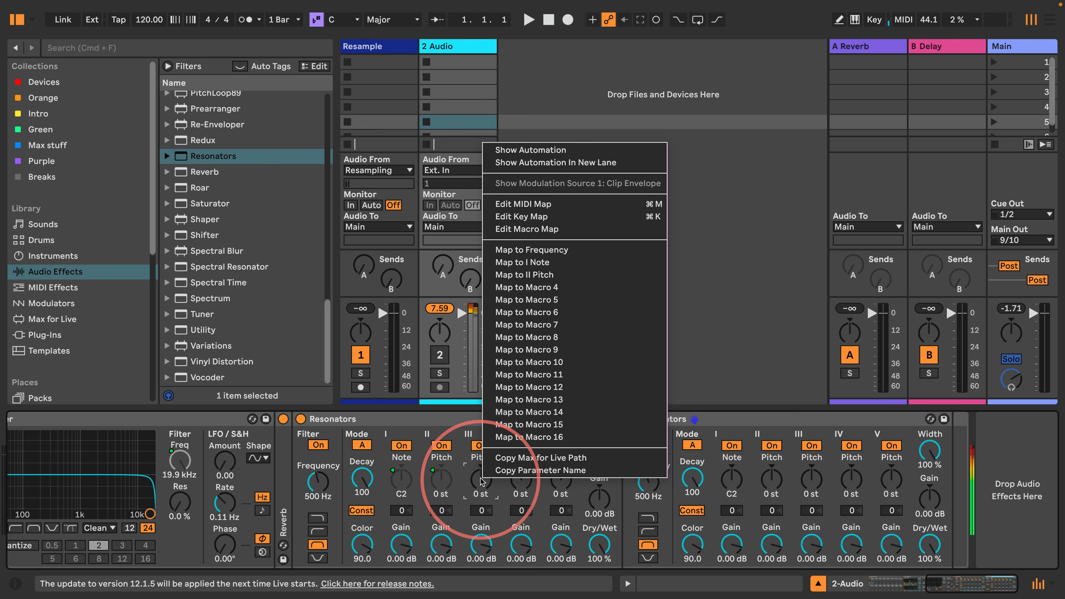
{"action": "left_click", "coordinate": [520, 287]}
{"action": "right_click", "coordinate": [522, 478]}
{"action": "left_click", "coordinate": [559, 298]}
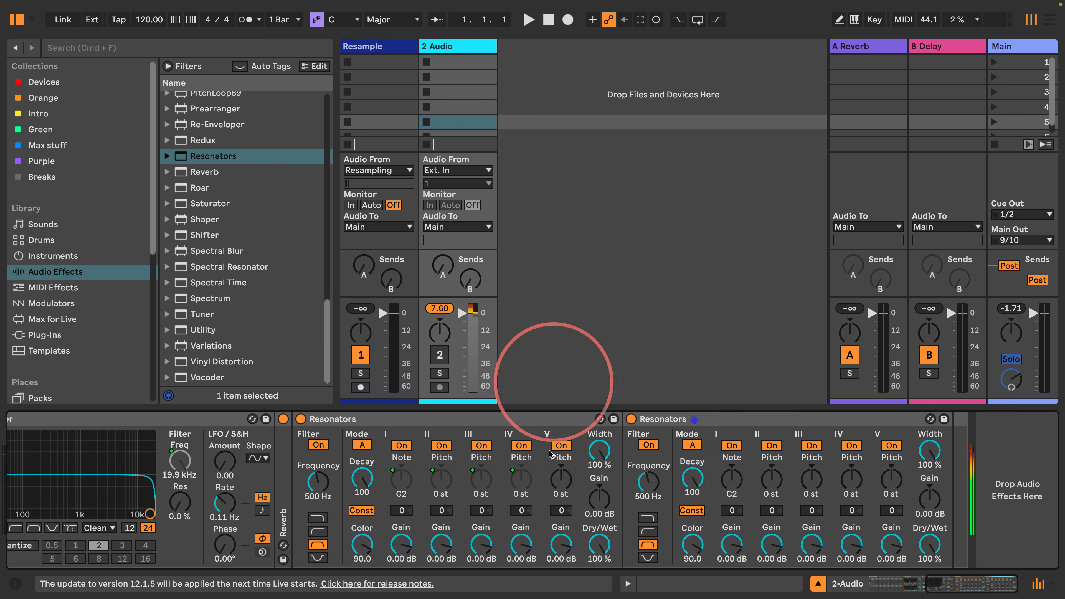
{"action": "right_click", "coordinate": [558, 482]}
{"action": "left_click", "coordinate": [603, 314]}
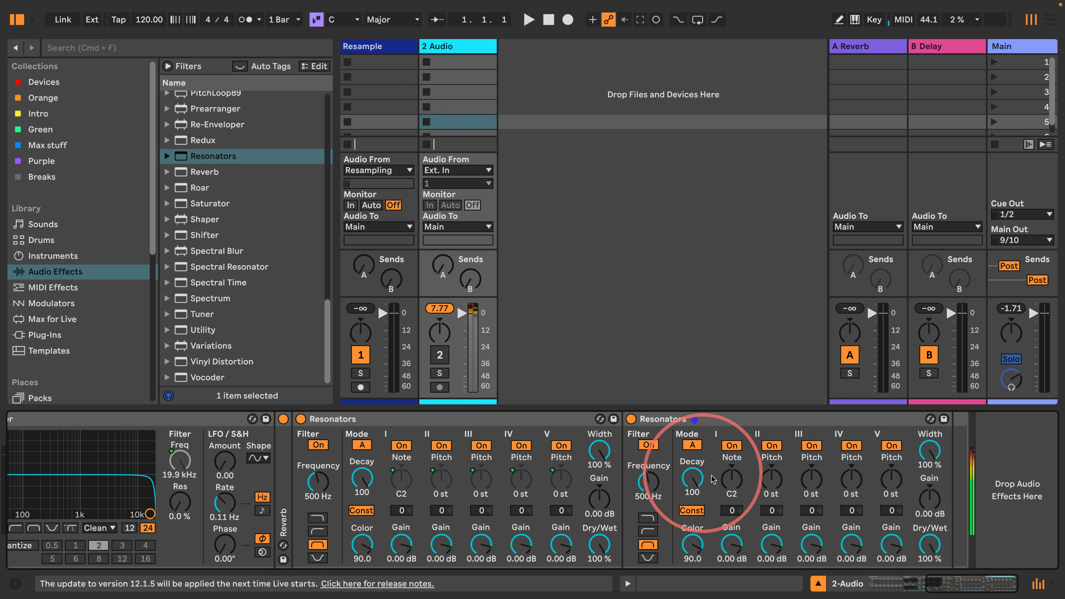
Map the second Resonators' Note I and Pitch II to V controls to Macros 7 to 11, in order.
{"action": "right_click", "coordinate": [731, 478]}
{"action": "left_click", "coordinate": [767, 326]}
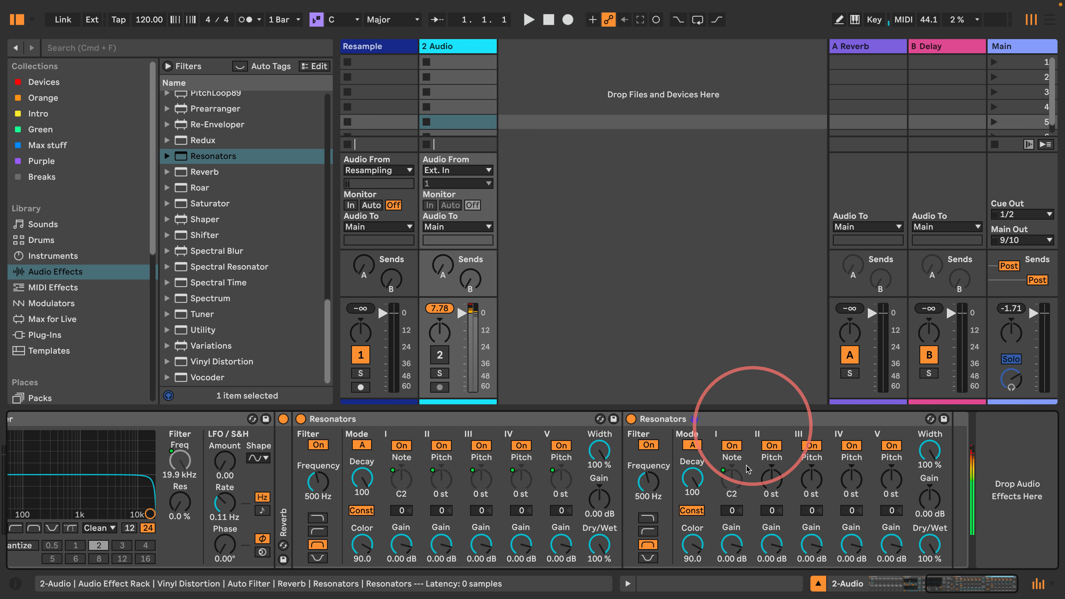
{"action": "right_click", "coordinate": [771, 478]}
{"action": "left_click", "coordinate": [821, 333]}
{"action": "right_click", "coordinate": [809, 479]}
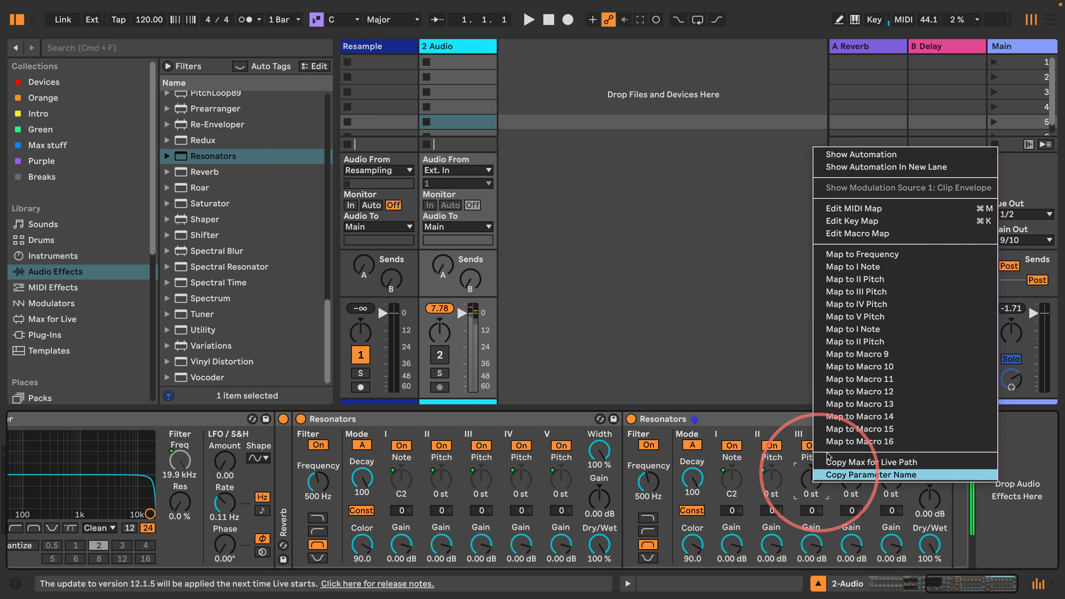
{"action": "left_click", "coordinate": [840, 356]}
{"action": "right_click", "coordinate": [851, 479]}
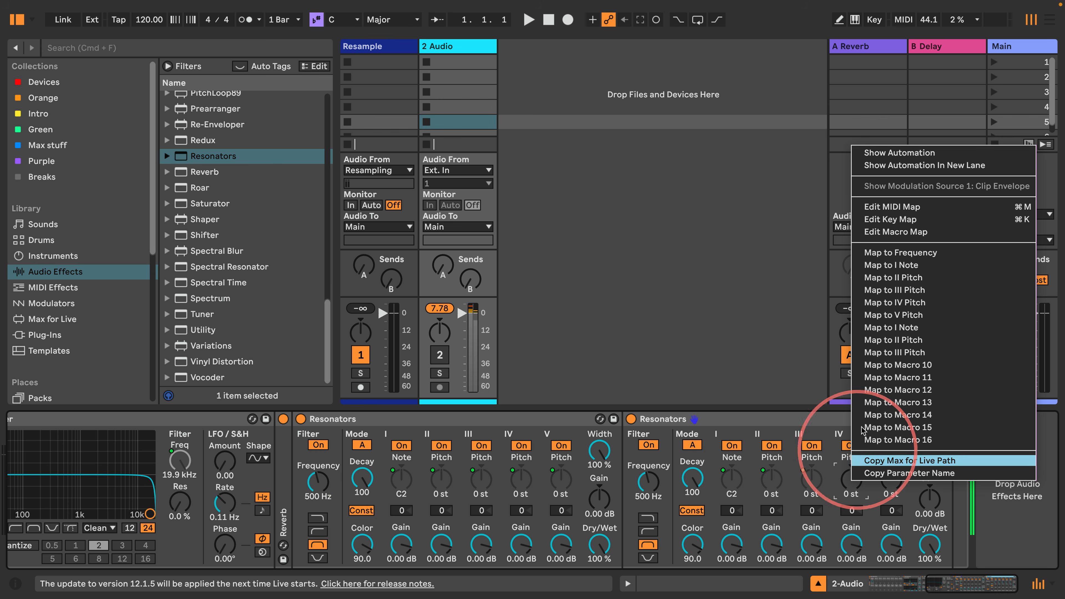
{"action": "left_click", "coordinate": [874, 366]}
{"action": "right_click", "coordinate": [891, 479]}
{"action": "left_click", "coordinate": [765, 375]}
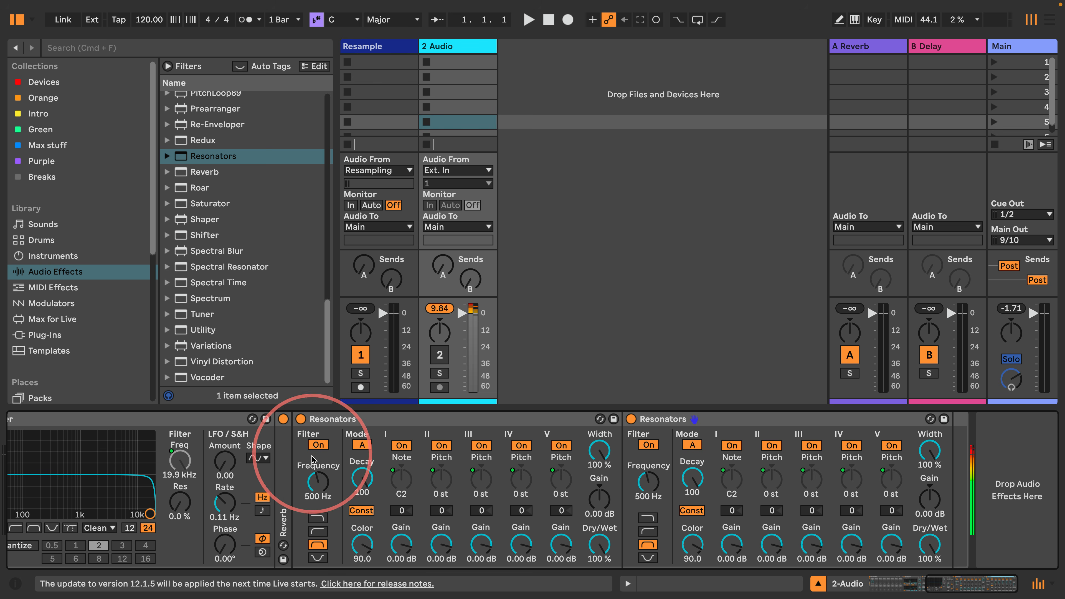
Set the first Resonators' filter frequency to 560 Hz and switch off the filter on both Resonators devices.
{"action": "left_click_drag", "start_coordinate": [318, 481], "coordinate": [318, 497]}
{"action": "left_click", "coordinate": [318, 445]}
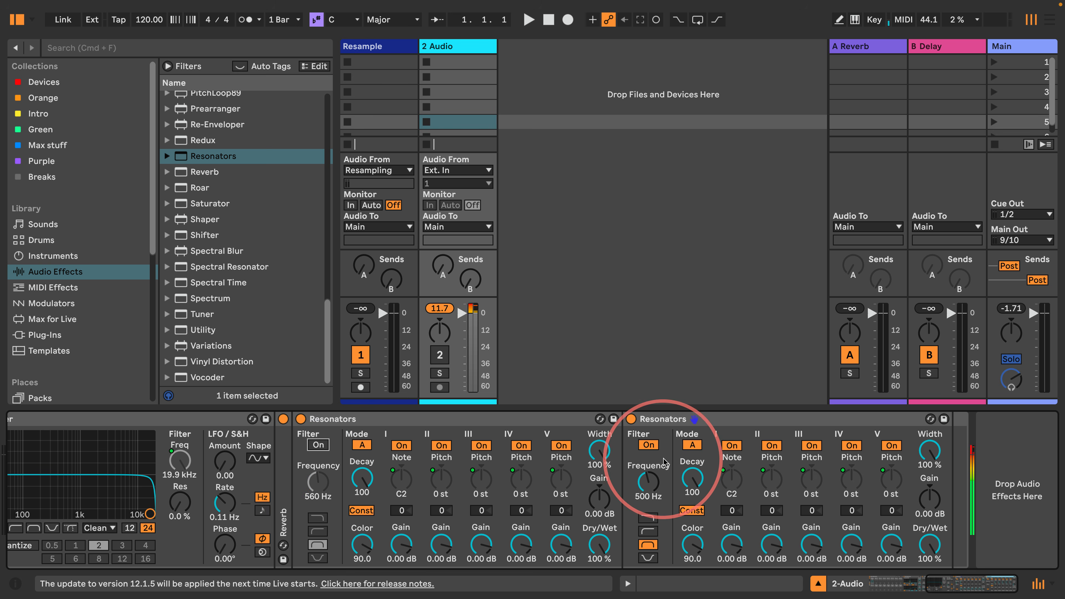
{"action": "left_click", "coordinate": [648, 445]}
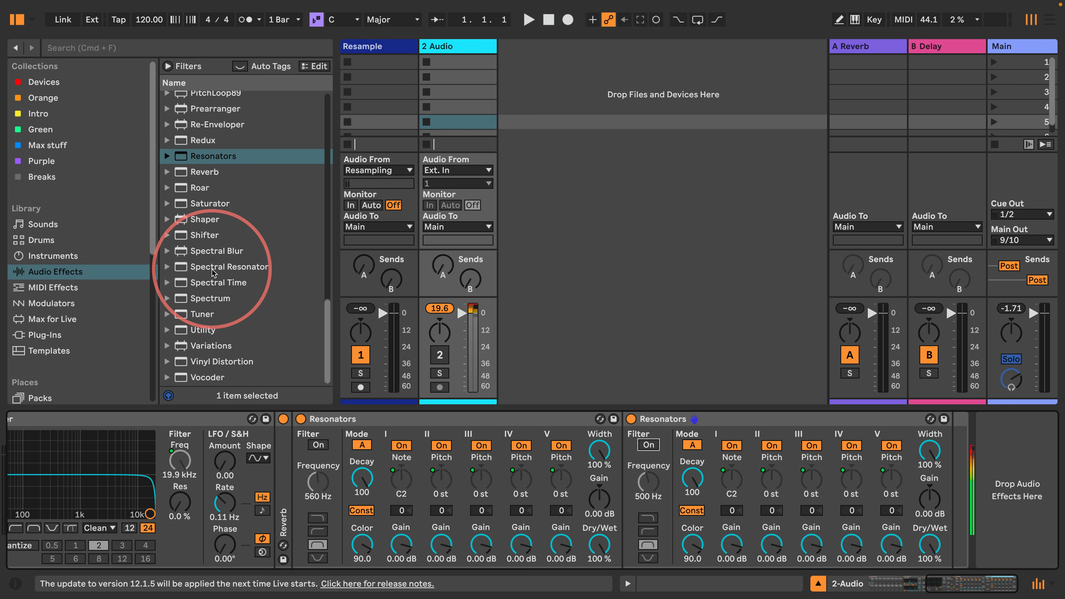
Add a Limiter after the second Resonators at the end of the rack.
{"action": "scroll", "coordinate": [202, 277], "scroll_direction": "up", "scroll_amount": 10}
{"action": "left_click_drag", "start_coordinate": [197, 208], "coordinate": [956, 474]}
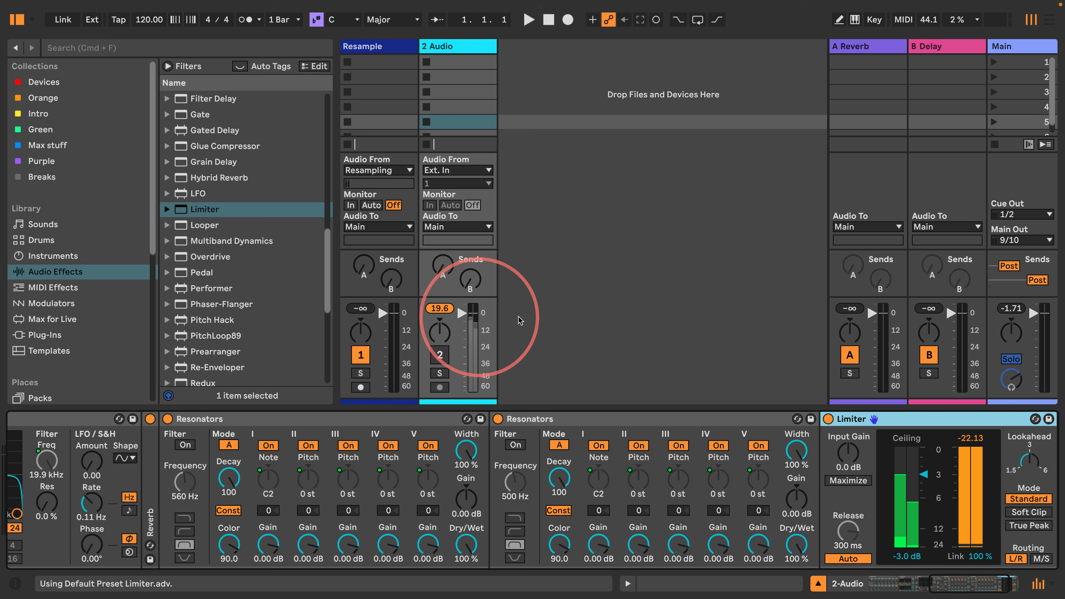
{"action": "left_click_drag", "start_coordinate": [920, 584], "coordinate": [996, 584]}
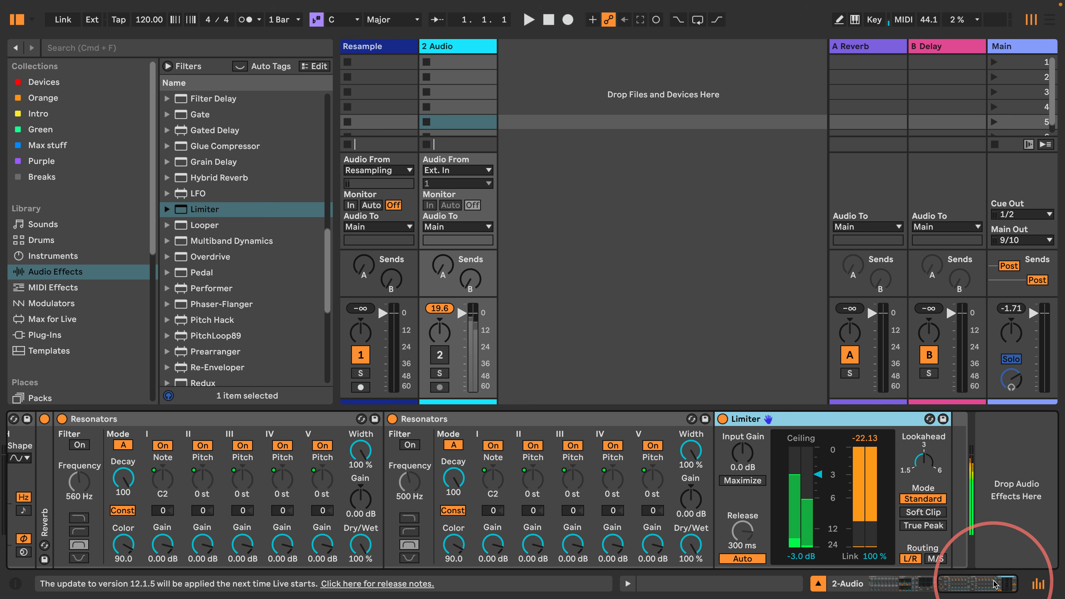
Insert a Hybrid Reverb between the second Resonators and the Limiter, and set its routing to Algo.
{"action": "scroll", "coordinate": [197, 288], "scroll_direction": "down", "scroll_amount": 5}
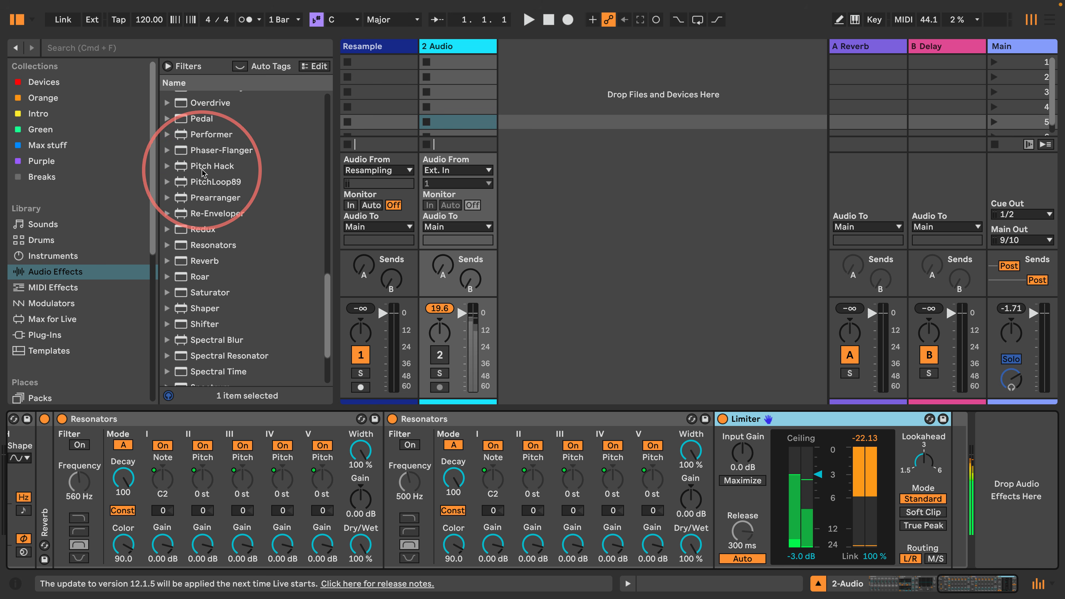
{"action": "scroll", "coordinate": [191, 235], "scroll_direction": "up", "scroll_amount": 3}
{"action": "scroll", "coordinate": [189, 188], "scroll_direction": "up", "scroll_amount": 2}
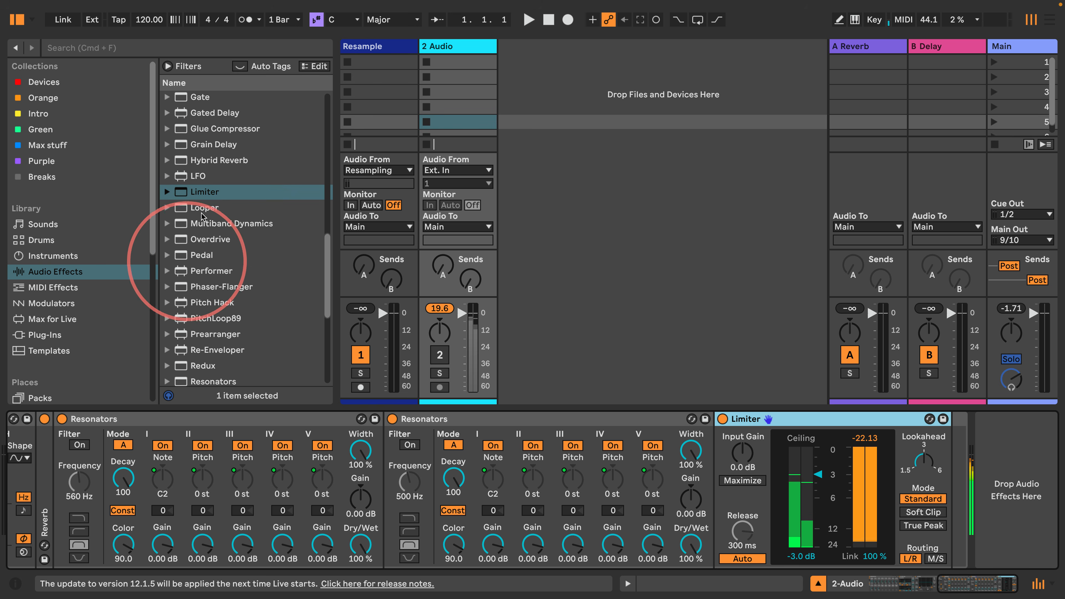
{"action": "left_click_drag", "start_coordinate": [214, 160], "coordinate": [713, 481]}
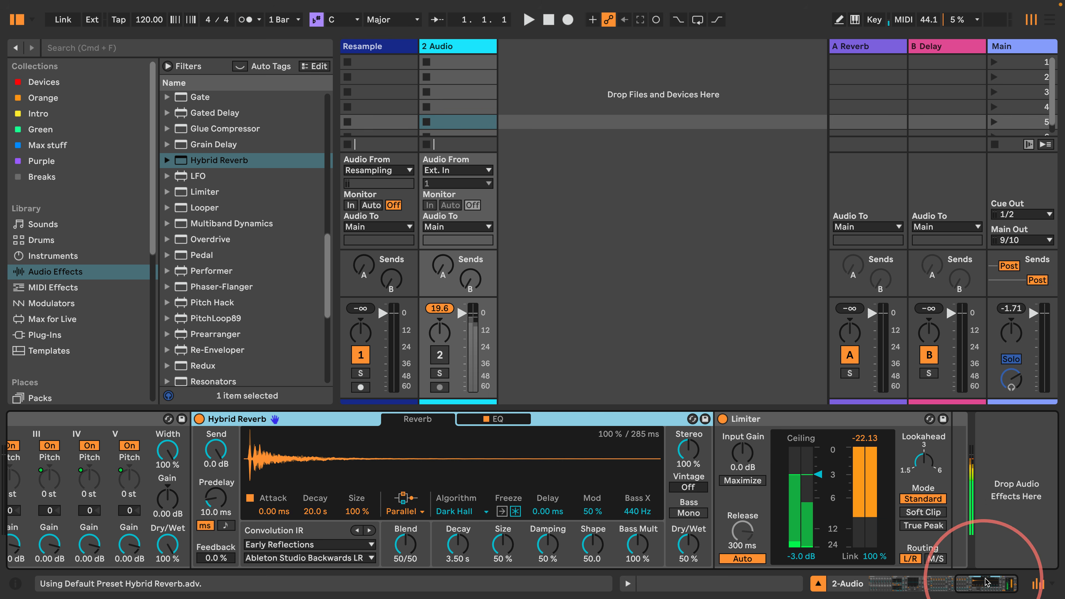
{"action": "left_click", "coordinate": [403, 510]}
{"action": "left_click", "coordinate": [394, 549]}
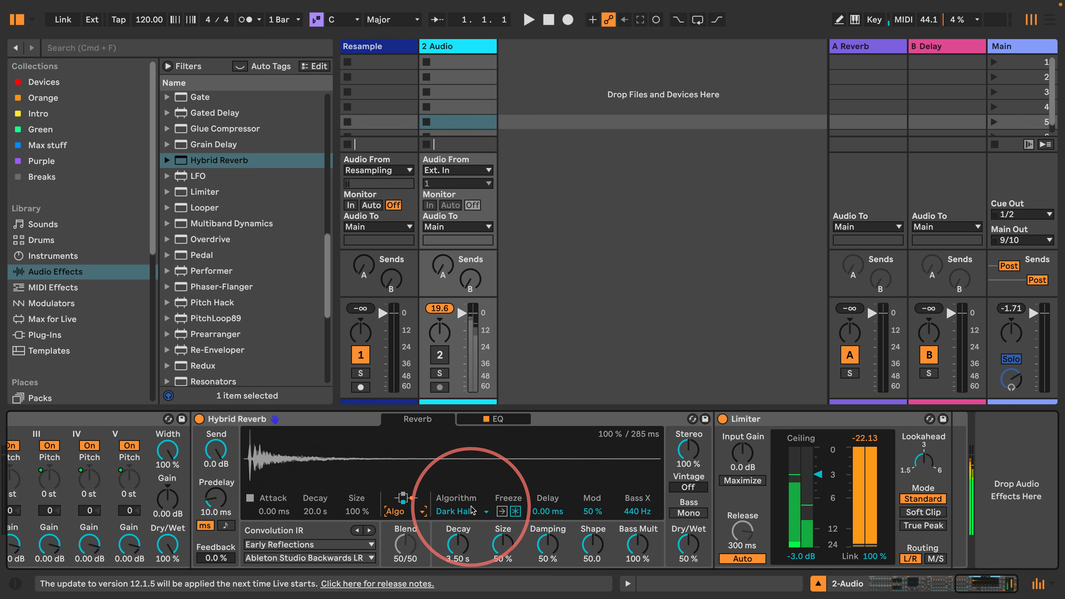
Map the Hybrid Reverb's Algorithm, Decay and Size to Macros 12 to 14, and set its Dry/Wet to 100 %.
{"action": "right_click", "coordinate": [458, 511]}
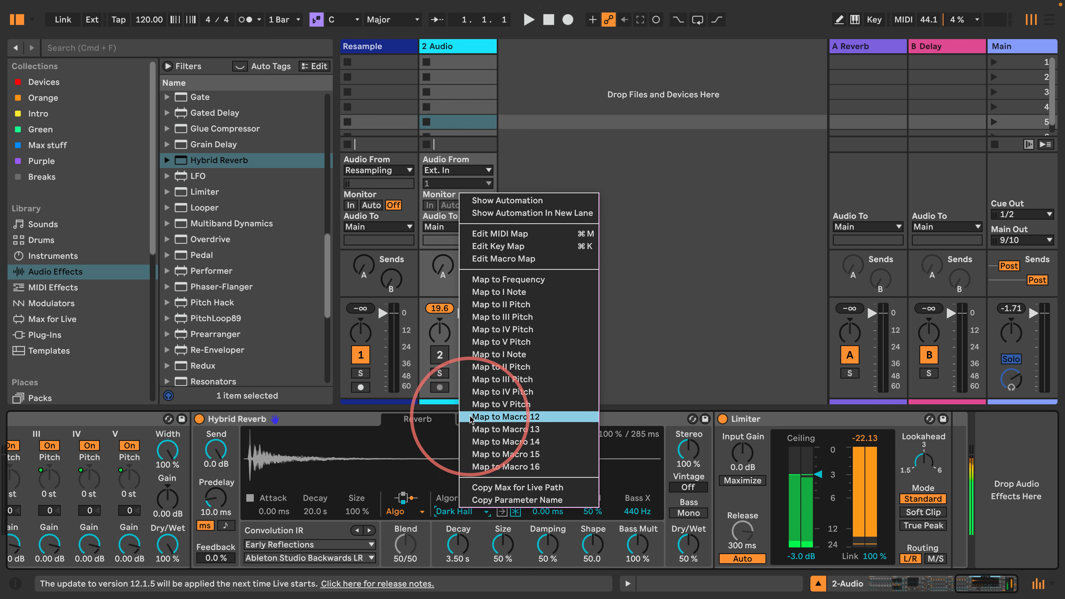
{"action": "left_click", "coordinate": [519, 417]}
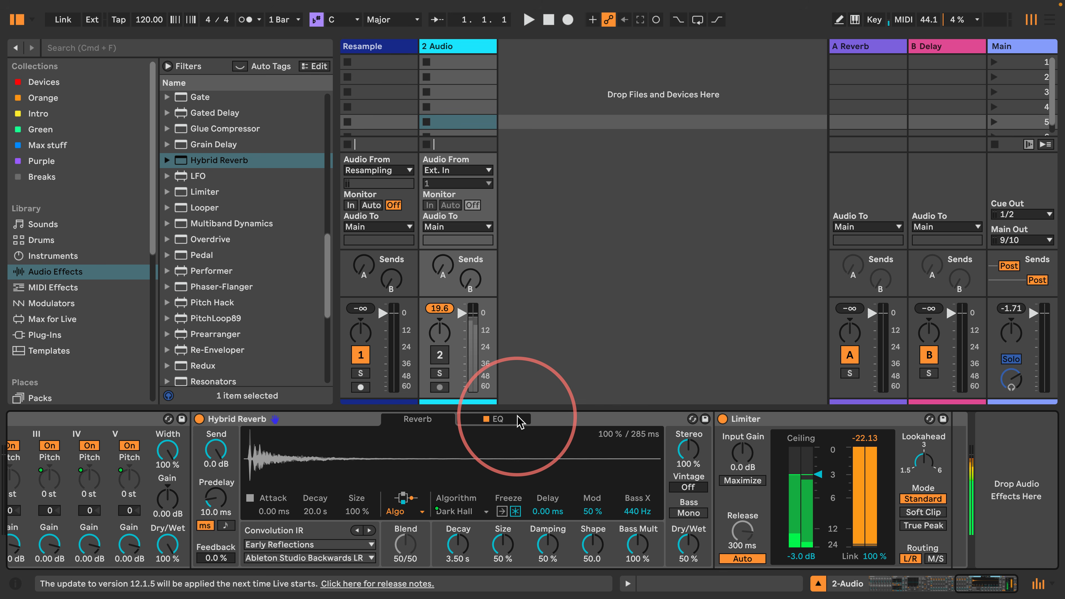
{"action": "right_click", "coordinate": [457, 543]}
{"action": "left_click", "coordinate": [478, 473]}
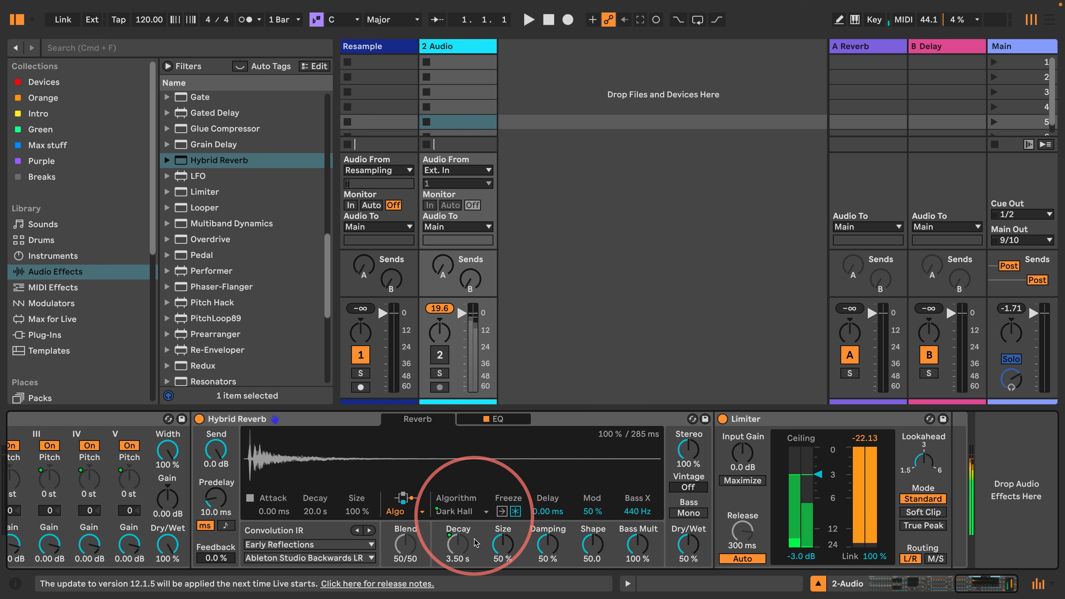
{"action": "right_click", "coordinate": [500, 547]}
{"action": "left_click", "coordinate": [513, 473]}
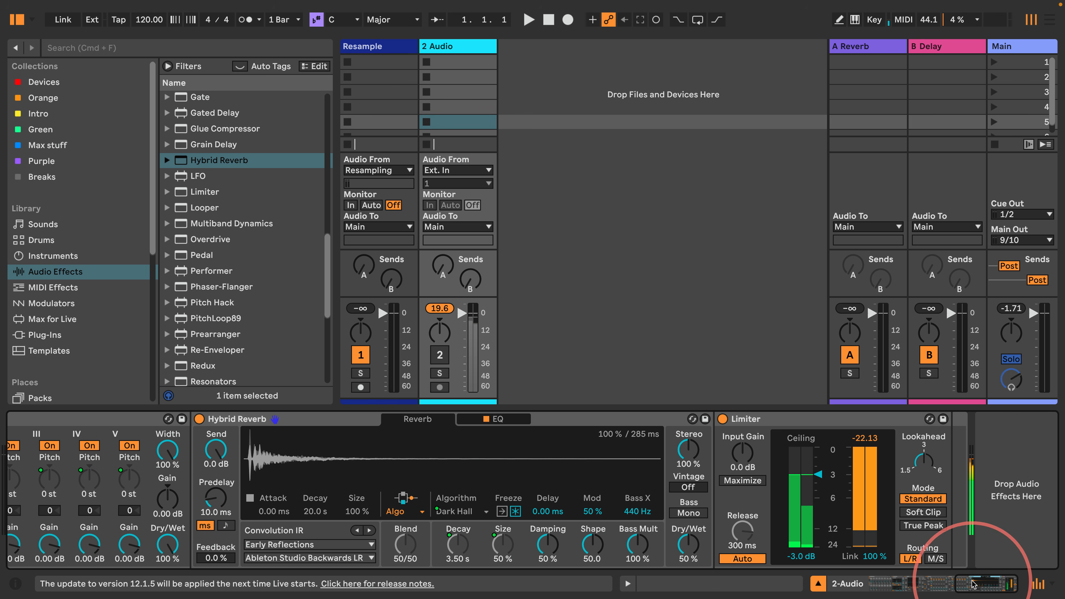
{"action": "left_click_drag", "start_coordinate": [690, 545], "coordinate": [691, 516]}
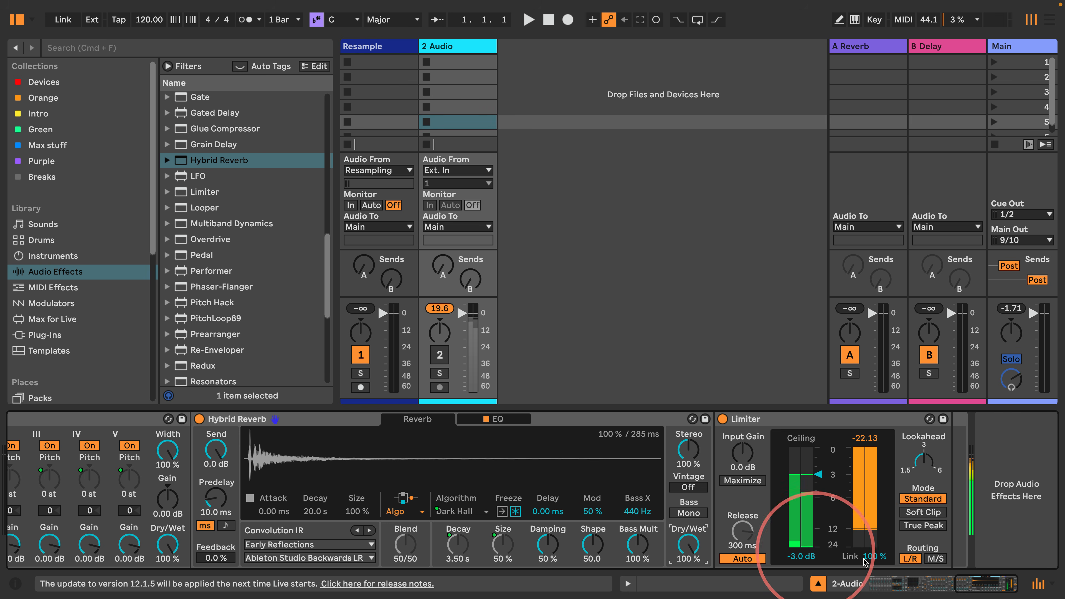
Insert a Delay before the Limiter, set both synced delay times to 6 and switch off its filter.
{"action": "scroll", "coordinate": [243, 264], "scroll_direction": "up", "scroll_amount": 5}
{"action": "scroll", "coordinate": [226, 277], "scroll_direction": "up", "scroll_amount": 3}
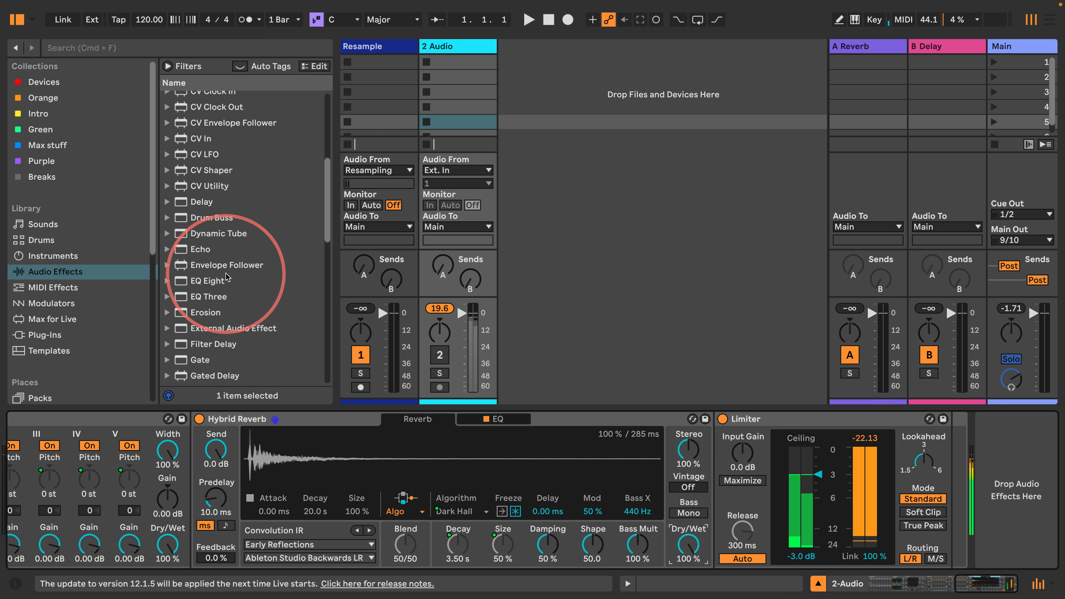
{"action": "left_click_drag", "start_coordinate": [182, 205], "coordinate": [709, 418]}
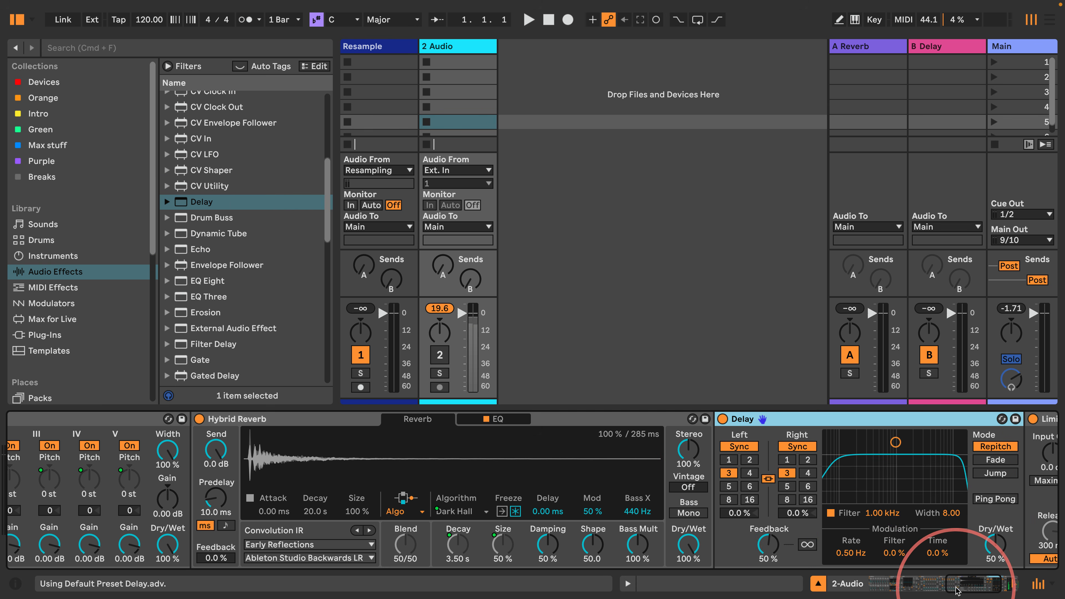
{"action": "left_click_drag", "start_coordinate": [959, 583], "coordinate": [978, 588]}
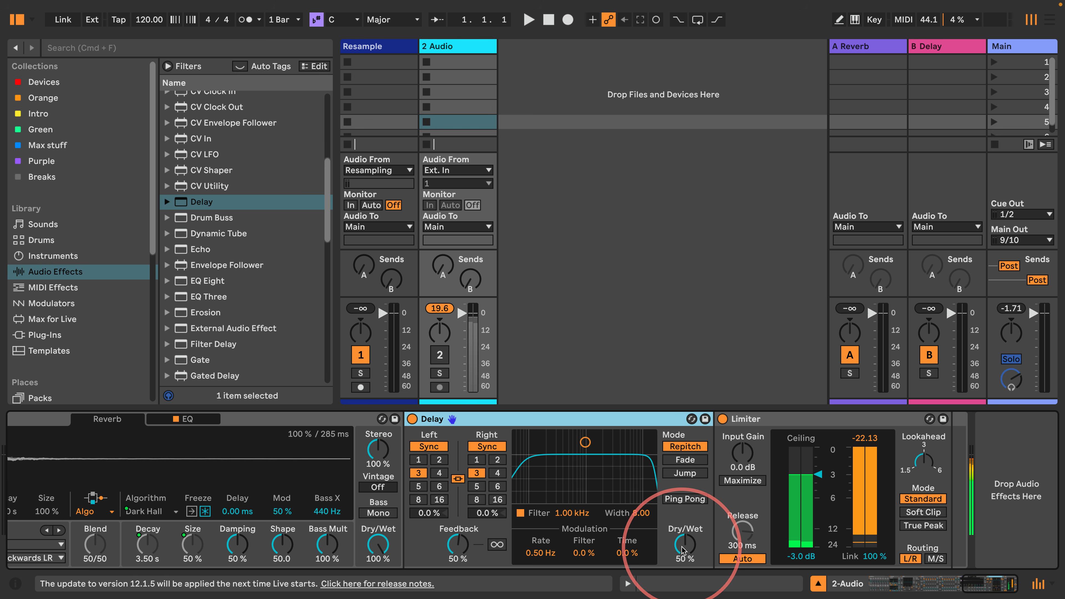
{"action": "left_click", "coordinate": [497, 486]}
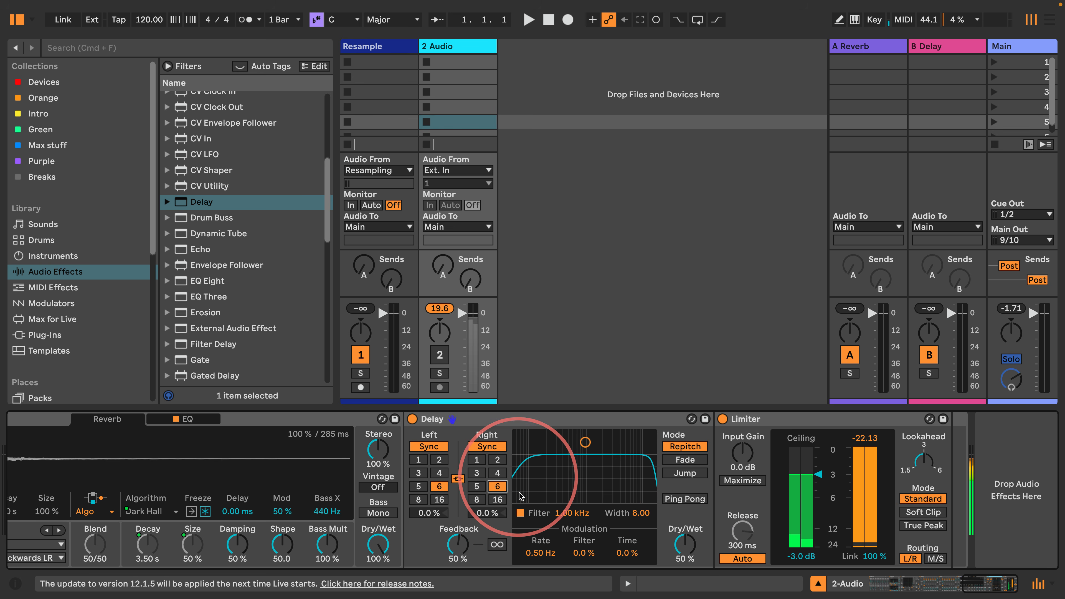
{"action": "left_click", "coordinate": [519, 513]}
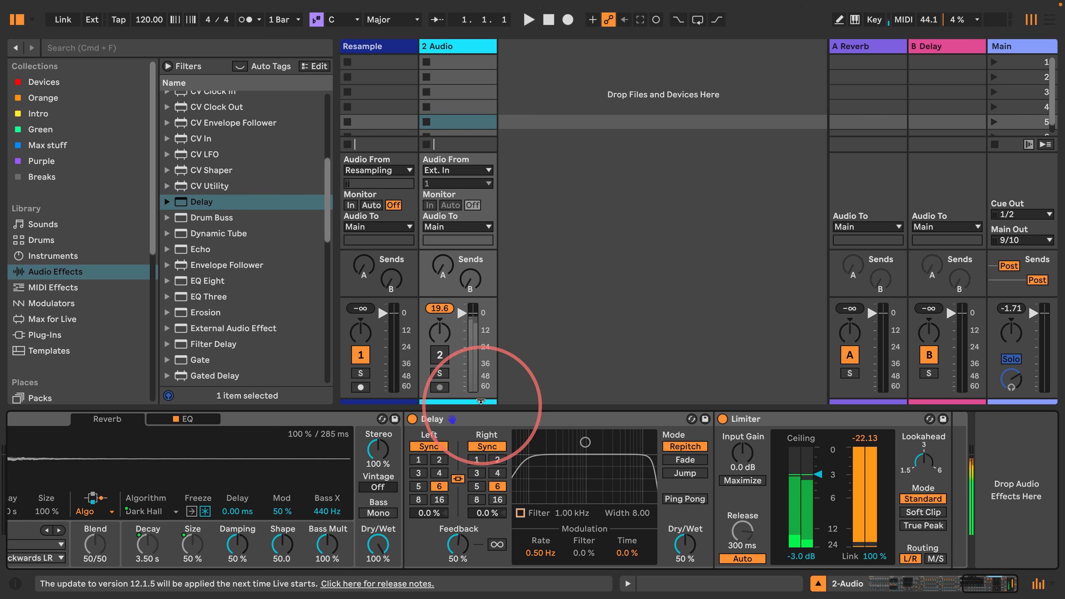
Unmute the 2 Audio track with its volume fader lowered, and randomise the Audio Effect Rack's macros.
{"action": "left_click_drag", "start_coordinate": [462, 314], "coordinate": [461, 356]}
{"action": "left_click", "coordinate": [438, 355]}
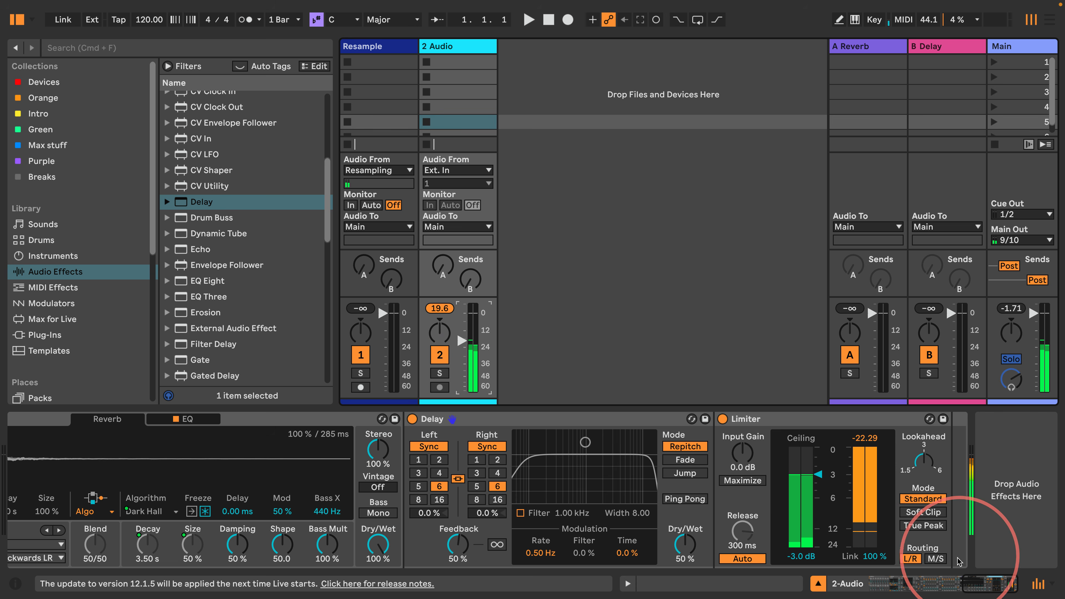
{"action": "left_click", "coordinate": [959, 584]}
{"action": "left_click_drag", "start_coordinate": [958, 584], "coordinate": [832, 584]}
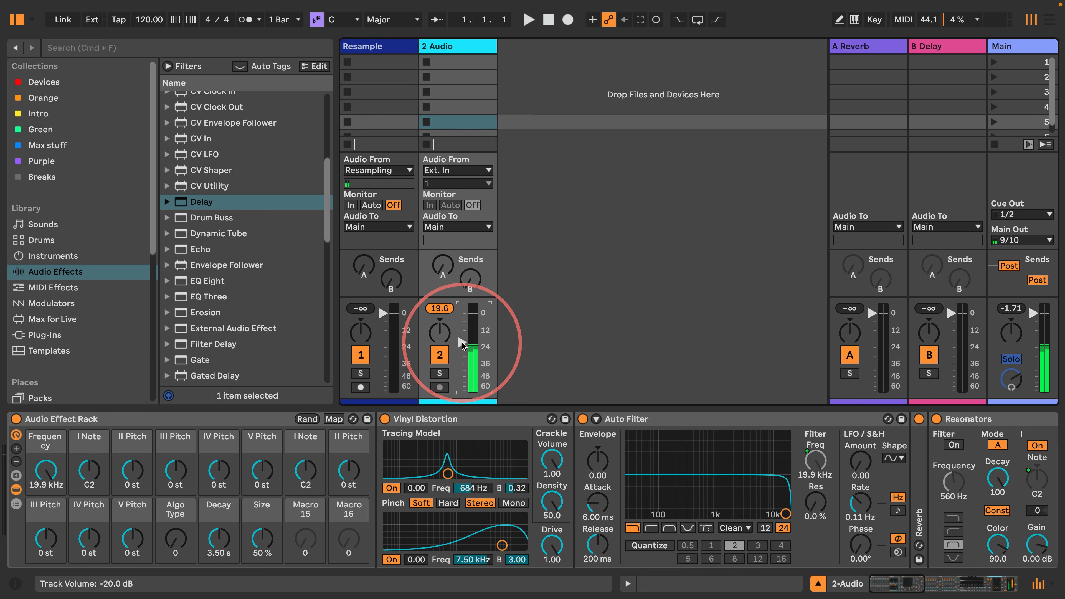
{"action": "left_click", "coordinate": [305, 419]}
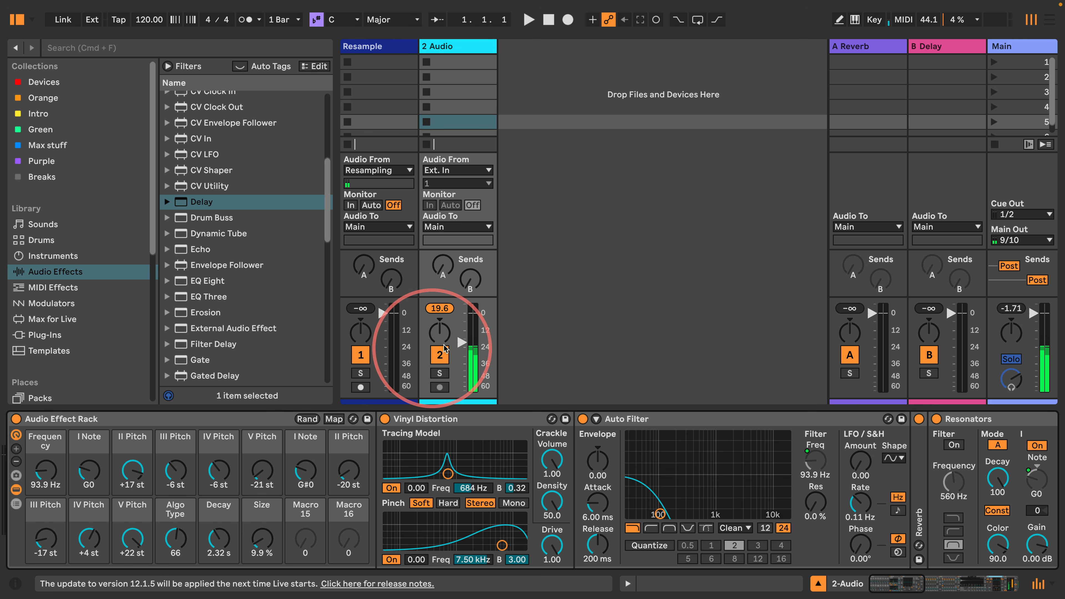
{"action": "left_click_drag", "start_coordinate": [458, 341], "coordinate": [458, 334]}
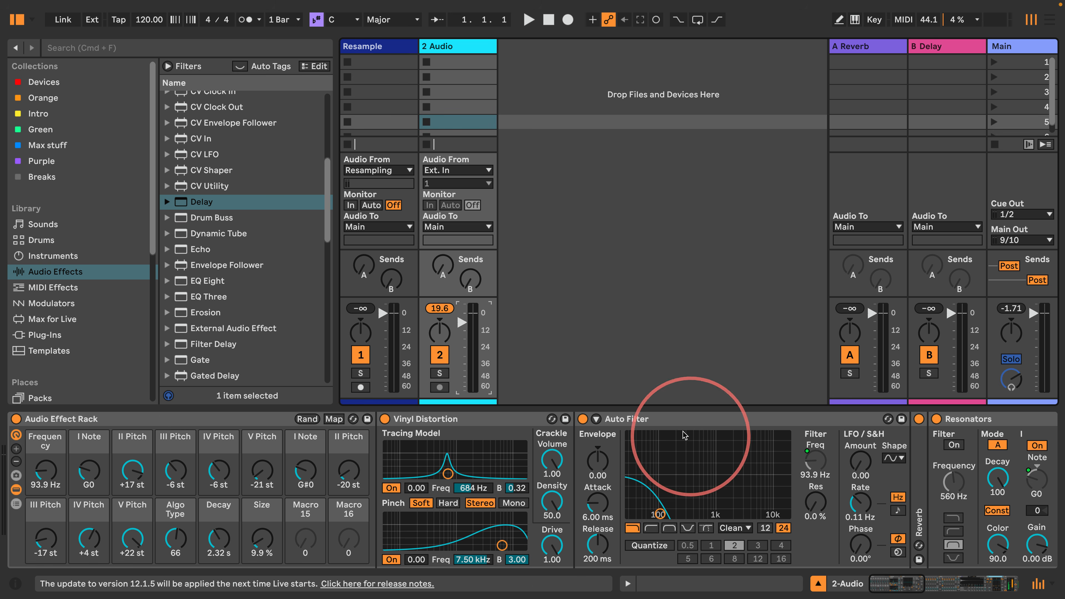
Set the minimum of the Auto Filter Frequency macro mapping to 230 Hz and leave macro mapping mode.
{"action": "left_click", "coordinate": [333, 419]}
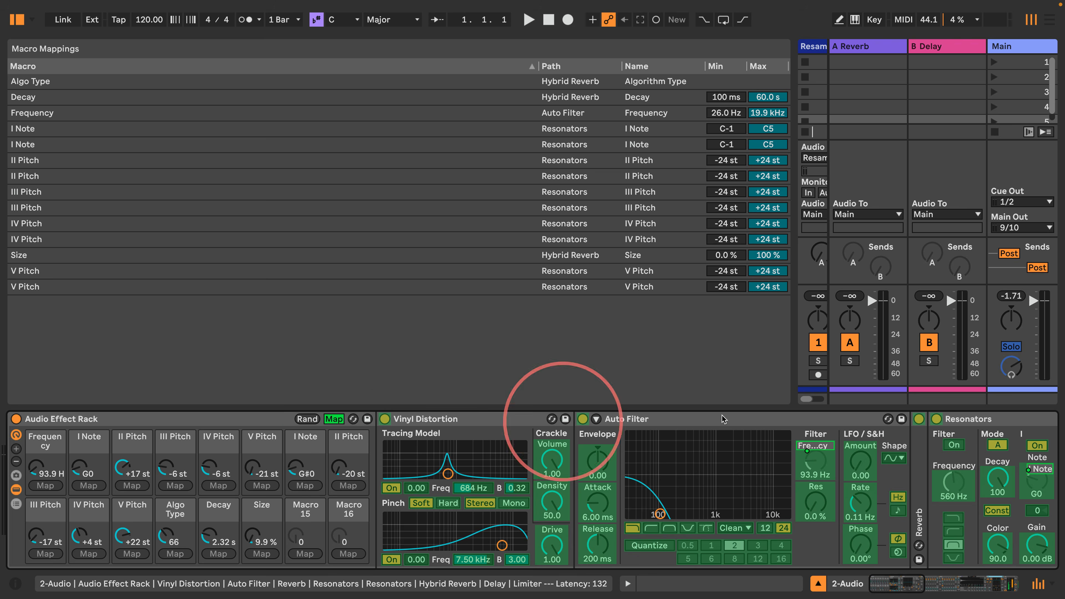
{"action": "left_click", "coordinate": [814, 461]}
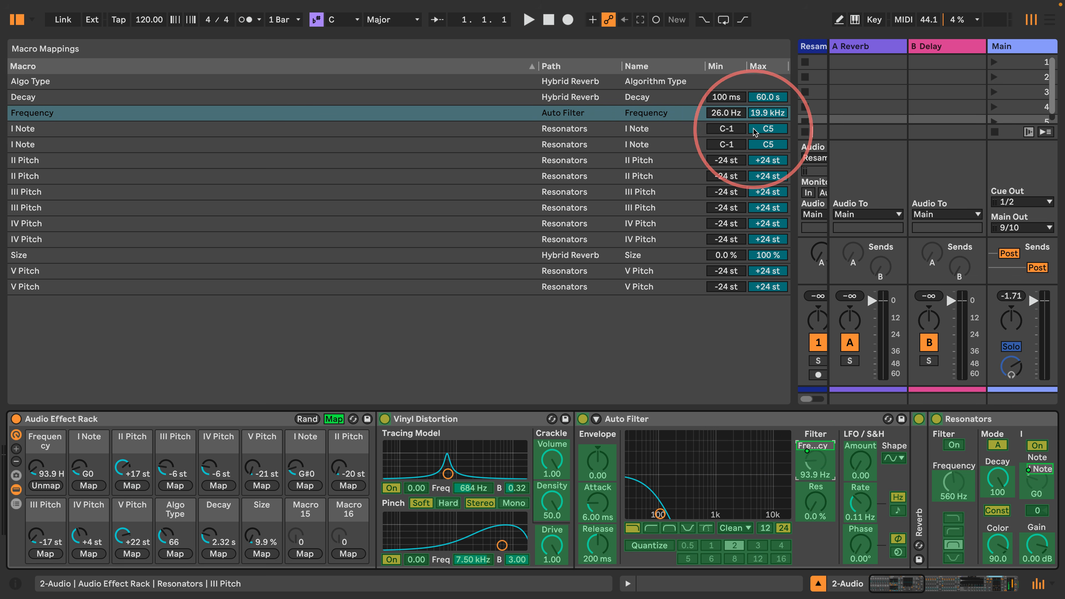
{"action": "left_click_drag", "start_coordinate": [725, 112], "coordinate": [728, 113]}
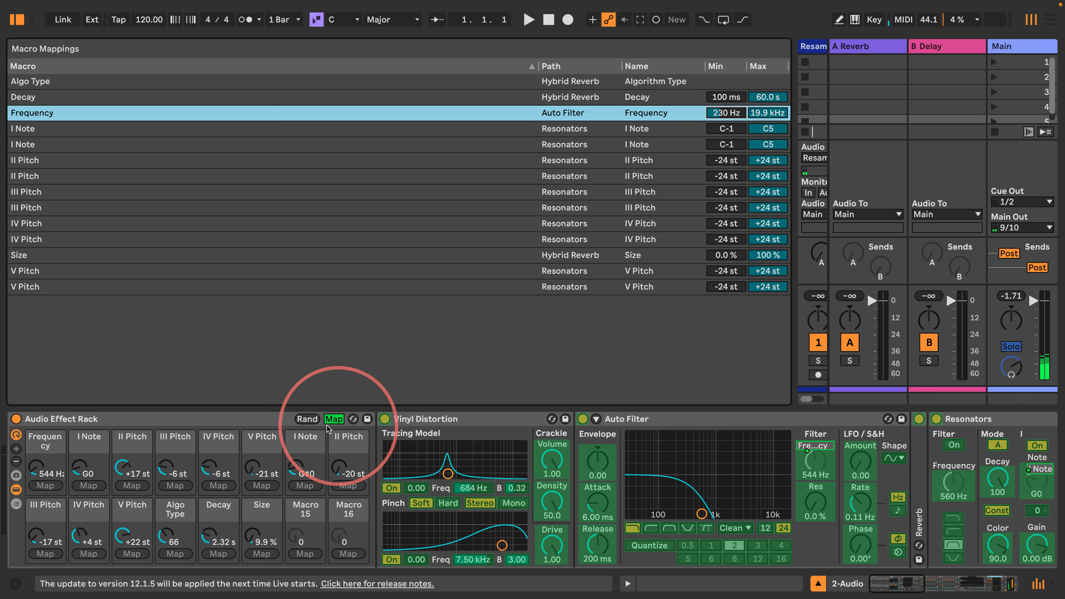
{"action": "left_click", "coordinate": [333, 418]}
Raise the 2 Audio track's volume to 0.0 dB and randomise the rack's macros again.
{"action": "left_click_drag", "start_coordinate": [462, 322], "coordinate": [461, 314]}
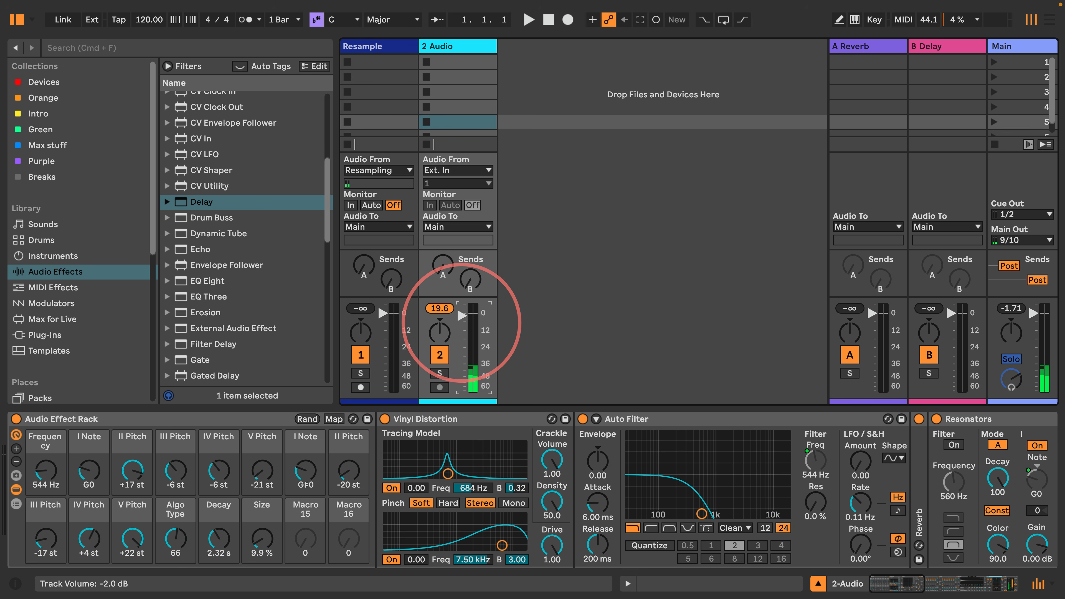
{"action": "left_click", "coordinate": [308, 418]}
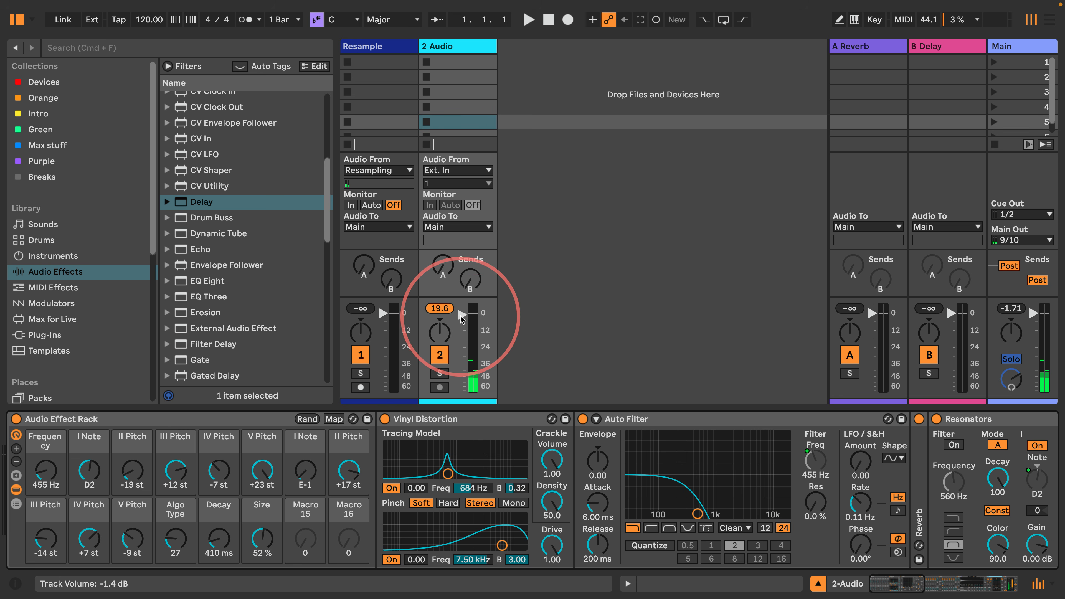
{"action": "left_click_drag", "start_coordinate": [461, 314], "coordinate": [461, 311]}
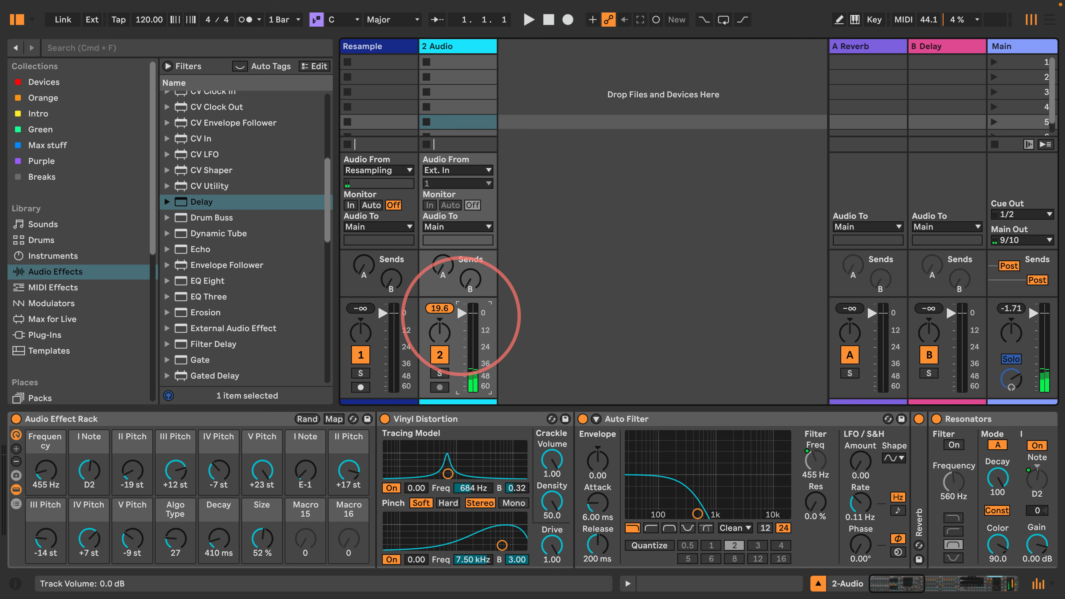
Insert the OTT preset of Multiband Dynamics between the Hybrid Reverb and the Delay.
{"action": "left_click_drag", "start_coordinate": [915, 581], "coordinate": [985, 582]}
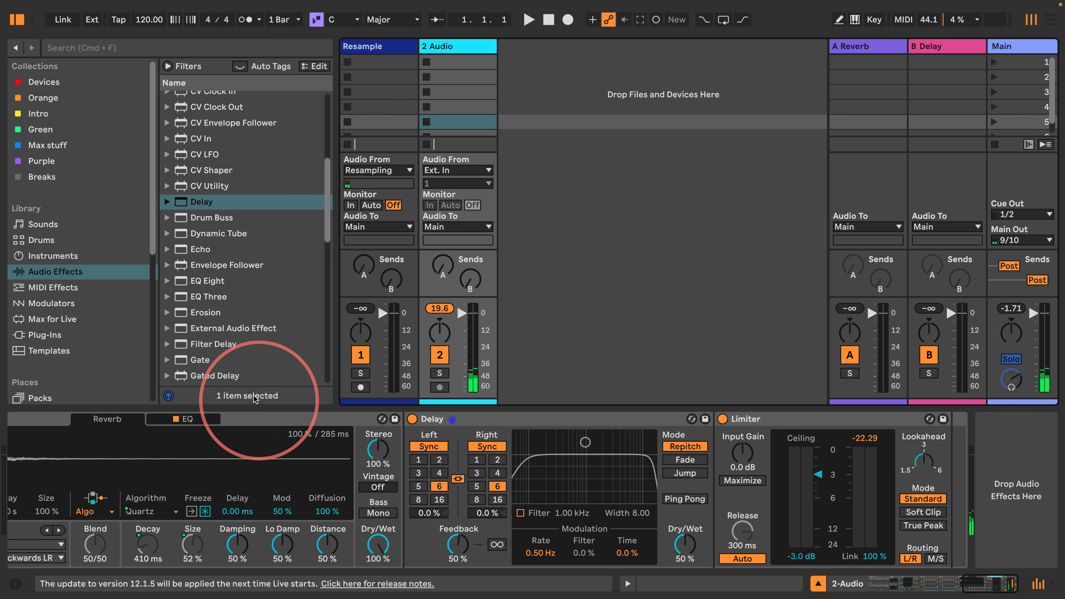
{"action": "scroll", "coordinate": [180, 227], "scroll_direction": "down", "scroll_amount": 5}
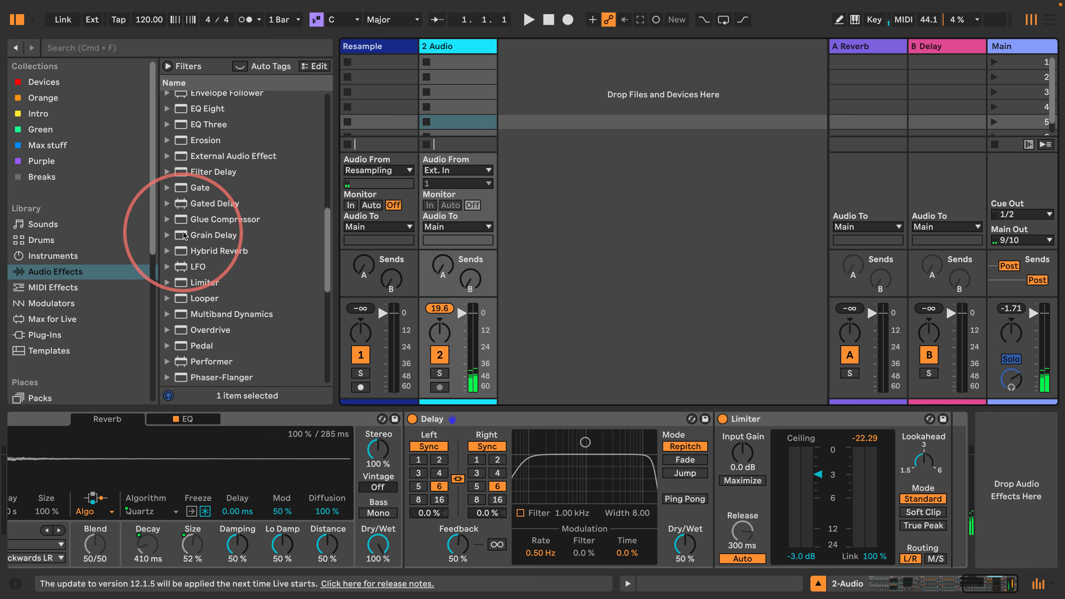
{"action": "scroll", "coordinate": [183, 235], "scroll_direction": "down", "scroll_amount": 3}
{"action": "left_click", "coordinate": [184, 222]}
{"action": "scroll", "coordinate": [187, 235], "scroll_direction": "down", "scroll_amount": 2}
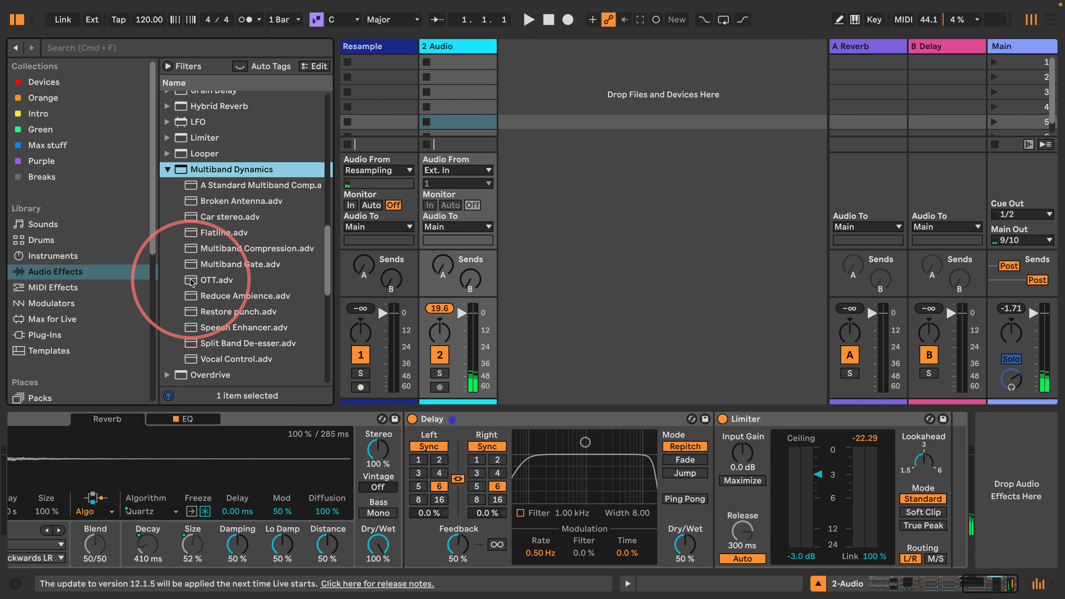
{"action": "left_click_drag", "start_coordinate": [190, 281], "coordinate": [408, 437]}
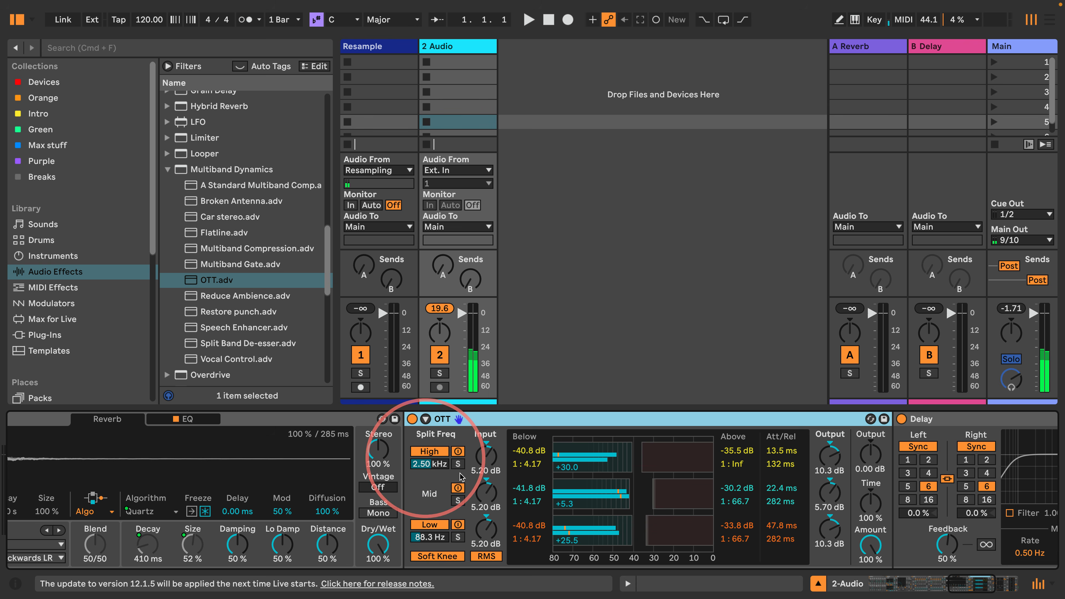
Randomise the Audio Effect Rack's macros and lower the 2 Audio track's volume to -10 dB.
{"action": "left_click_drag", "start_coordinate": [961, 584], "coordinate": [880, 592]}
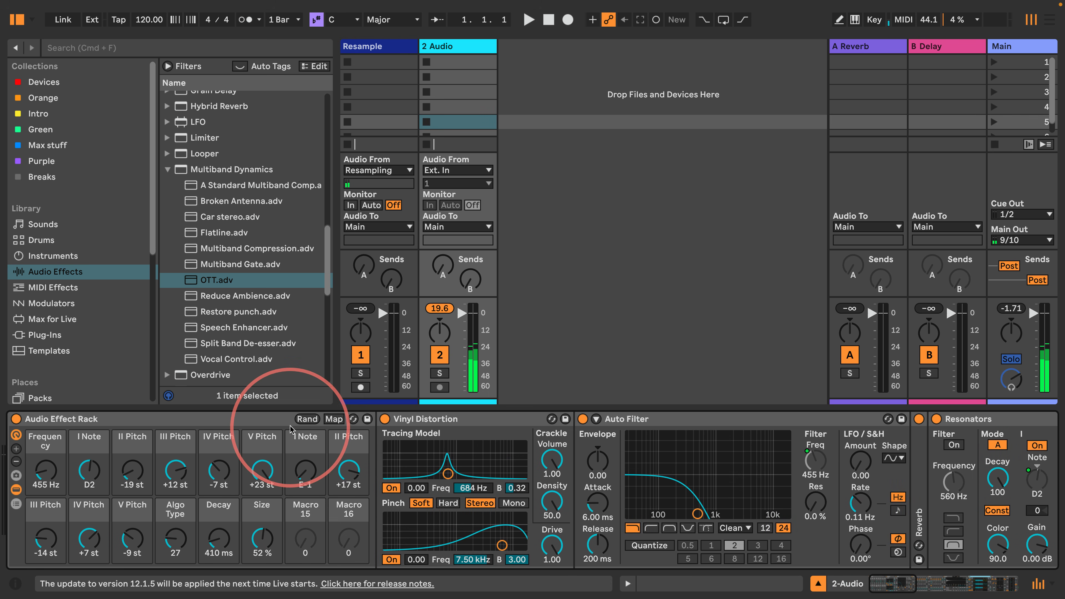
{"action": "left_click", "coordinate": [306, 419]}
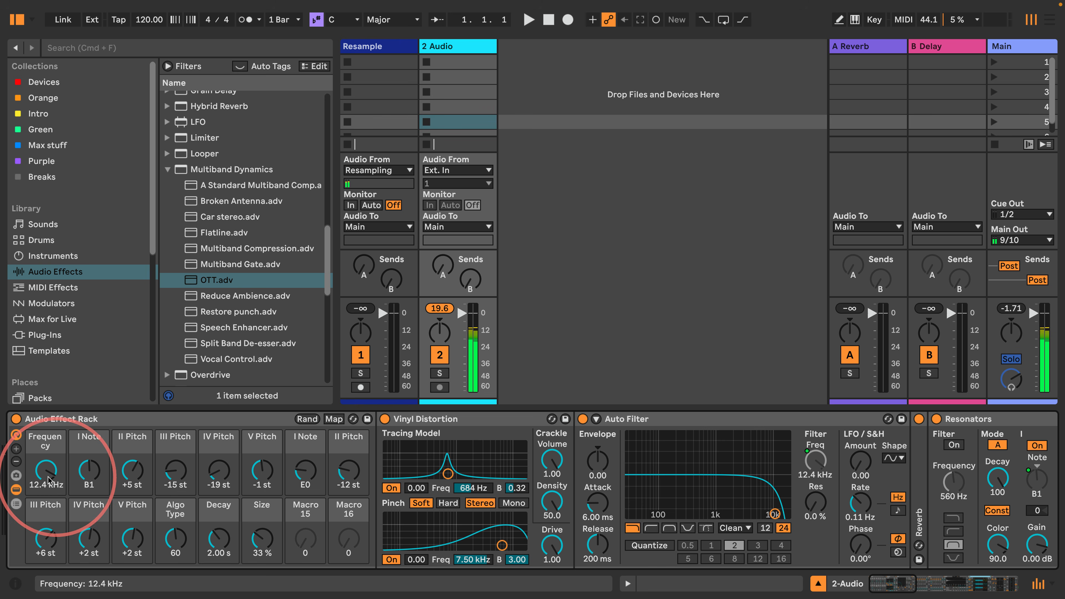
{"action": "left_click", "coordinate": [463, 312]}
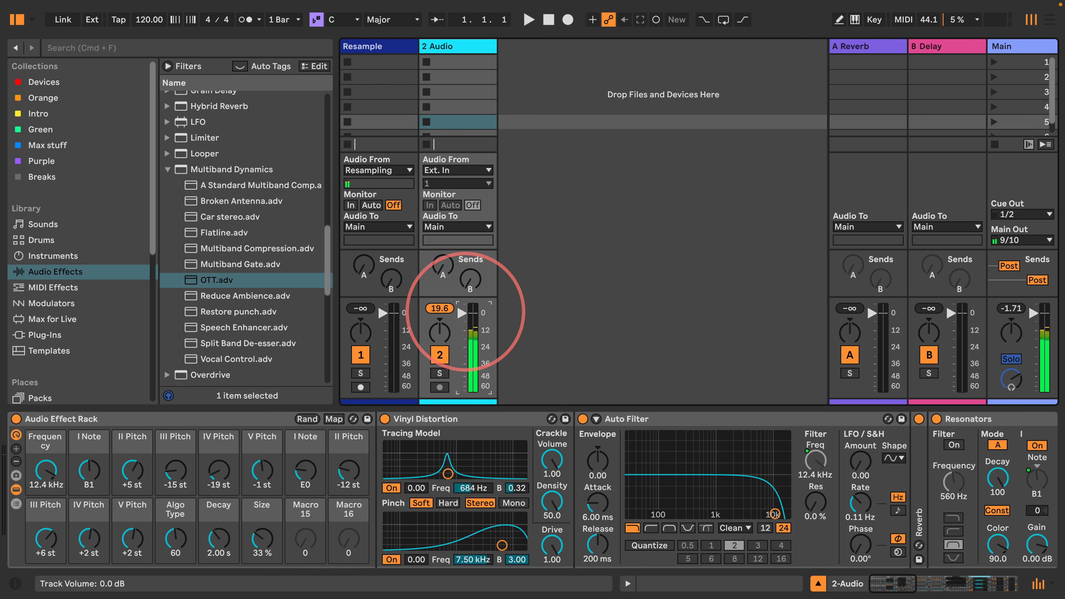
Store the current macro settings and one newly randomised set as two macro variations, raising the 2 Audio track's volume to about -1.4 dB.
{"action": "left_click", "coordinate": [16, 475]}
{"action": "left_click", "coordinate": [77, 435]}
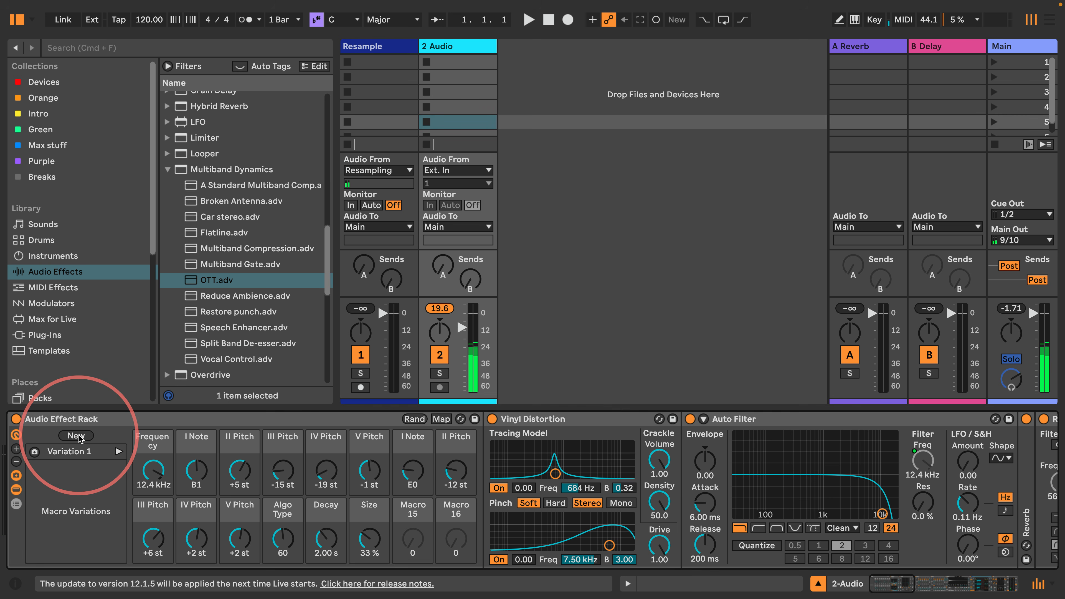
{"action": "left_click", "coordinate": [414, 418]}
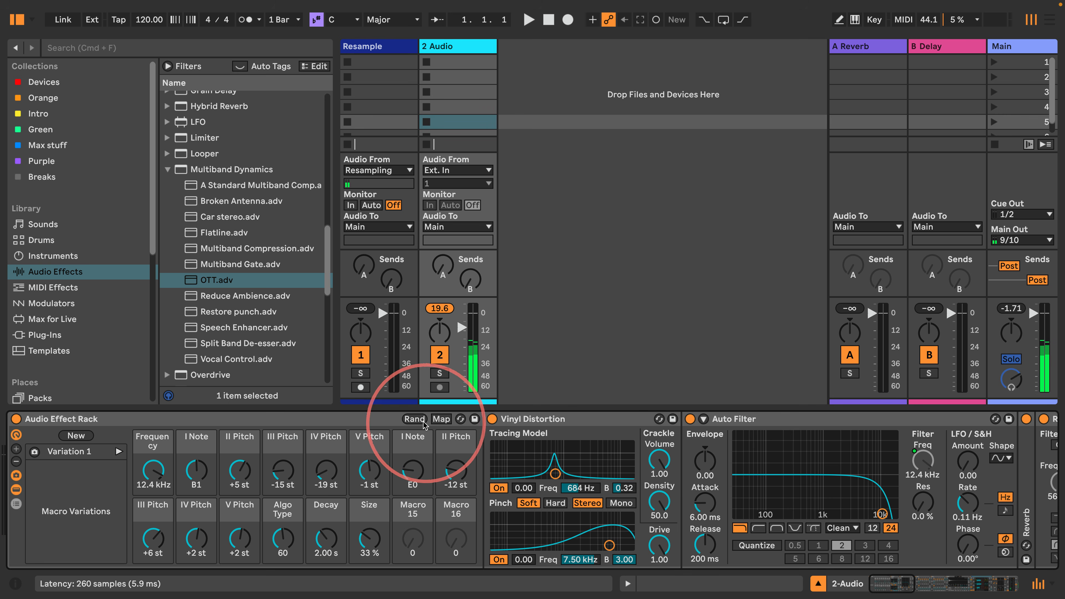
{"action": "left_click", "coordinate": [472, 343]}
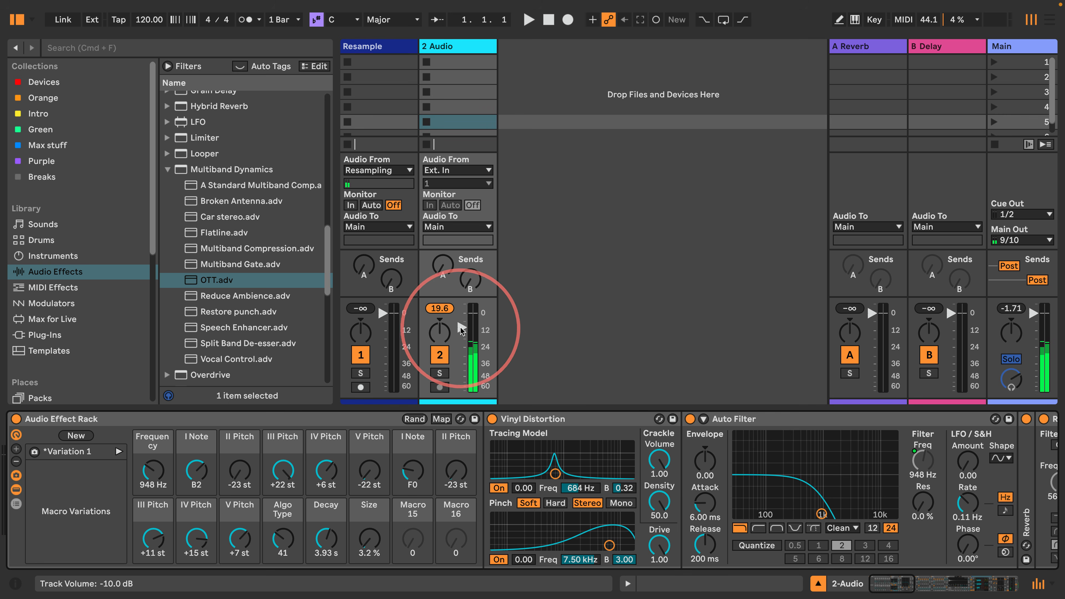
{"action": "left_click_drag", "start_coordinate": [460, 327], "coordinate": [461, 322]}
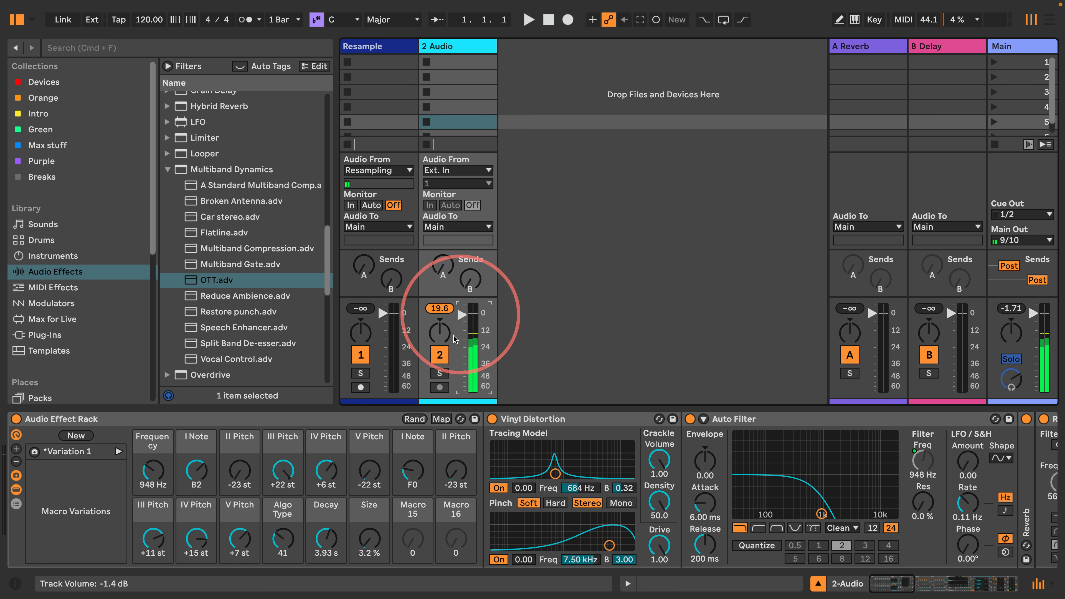
{"action": "left_click", "coordinate": [74, 436]}
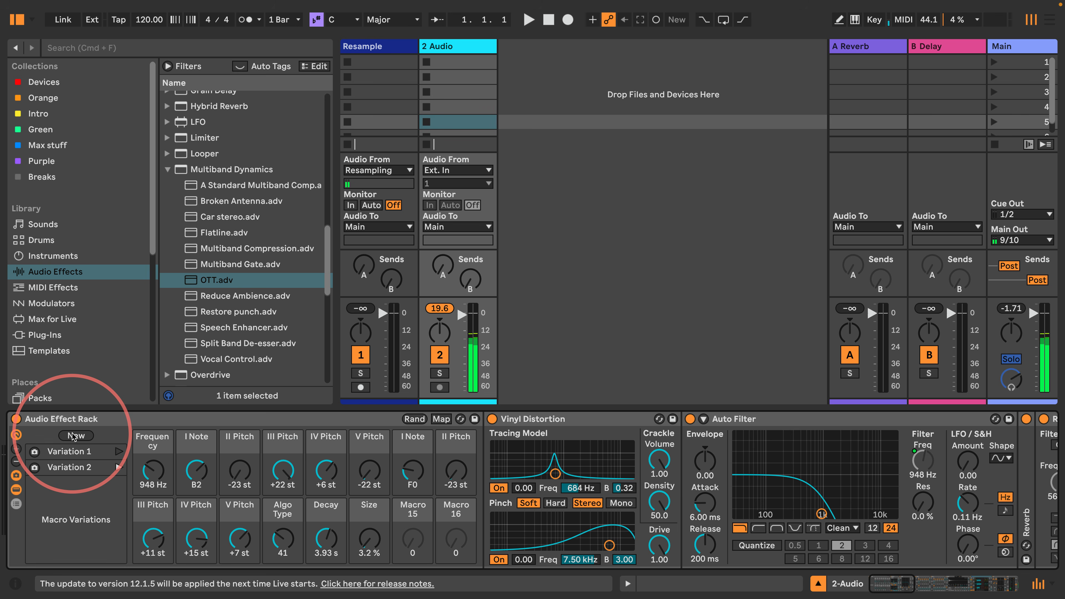
Randomise the rack's macros five more times, storing each result as a new macro variation.
{"action": "left_click", "coordinate": [413, 419]}
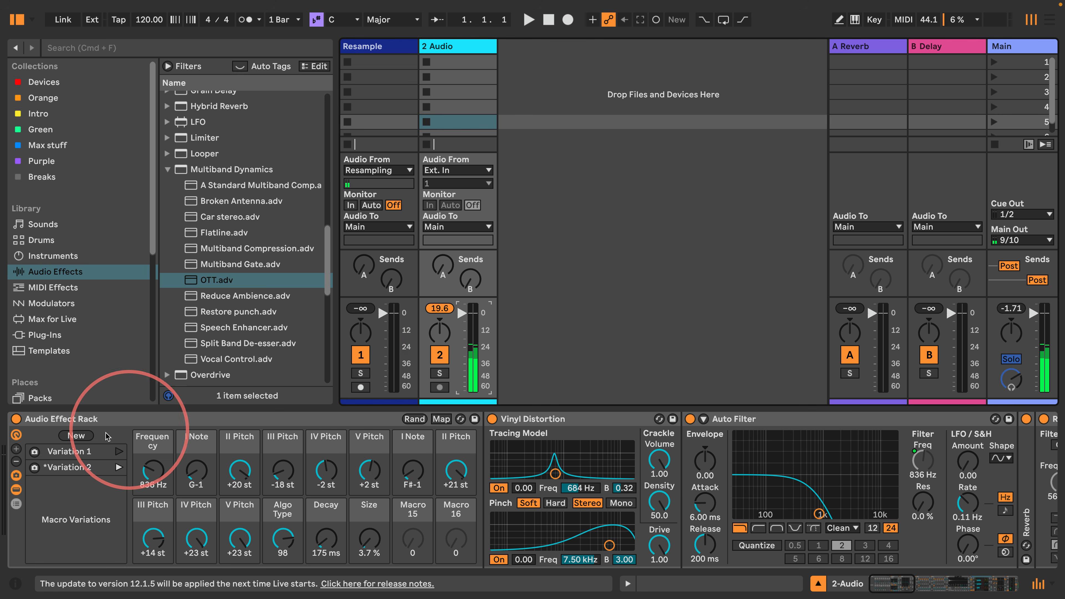
{"action": "left_click", "coordinate": [75, 436]}
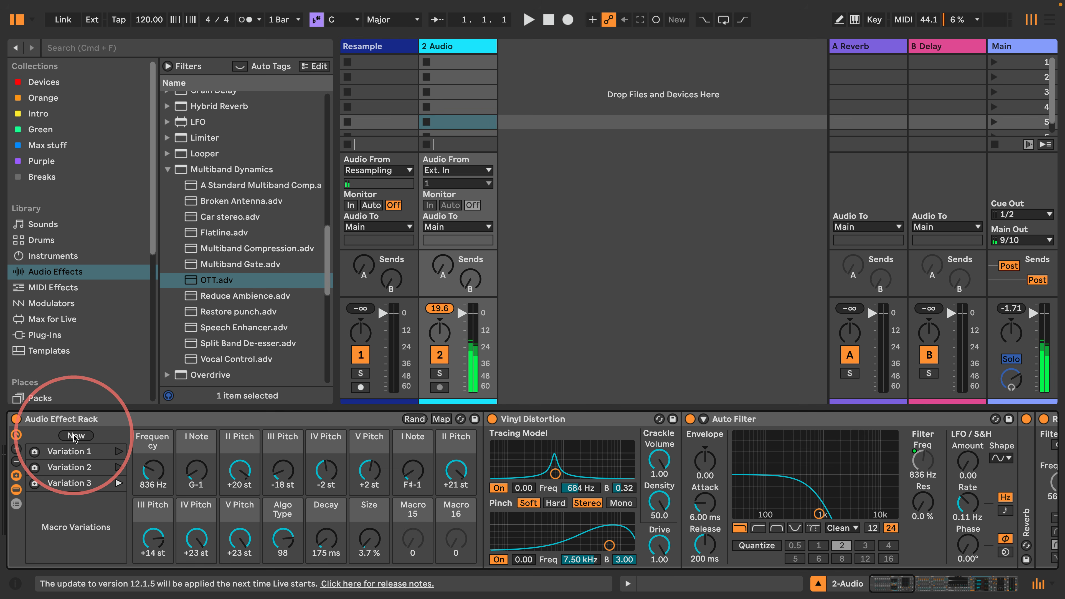
{"action": "left_click", "coordinate": [414, 419]}
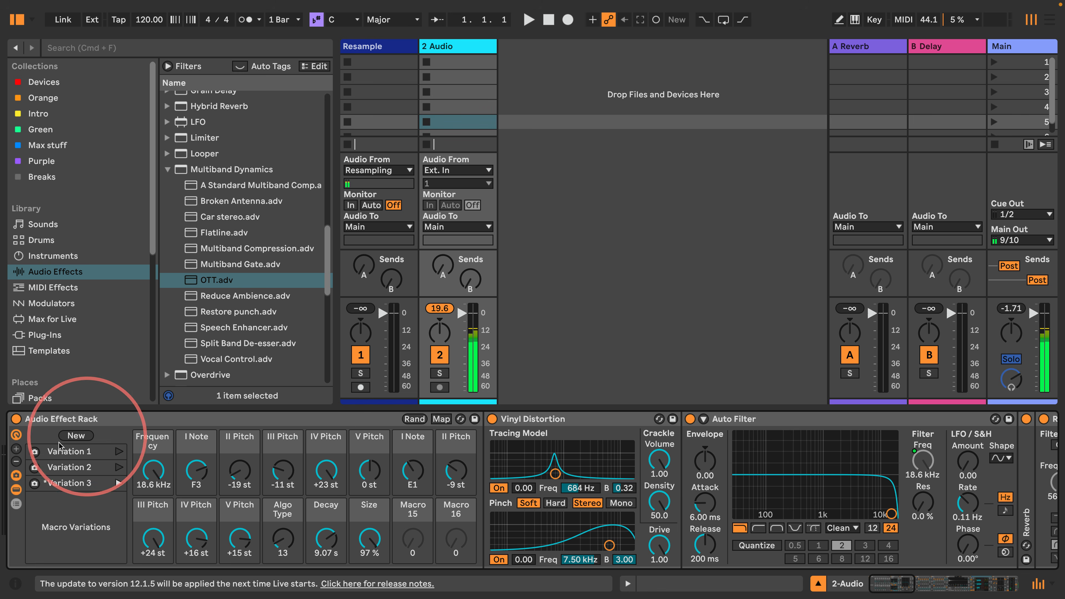
{"action": "left_click", "coordinate": [76, 435]}
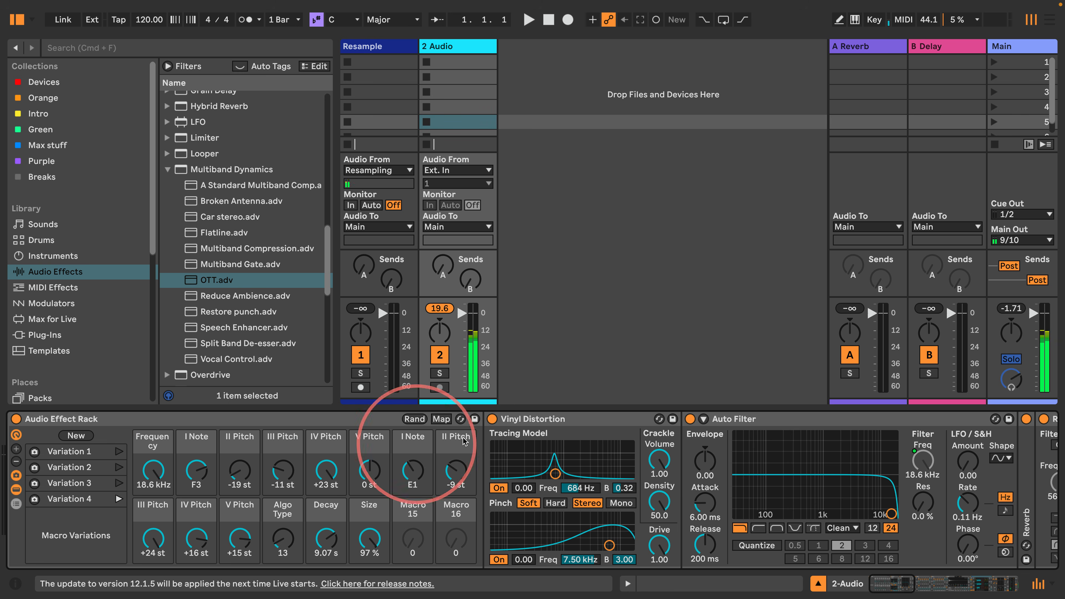
{"action": "left_click", "coordinate": [414, 419]}
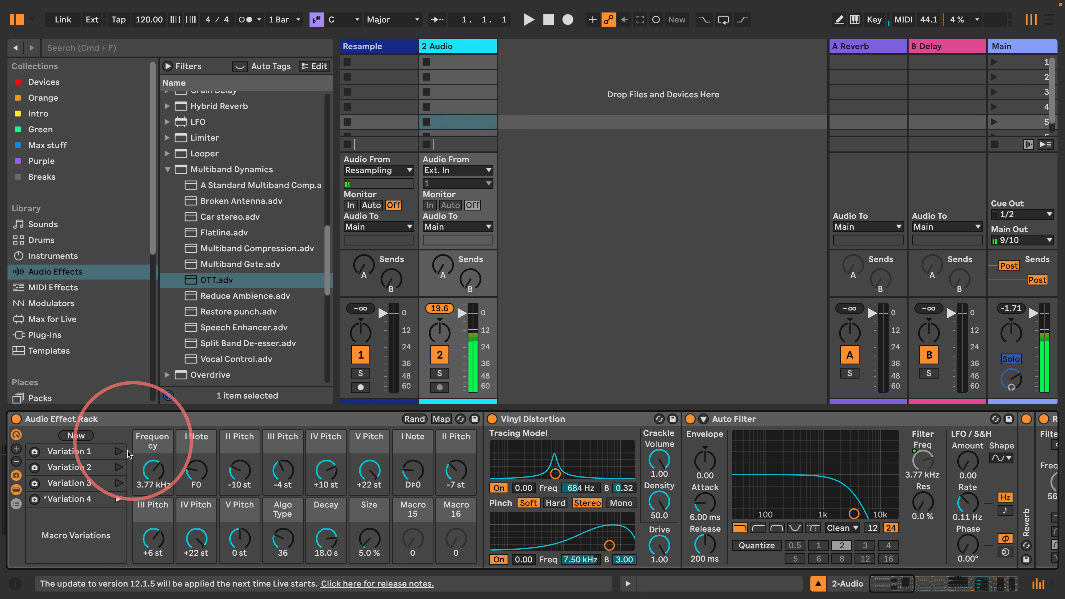
{"action": "left_click", "coordinate": [76, 436]}
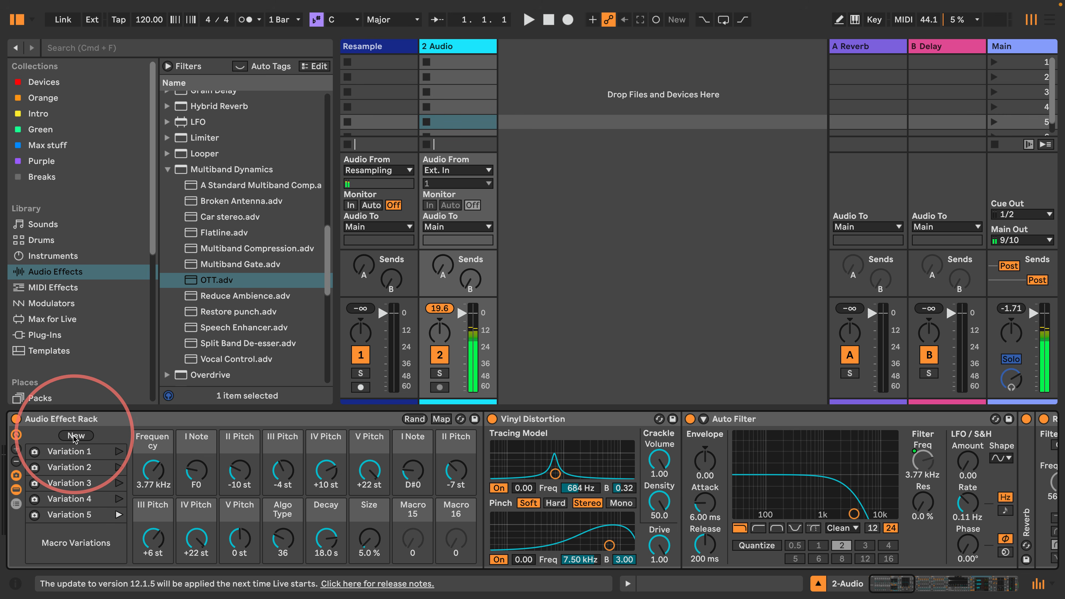
{"action": "left_click", "coordinate": [414, 419]}
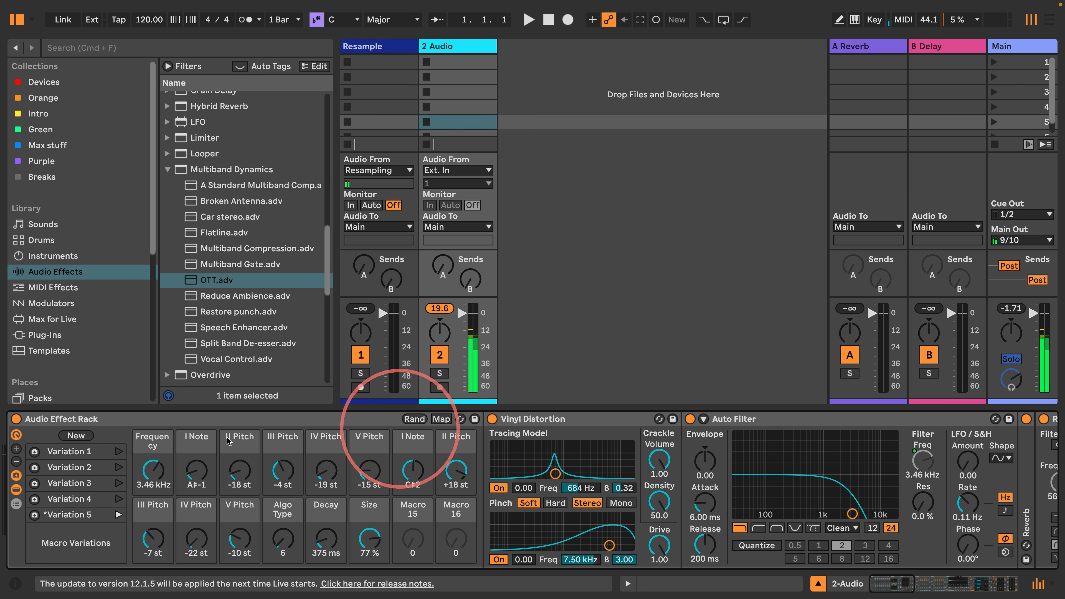
{"action": "left_click", "coordinate": [78, 436]}
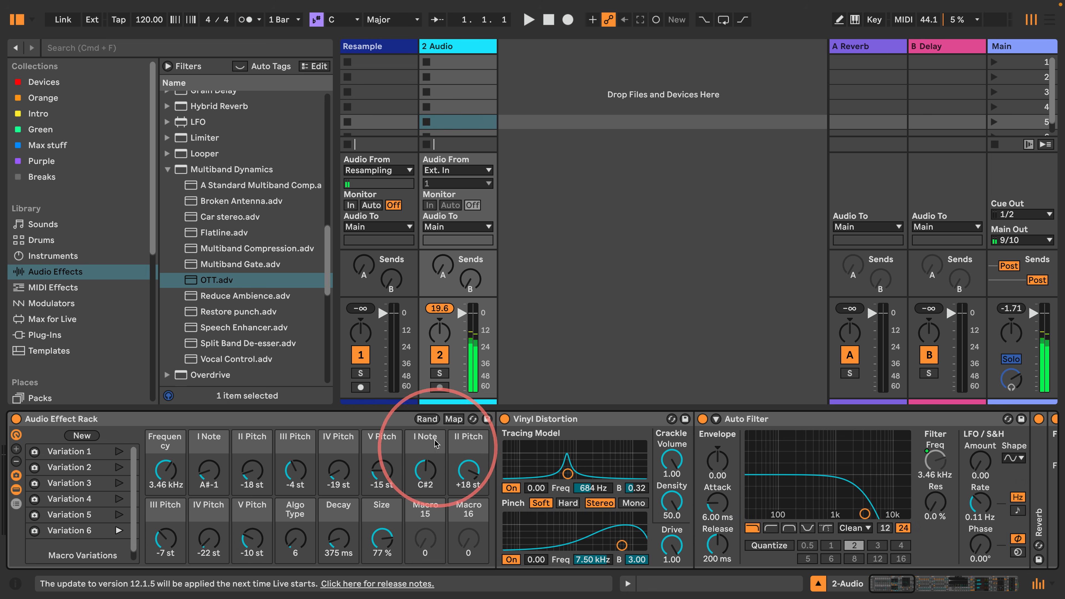
{"action": "left_click", "coordinate": [427, 419]}
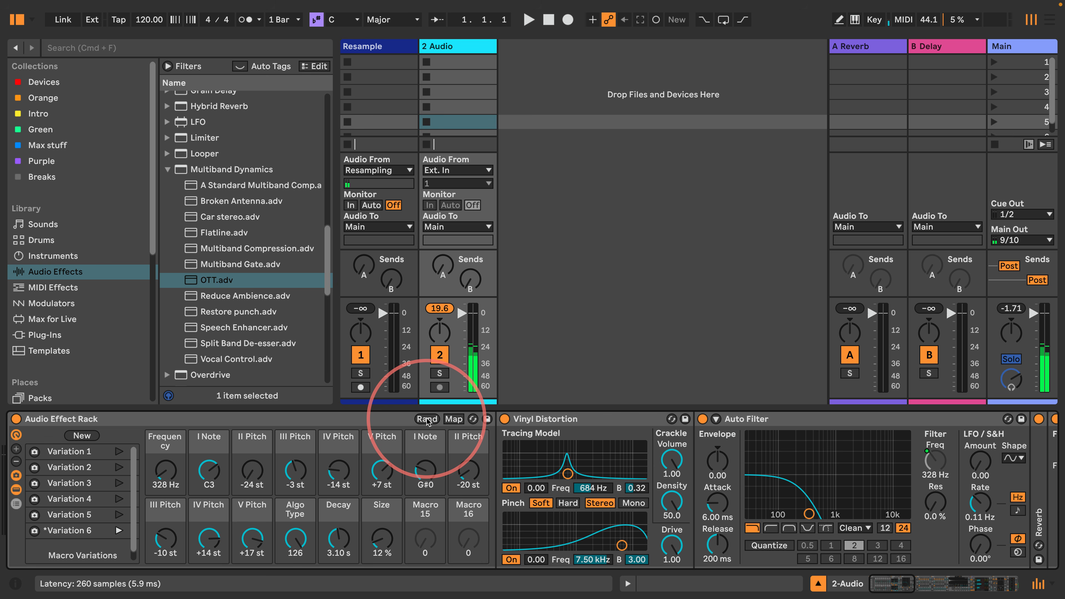
{"action": "left_click", "coordinate": [81, 435]}
Audition the stored macro variations by recalling Variations 6, 5, 3, 2, 1 and 7 in turn.
{"action": "left_click", "coordinate": [119, 530]}
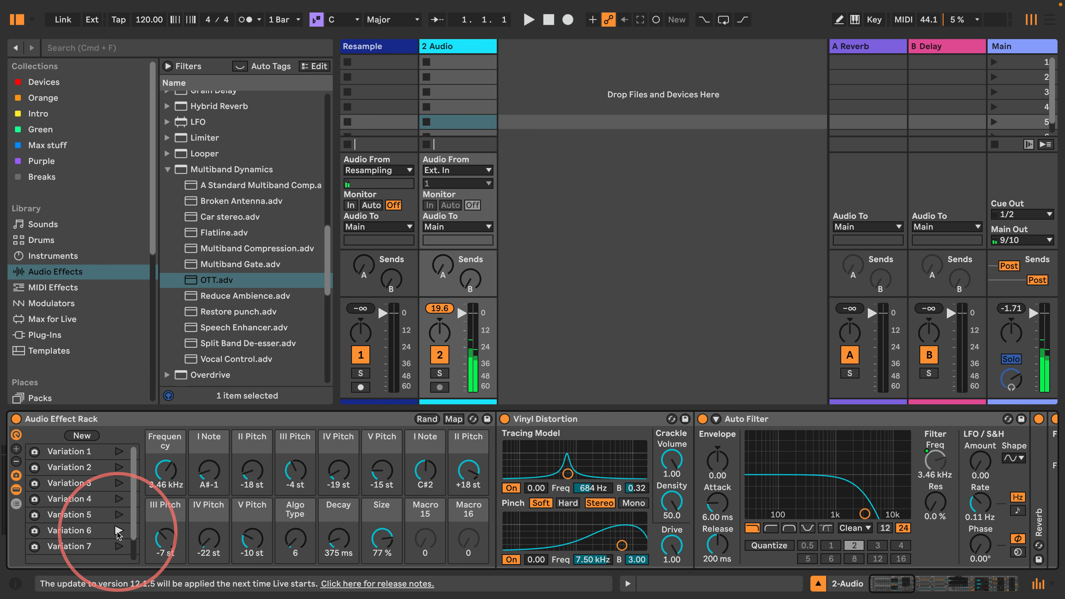
{"action": "left_click", "coordinate": [118, 515]}
{"action": "left_click", "coordinate": [119, 482]}
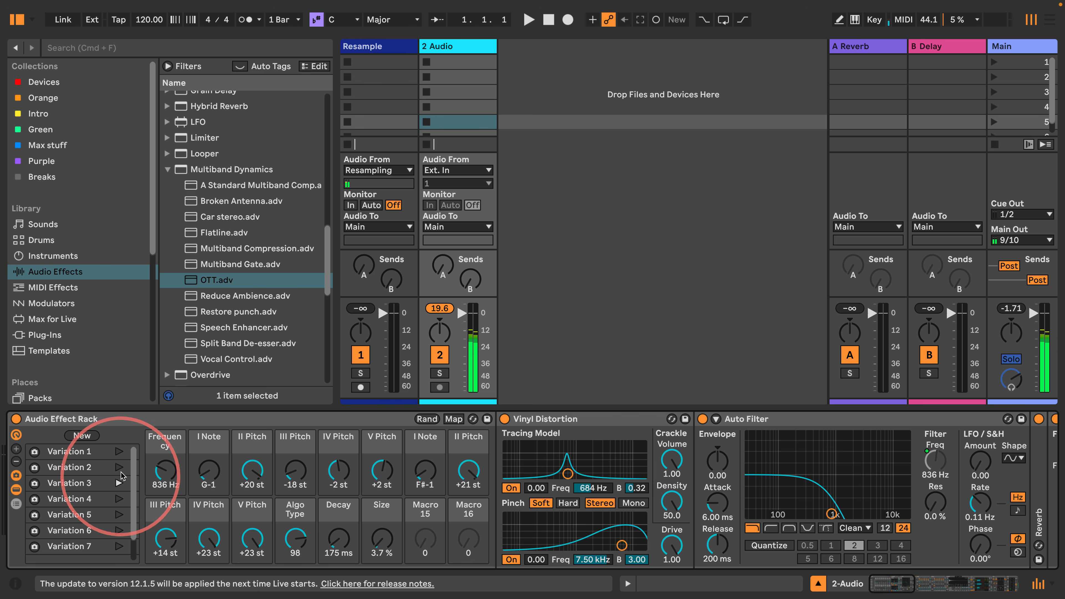
{"action": "left_click", "coordinate": [120, 468]}
{"action": "left_click", "coordinate": [119, 452]}
{"action": "left_click", "coordinate": [117, 546]}
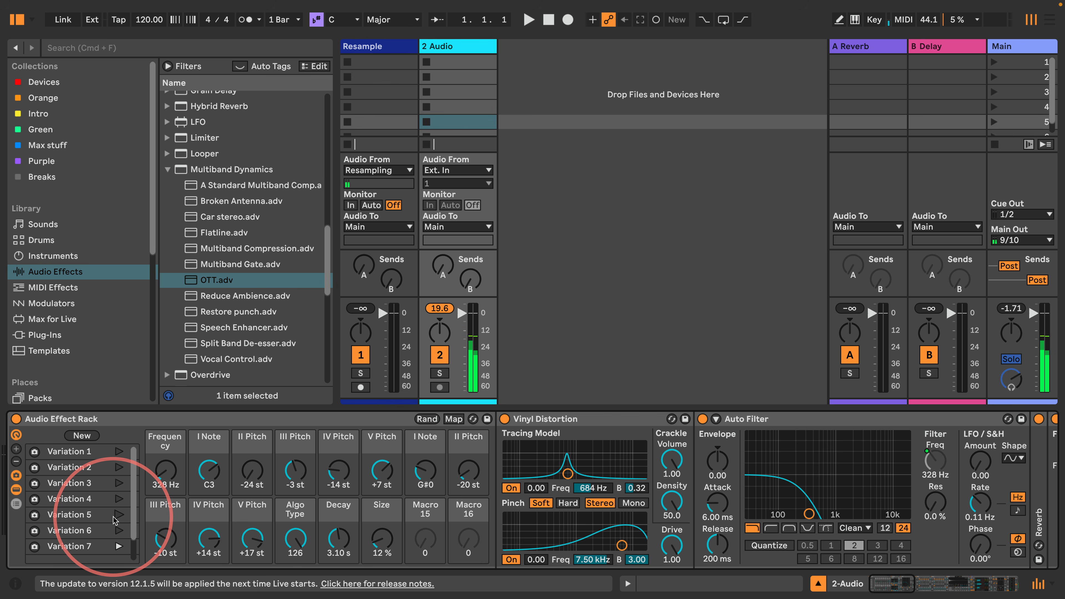
Arm the Resample track and start recording in its first clip slot, and reselect the 2 Audio track.
{"action": "left_click", "coordinate": [361, 387]}
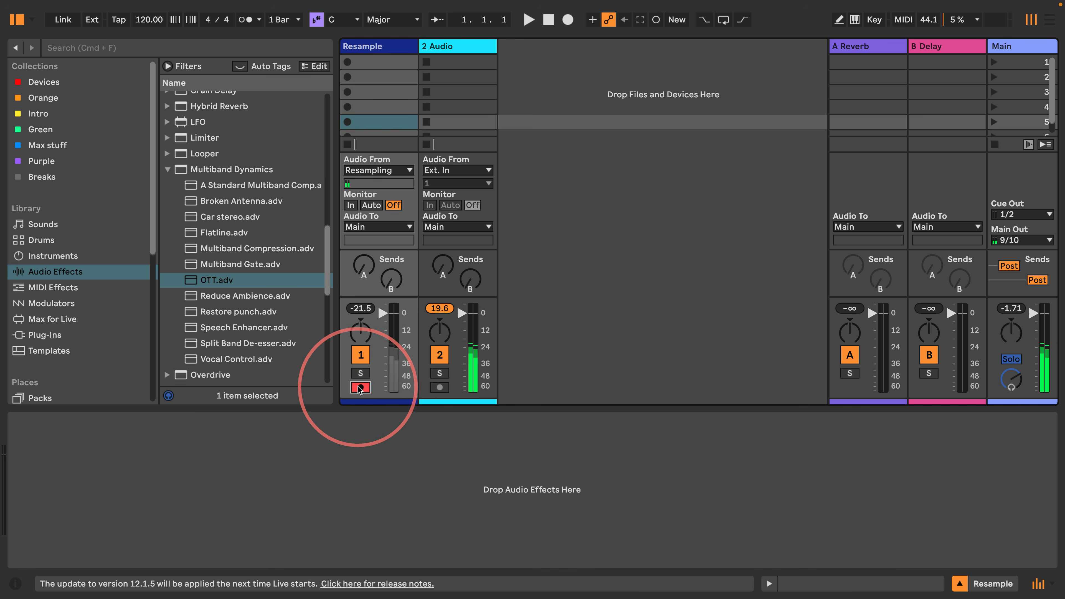
{"action": "left_click", "coordinate": [347, 61]}
{"action": "left_click", "coordinate": [457, 51]}
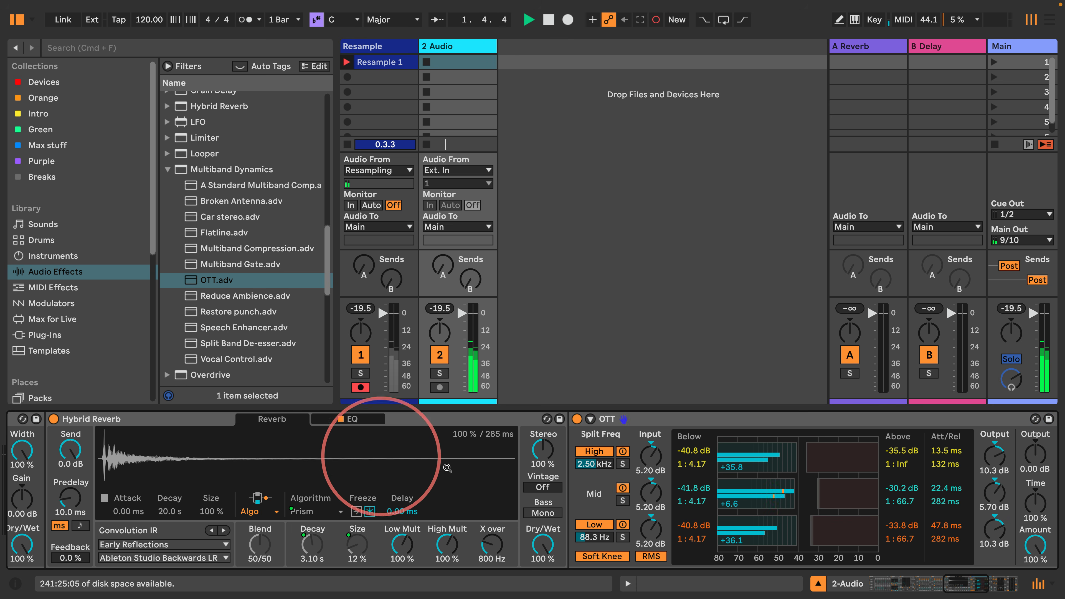
Randomise the rack's macros eight times at intervals while the Resample track records the output.
{"action": "left_click_drag", "start_coordinate": [964, 584], "coordinate": [843, 580]}
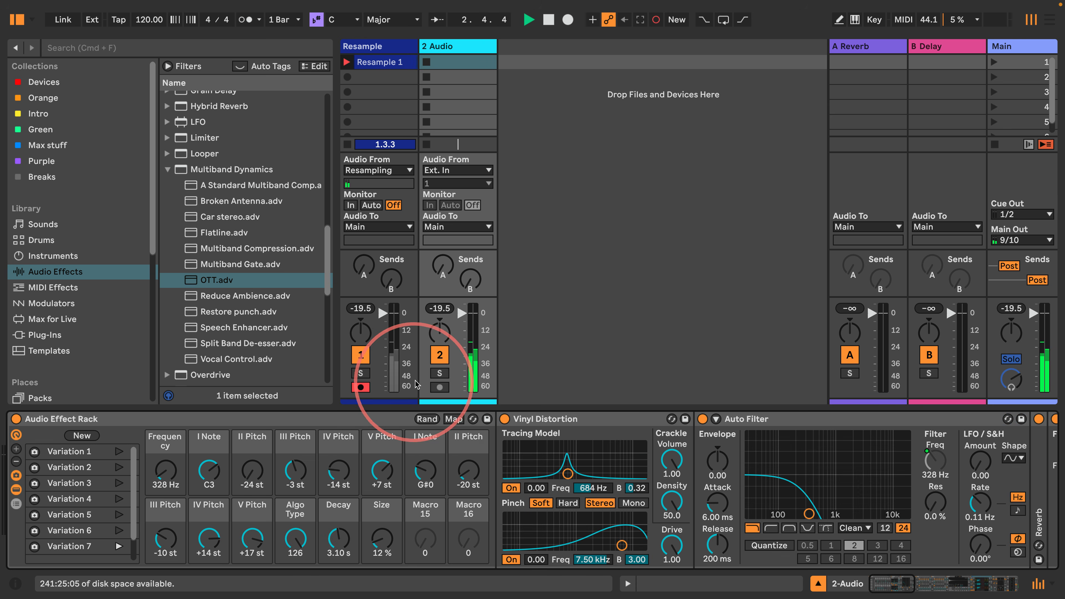
{"action": "left_click", "coordinate": [425, 421]}
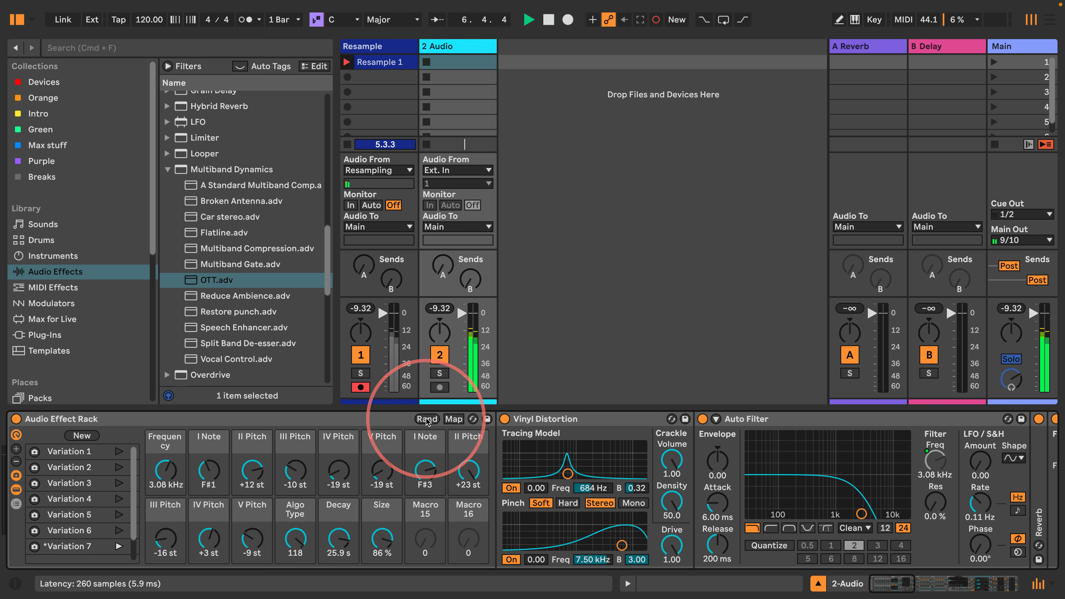
{"action": "left_click", "coordinate": [426, 419]}
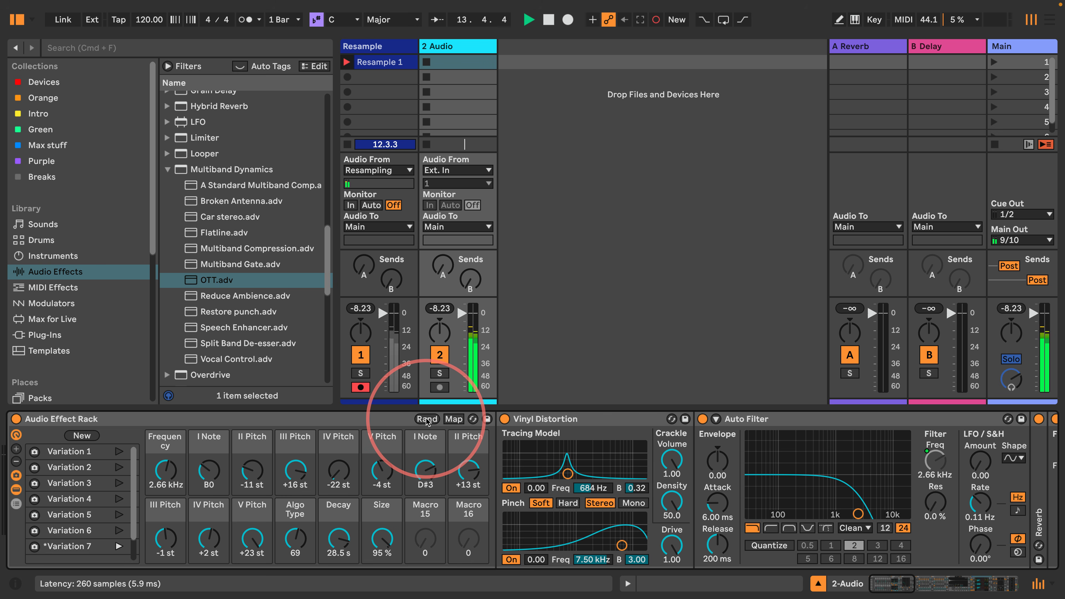
{"action": "left_click", "coordinate": [427, 419]}
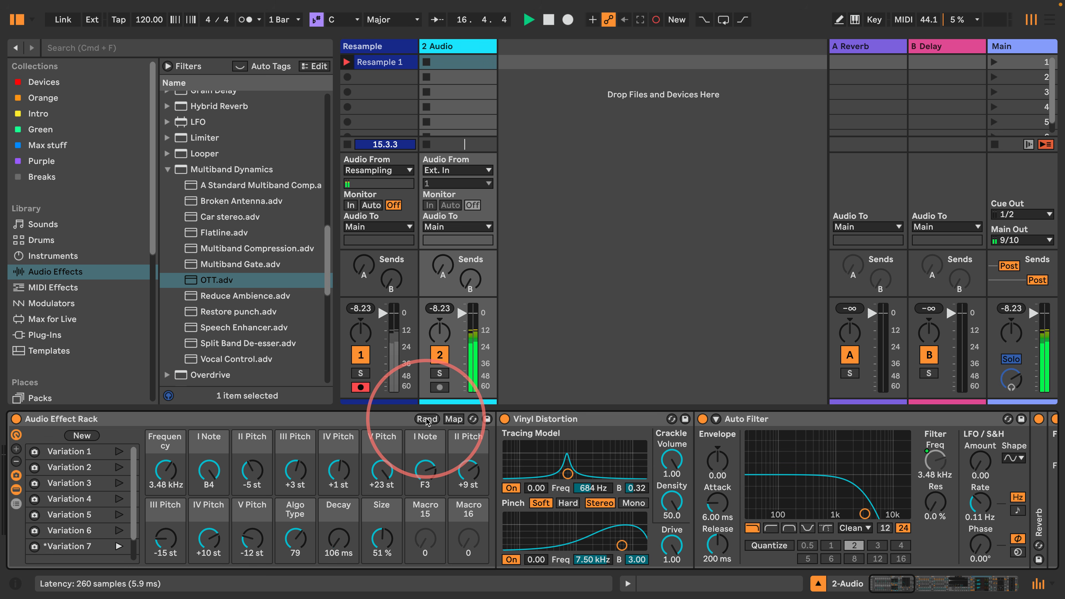
{"action": "left_click", "coordinate": [426, 419]}
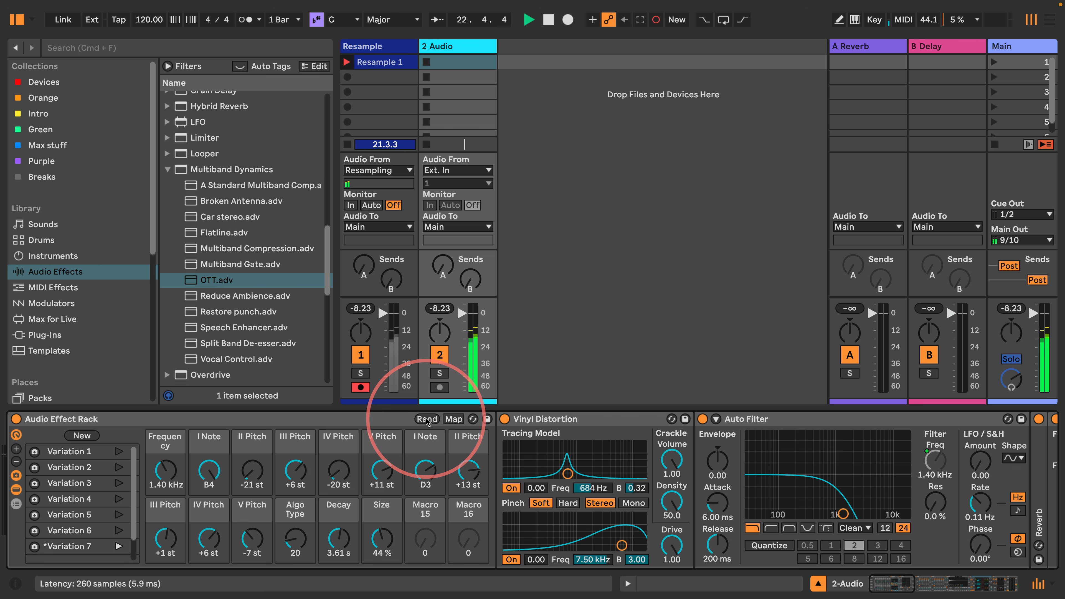
{"action": "left_click", "coordinate": [427, 419]}
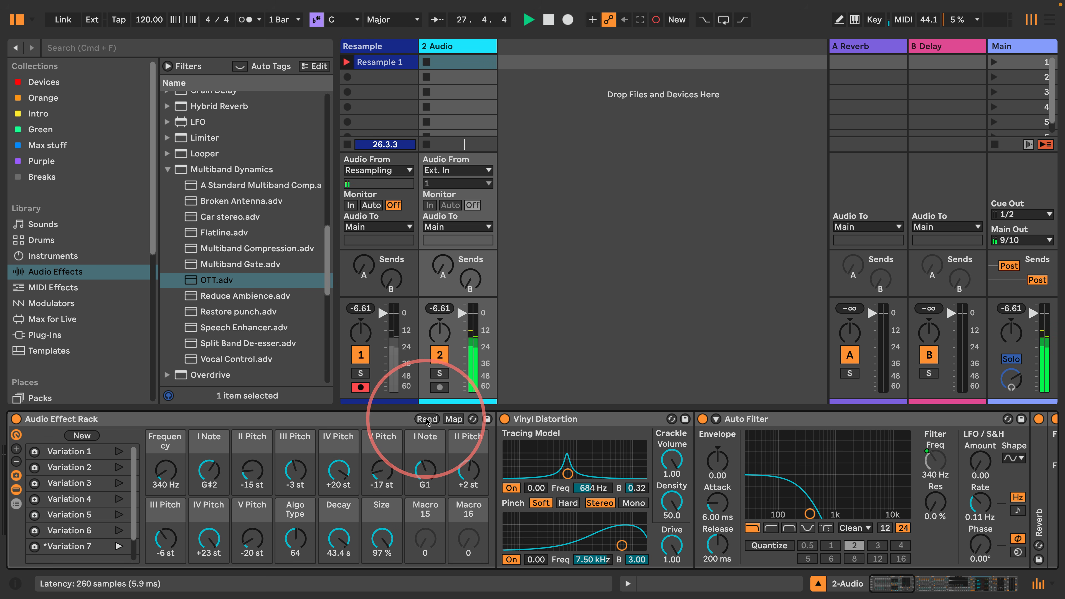
{"action": "left_click", "coordinate": [427, 419]}
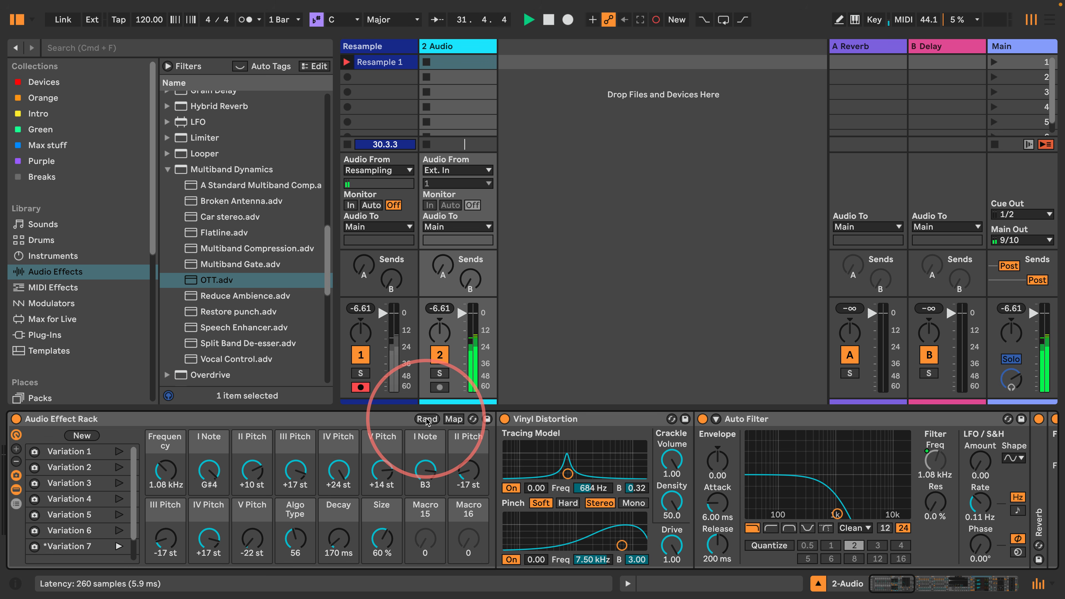
{"action": "left_click", "coordinate": [426, 419]}
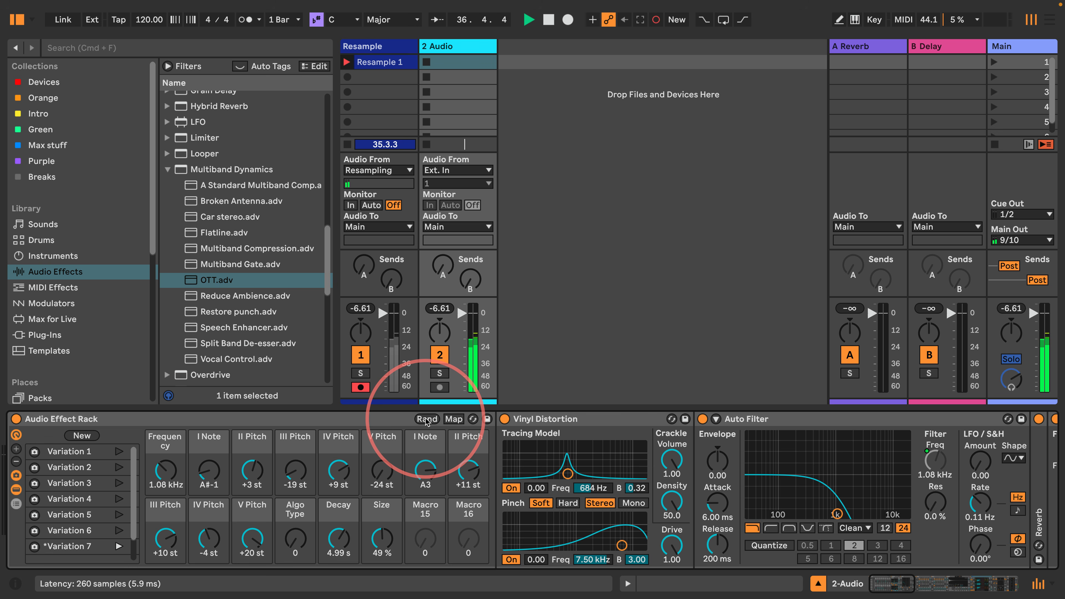
{"action": "left_click", "coordinate": [426, 419]}
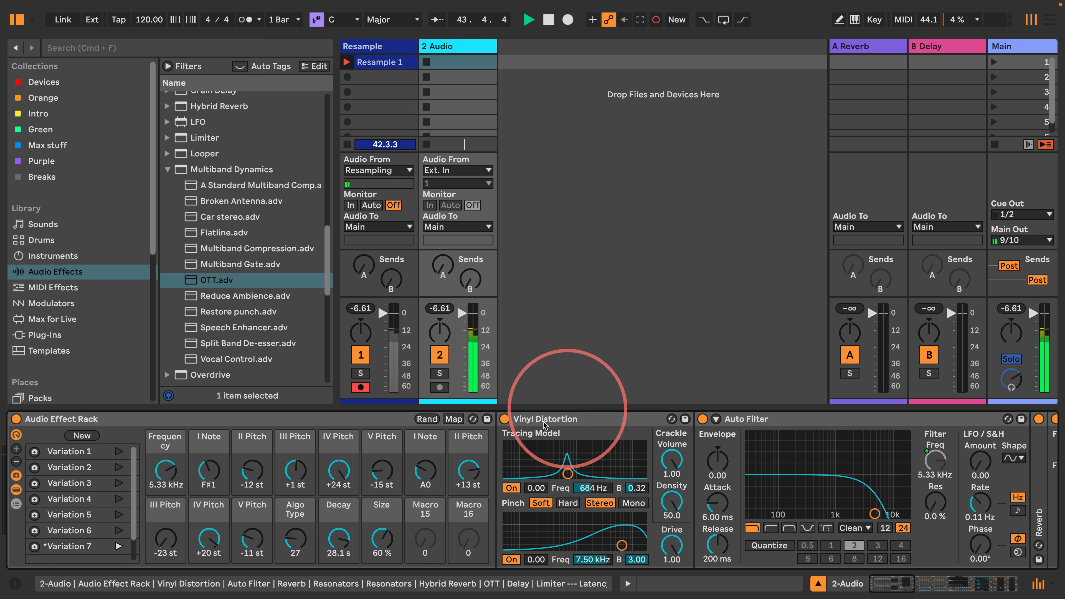
Stop the clip recording on the Resample track after looking over the rack's device chain.
{"action": "left_click_drag", "start_coordinate": [884, 585], "coordinate": [918, 589]}
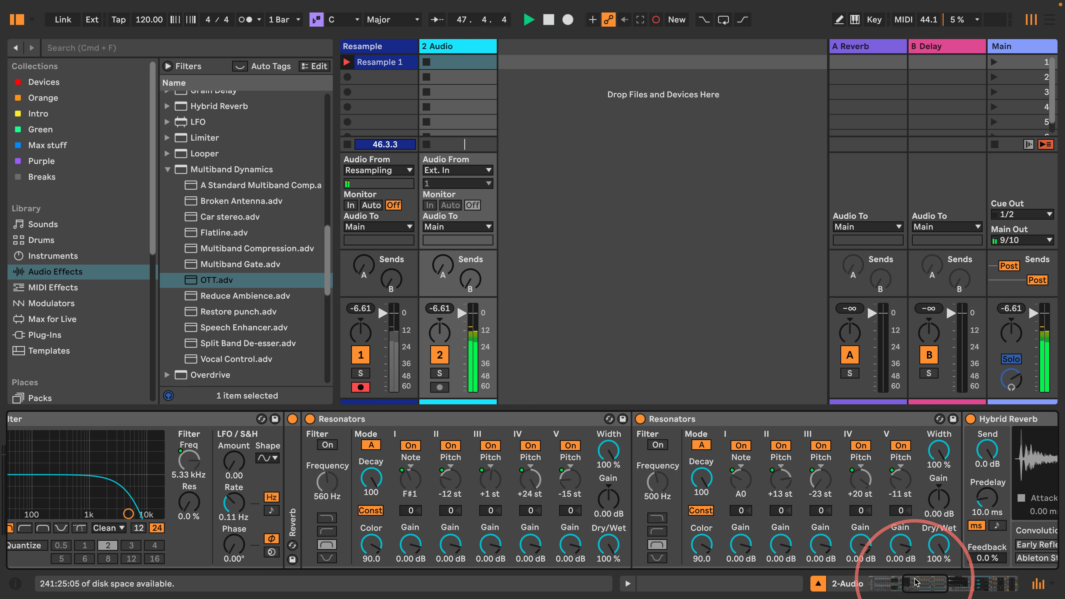
{"action": "left_click_drag", "start_coordinate": [915, 582], "coordinate": [883, 582]}
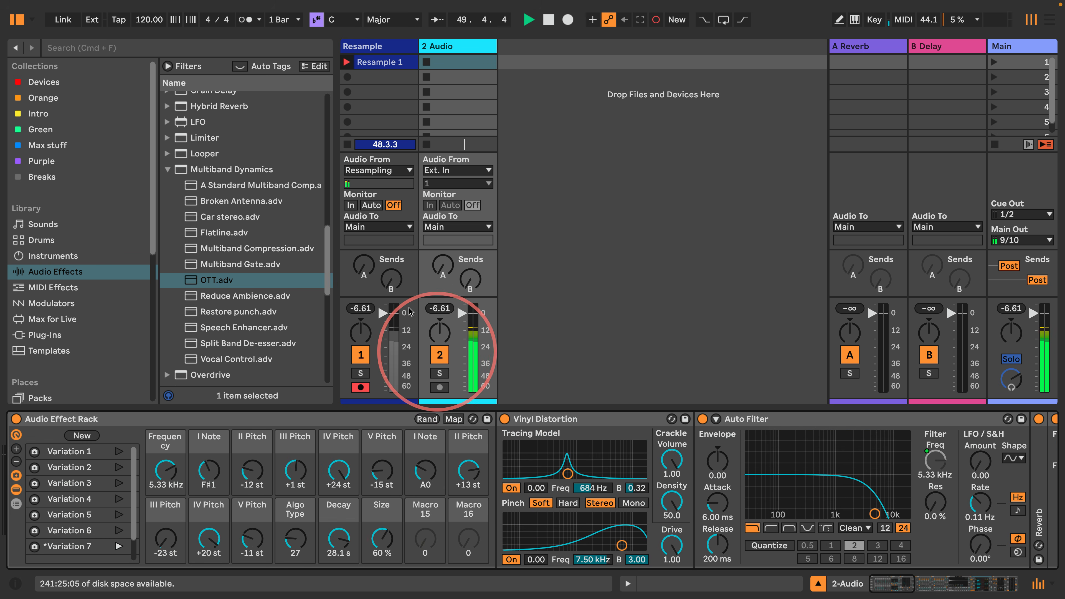
{"action": "left_click", "coordinate": [347, 145]}
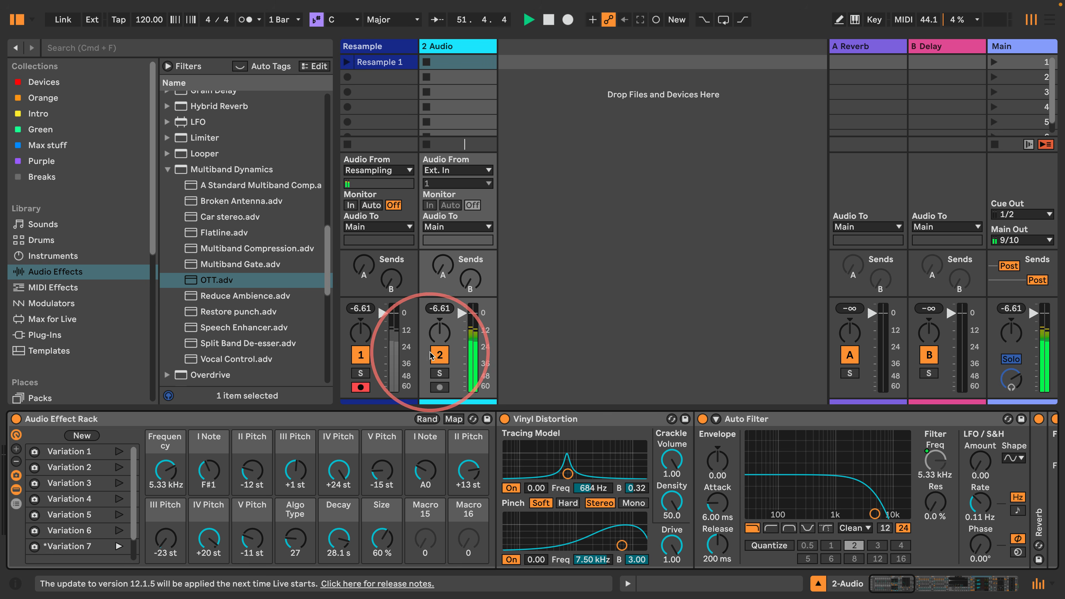
Toggle the 2 Audio track's activator, and bypass and re-enable its Audio Effect Rack for comparison, leaving the rack off.
{"action": "left_click", "coordinate": [439, 355]}
{"action": "left_click", "coordinate": [439, 355]}
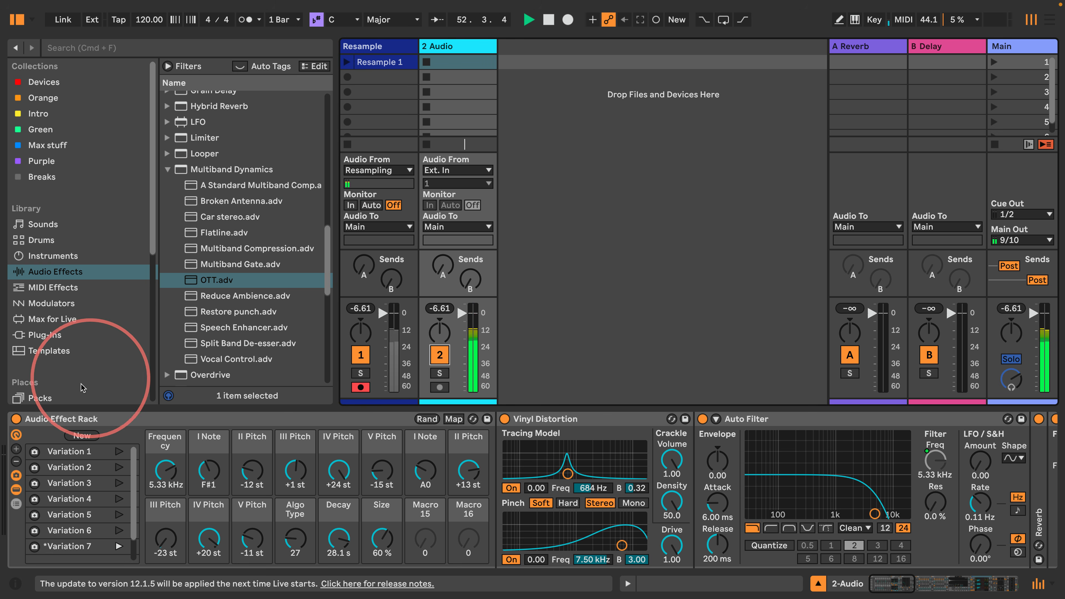
{"action": "left_click", "coordinate": [15, 419]}
{"action": "left_click", "coordinate": [15, 418]}
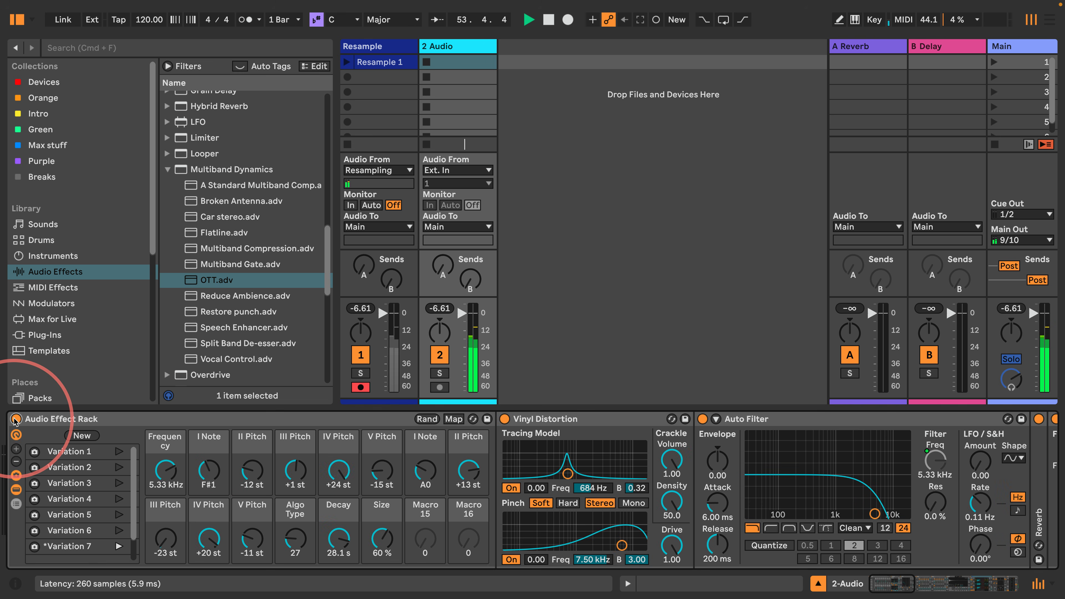
{"action": "left_click", "coordinate": [16, 418]}
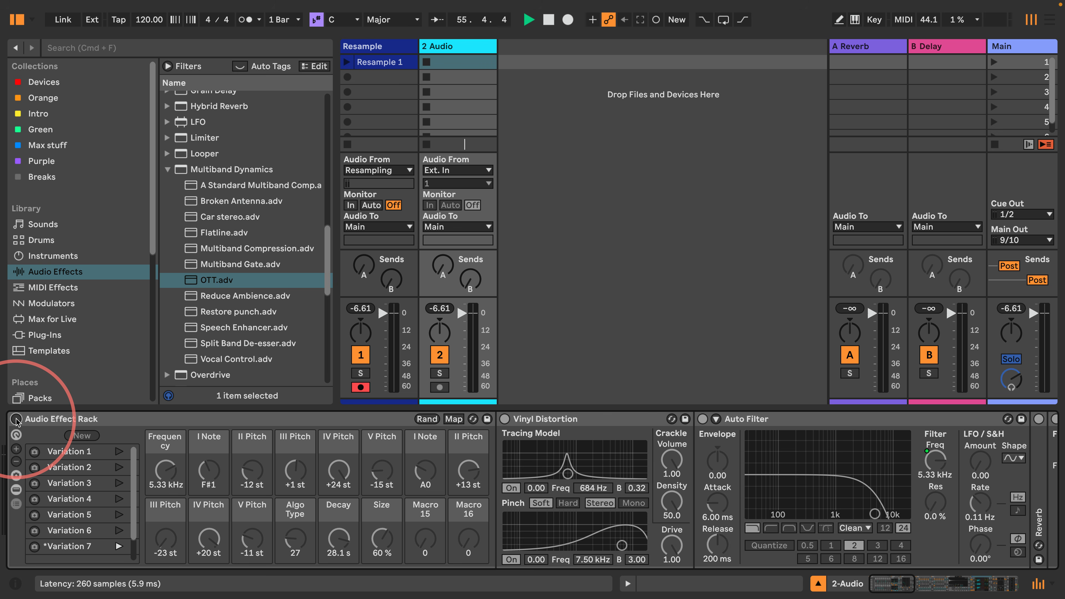
{"action": "left_click", "coordinate": [16, 418]}
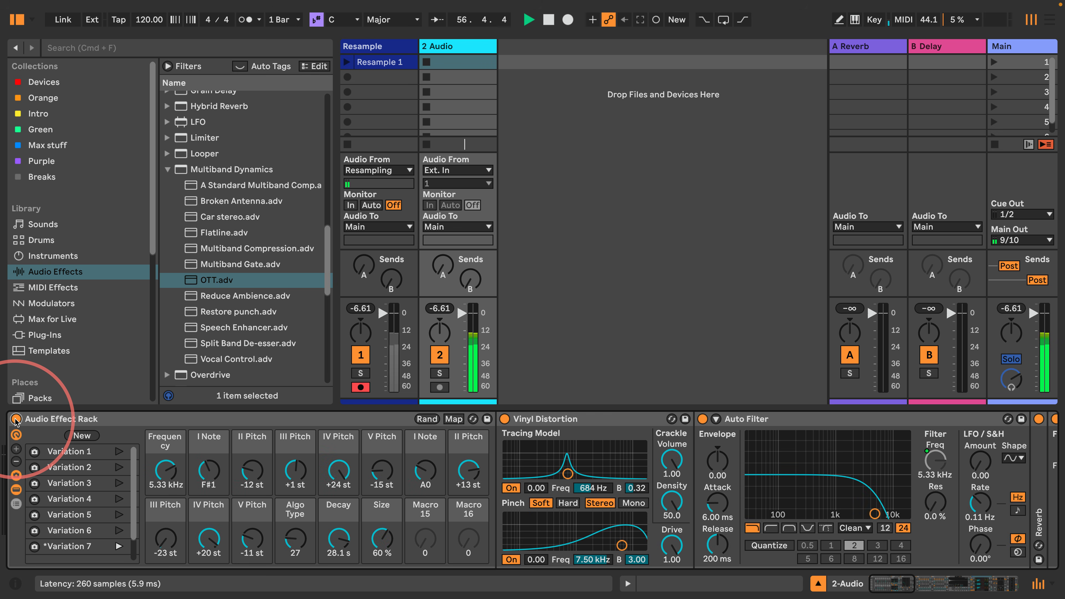
{"action": "left_click", "coordinate": [16, 419]}
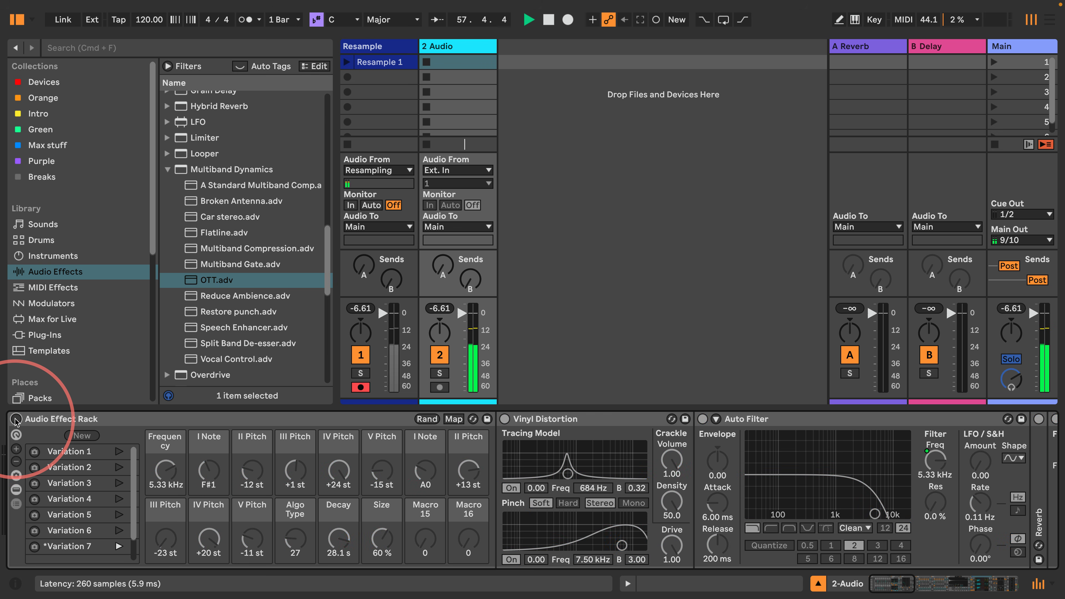
Open the recorded Resample 1 clip and shrink its detail view to uncover the session tracks.
{"action": "double_click", "coordinate": [380, 62]}
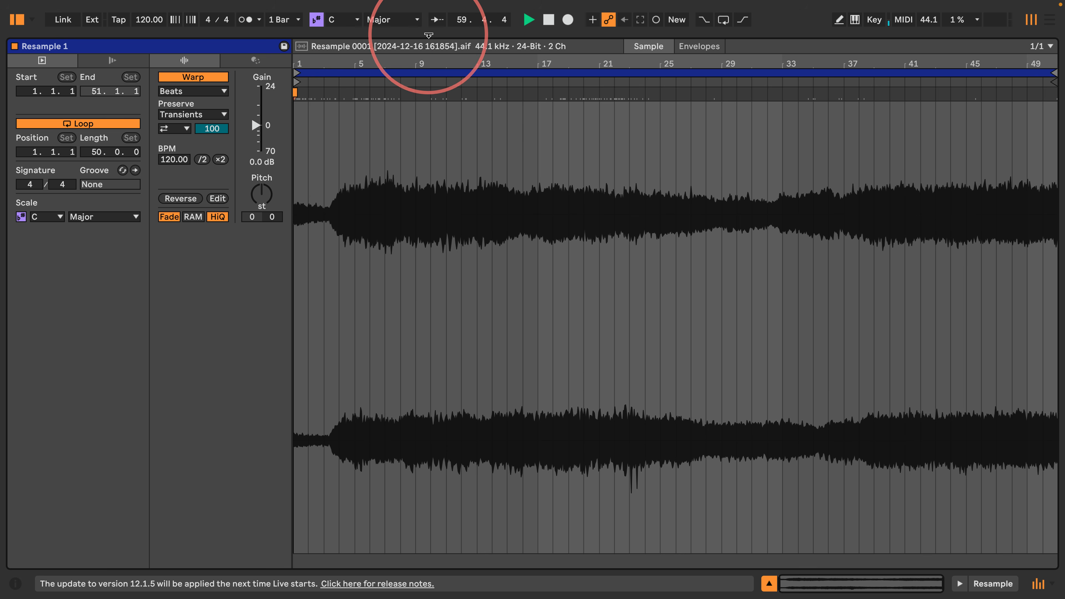
{"action": "left_click_drag", "start_coordinate": [429, 35], "coordinate": [428, 380]}
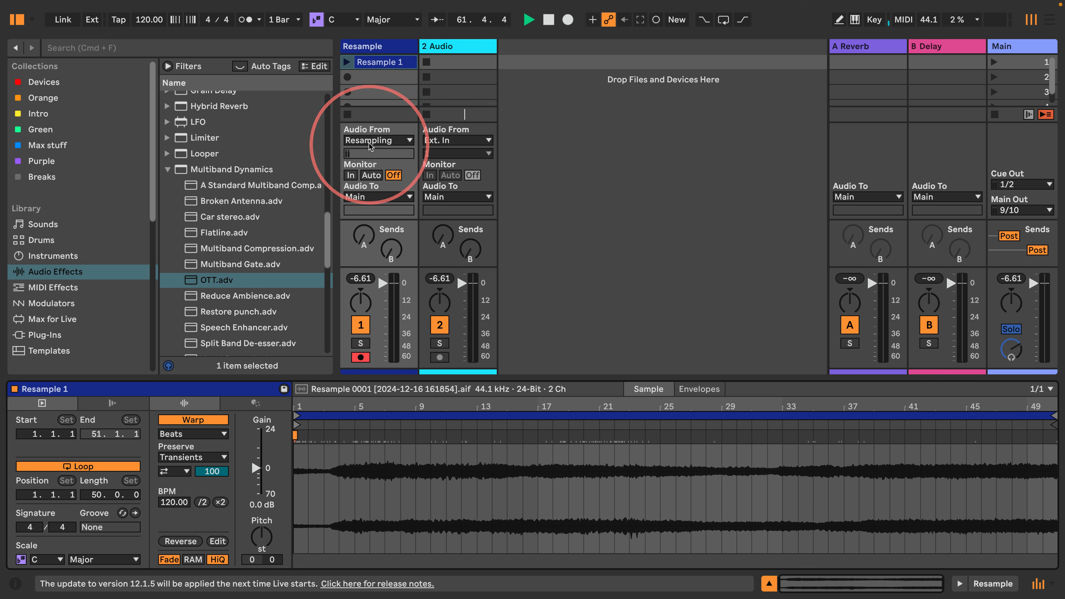
Add a Sampler instrument on a new MIDI track and load the recorded Resample 1 clip as its sample.
{"action": "left_click", "coordinate": [54, 255]}
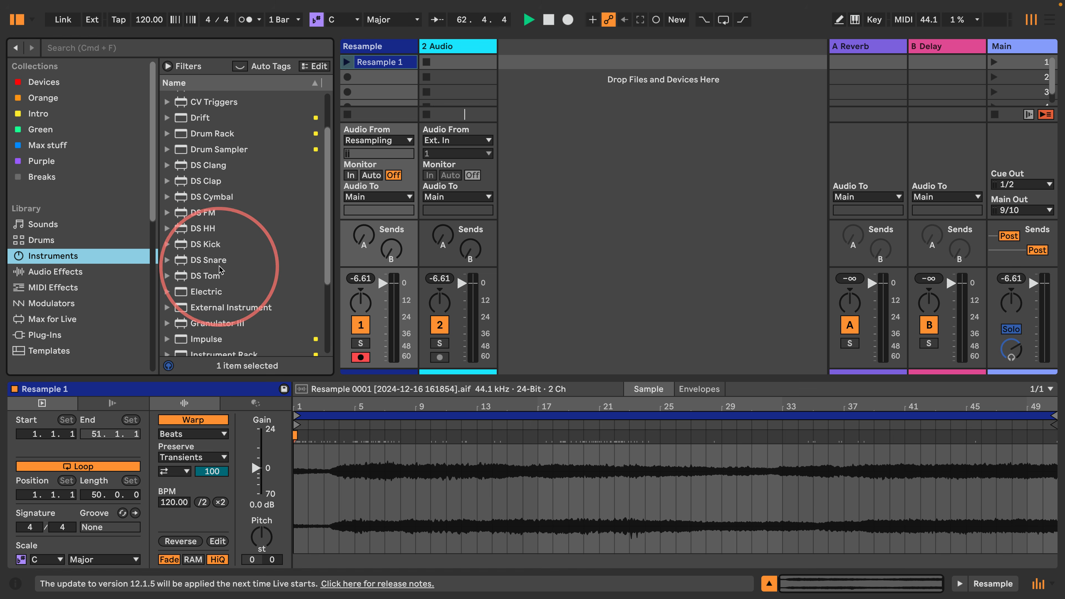
{"action": "scroll", "coordinate": [220, 269], "scroll_direction": "down", "scroll_amount": 4}
{"action": "left_click", "coordinate": [209, 301]}
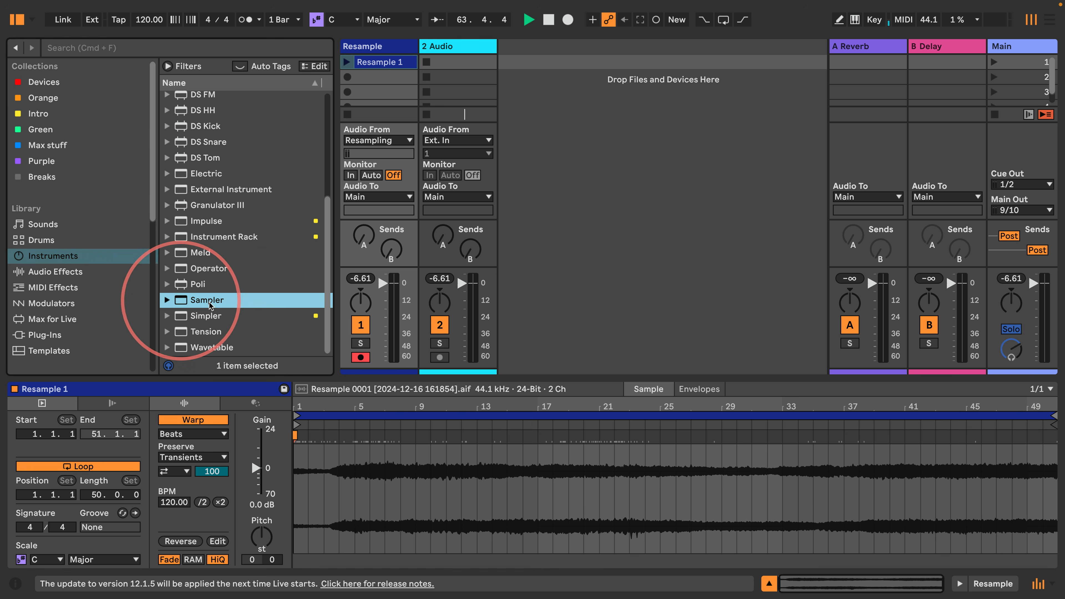
{"action": "left_click_drag", "start_coordinate": [210, 301], "coordinate": [551, 88]}
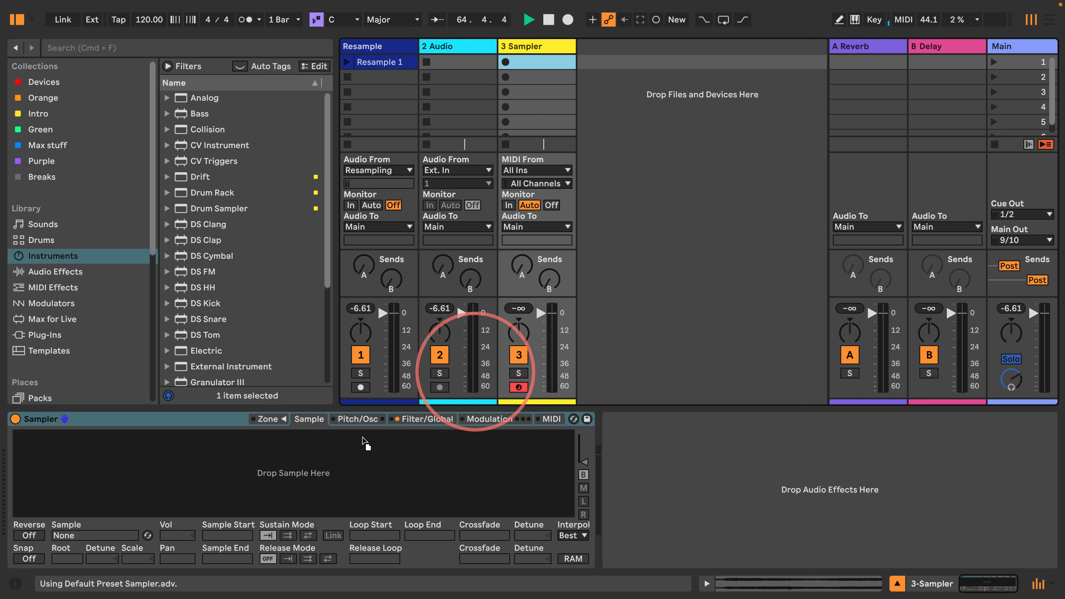
{"action": "left_click_drag", "start_coordinate": [364, 441], "coordinate": [176, 462]}
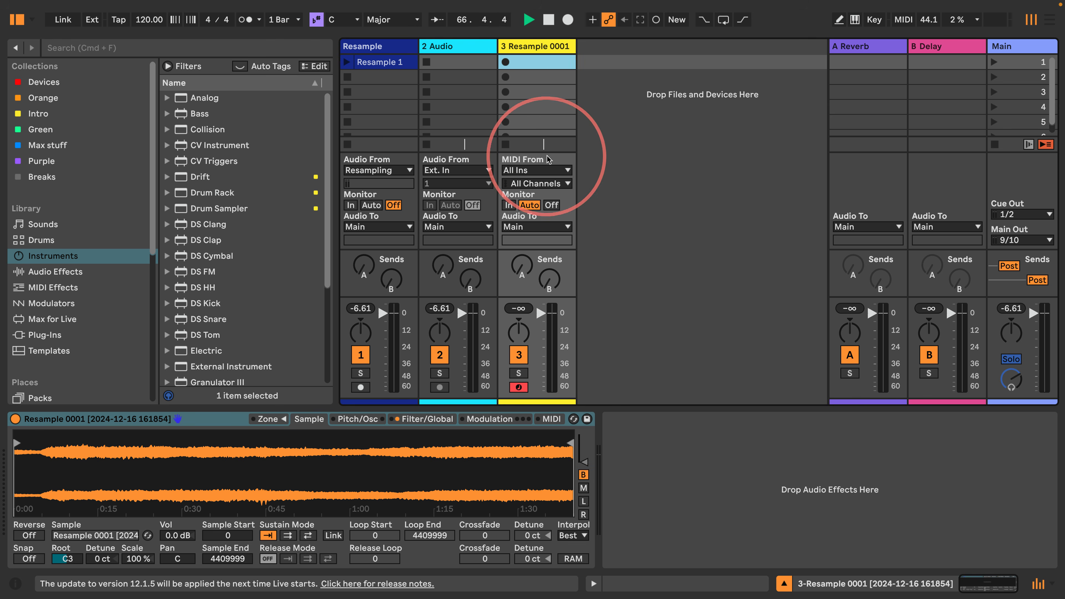
Enable the computer MIDI keyboard and audition a C note in Sampler, shifting the keyboard up one octave in between.
{"action": "left_click", "coordinate": [855, 22]}
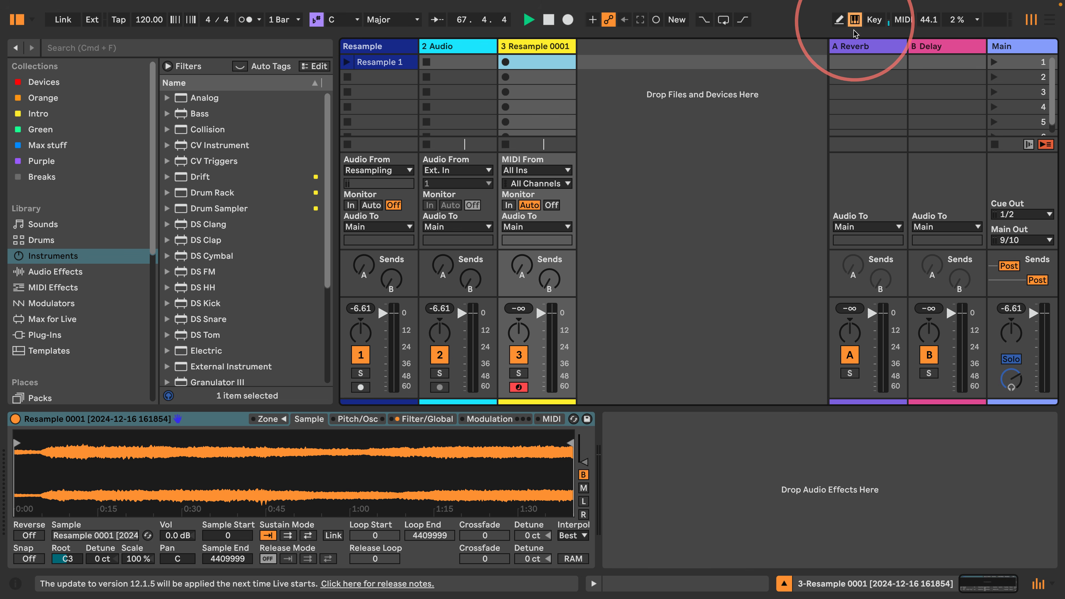
{"action": "key", "text": "a"}
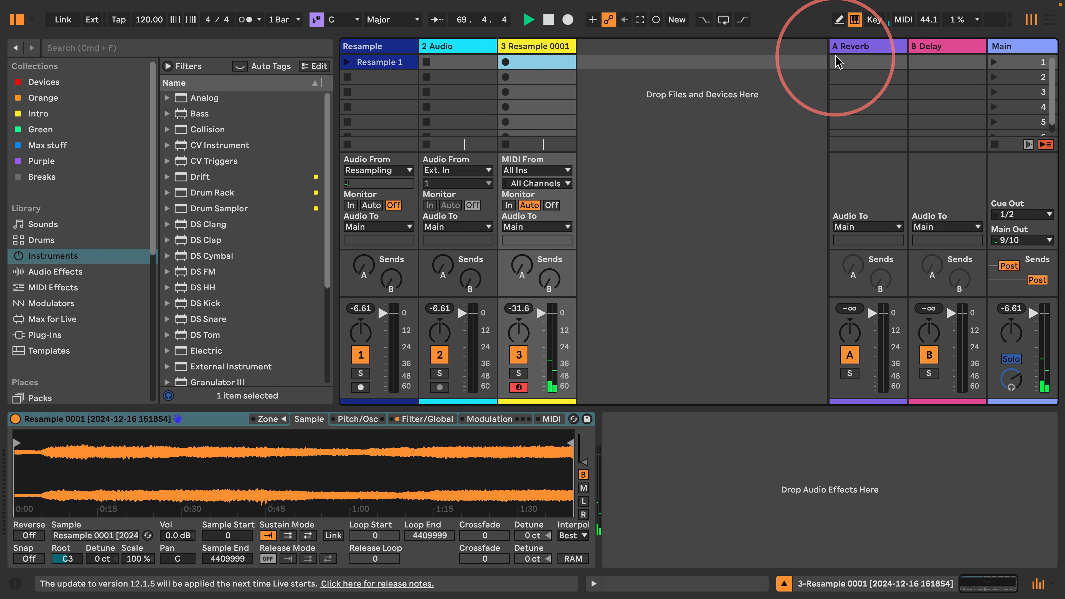
{"action": "key", "text": "x"}
{"action": "key", "text": "a"}
Set Sampler's volume to 0 dB, play a note to check it, and switch off Sampler's filter.
{"action": "left_click", "coordinate": [425, 419]}
{"action": "left_click", "coordinate": [410, 446]}
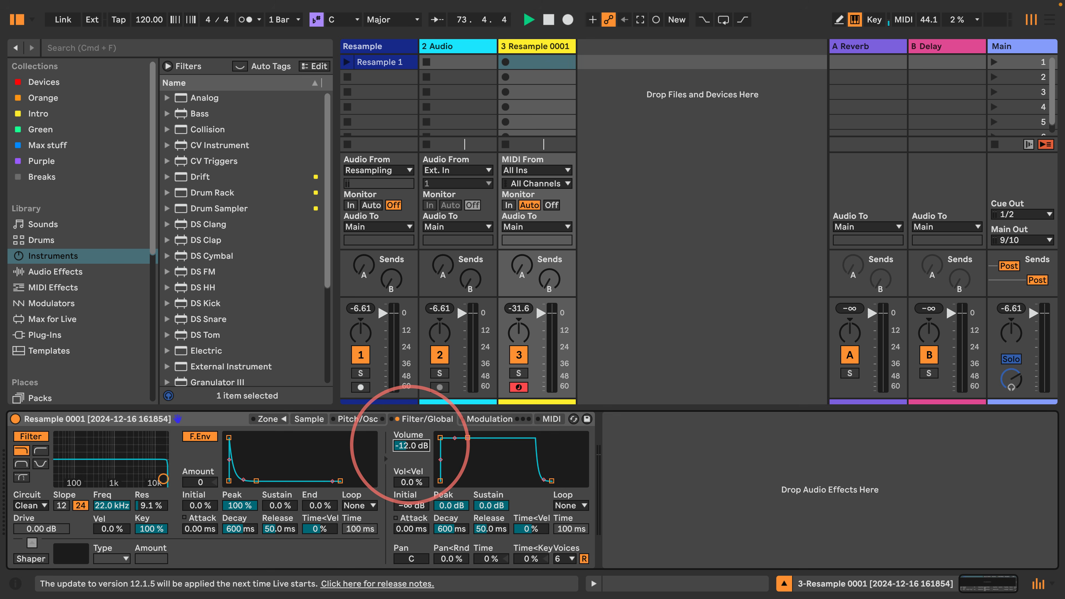
{"action": "type", "text": "0"}
{"action": "key", "text": "Return"}
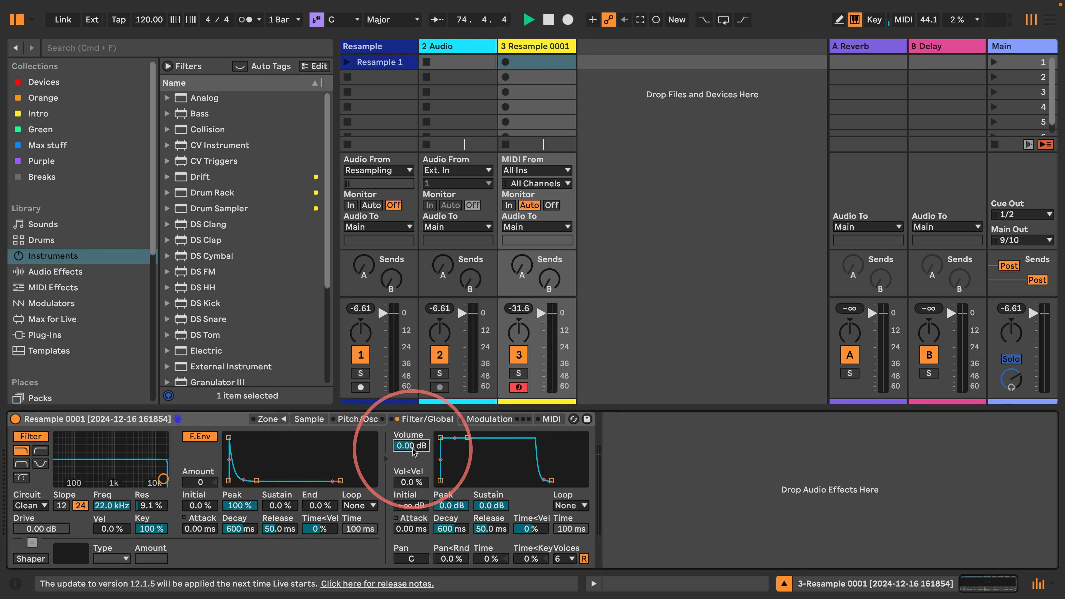
{"action": "key", "text": "a"}
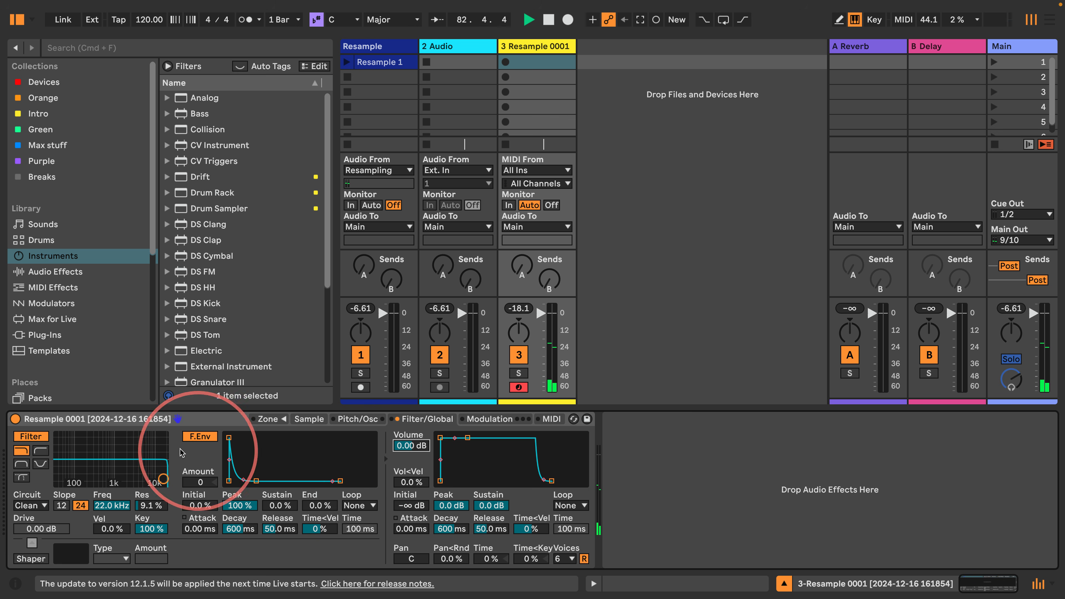
{"action": "left_click", "coordinate": [31, 436]}
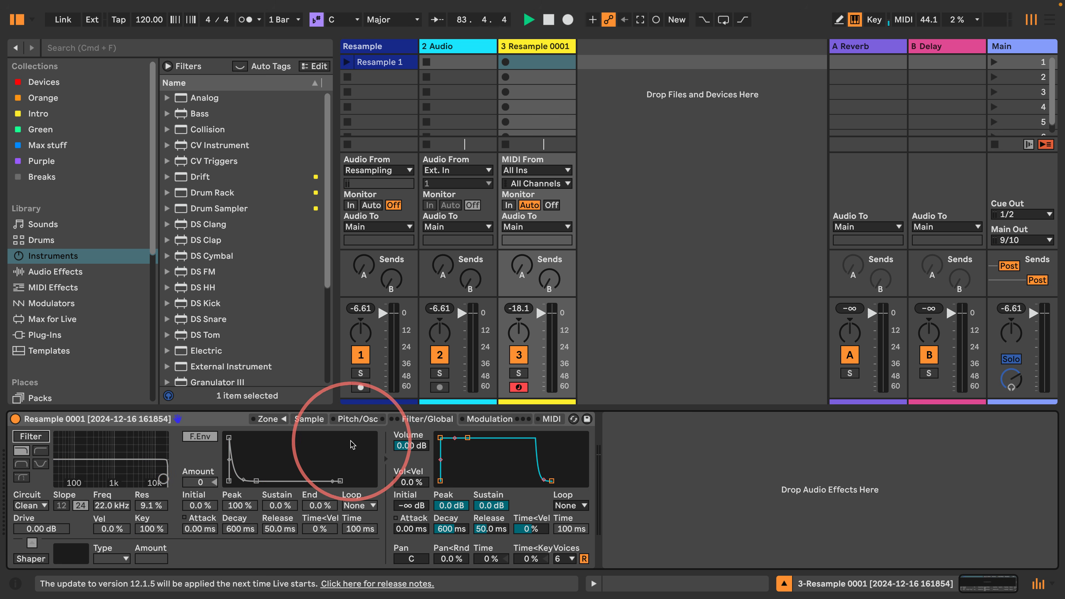
Create a MIDI clip in the Sampler track's first slot and turn off scale mode.
{"action": "double_click", "coordinate": [534, 62]}
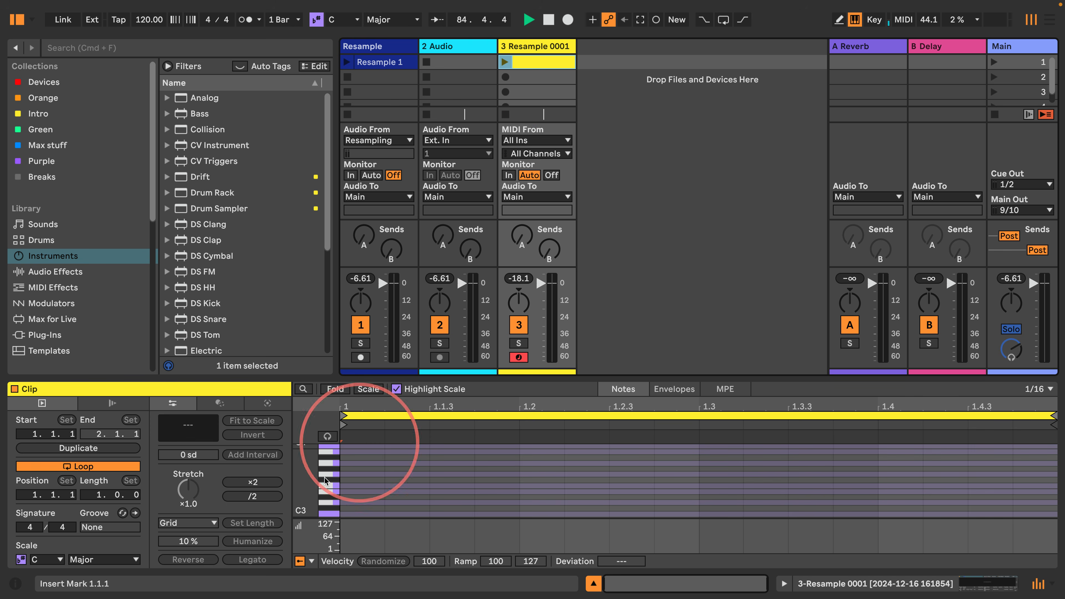
{"action": "left_click_drag", "start_coordinate": [336, 379], "coordinate": [338, 197]}
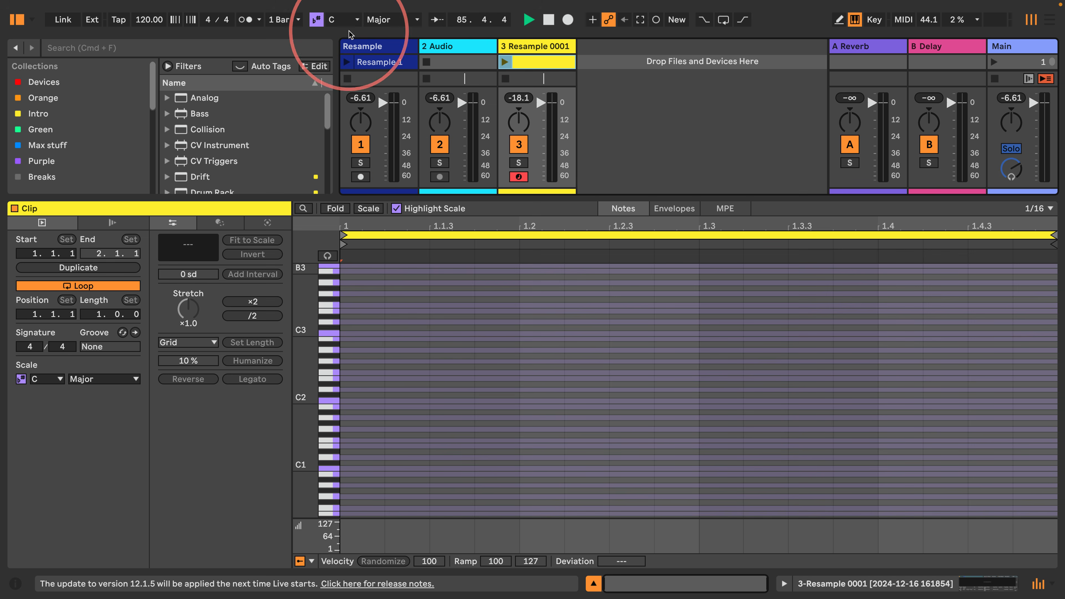
{"action": "left_click", "coordinate": [316, 20]}
{"action": "left_click_drag", "start_coordinate": [301, 392], "coordinate": [302, 409]}
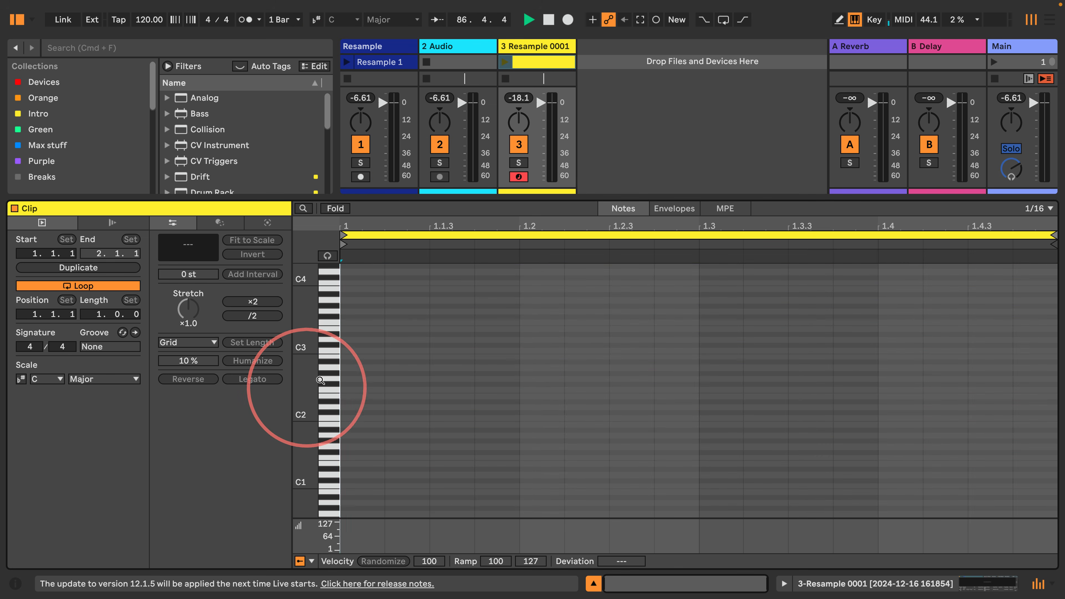
Fill the one-bar clip with consecutive sixteenth notes on C3 and set the song tempo to 90 BPM.
{"action": "double_click", "coordinate": [354, 351]}
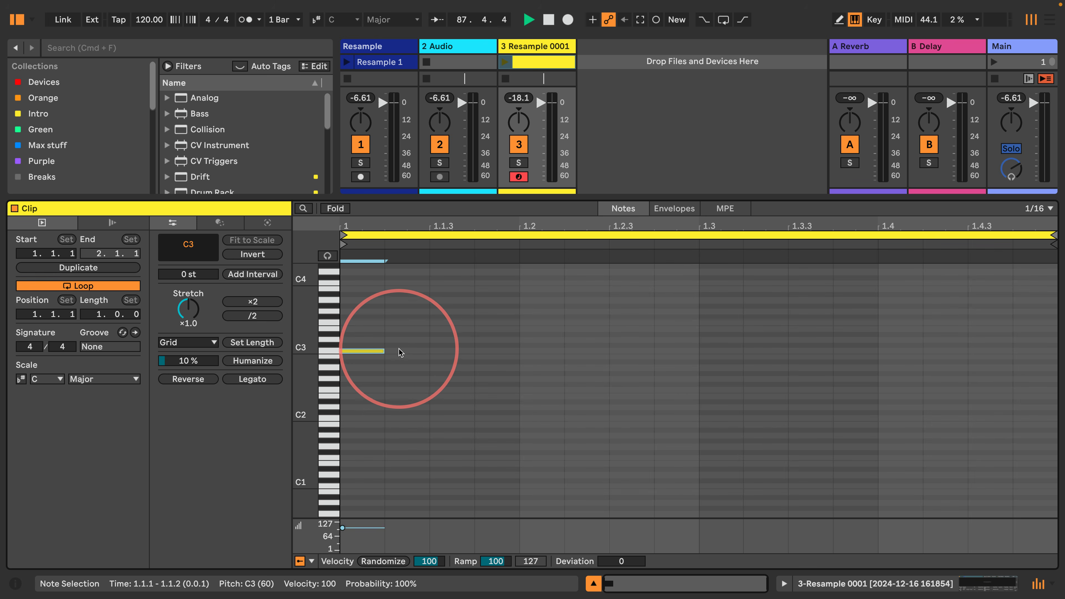
{"action": "left_click_drag", "start_coordinate": [401, 350], "coordinate": [1029, 347]}
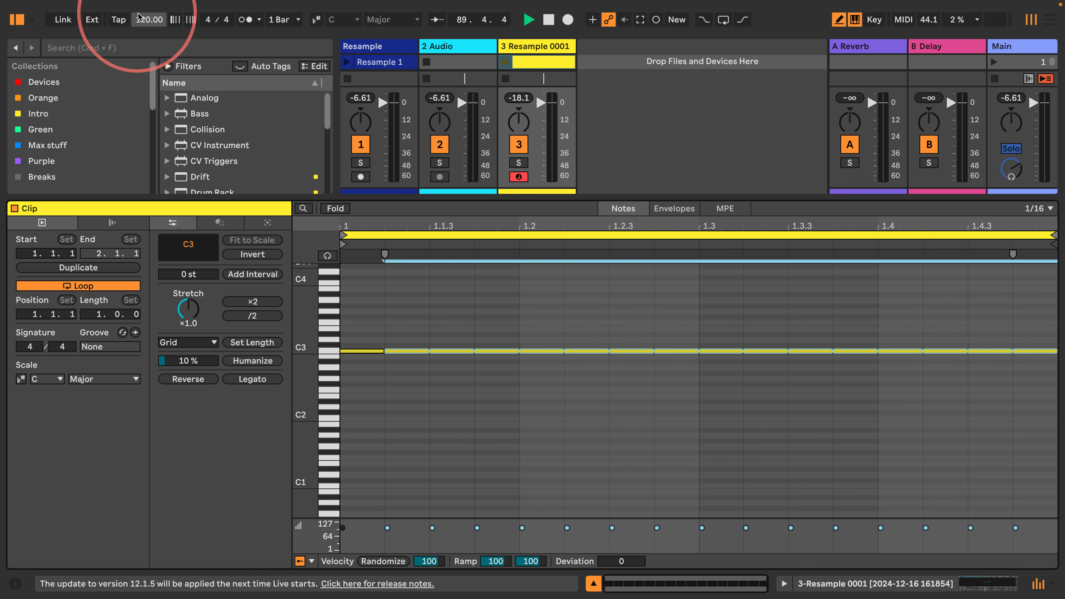
{"action": "left_click", "coordinate": [142, 20]}
{"action": "type", "text": "90"}
{"action": "key", "text": "Return"}
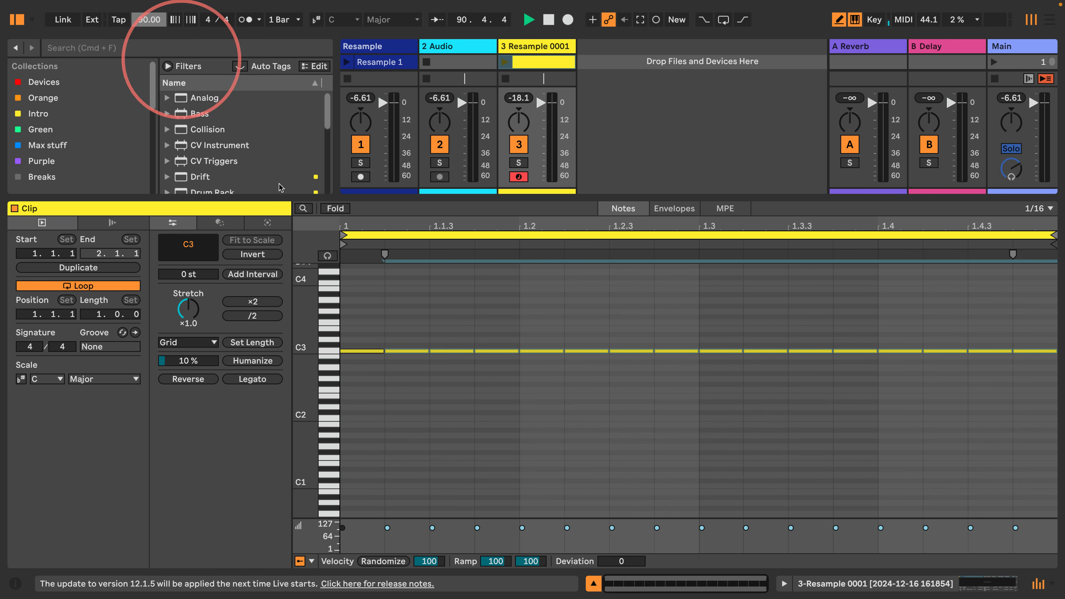
Select all the C3 notes, lower their velocity to 1 and set their velocity deviation to +126.
{"action": "left_click_drag", "start_coordinate": [309, 350], "coordinate": [325, 351]}
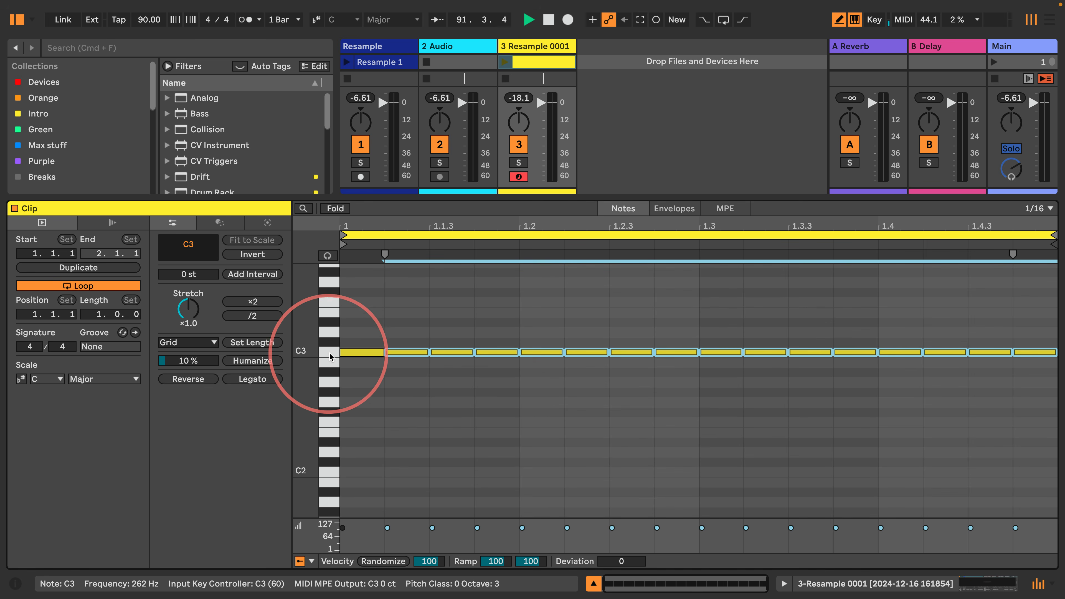
{"action": "left_click", "coordinate": [330, 355]}
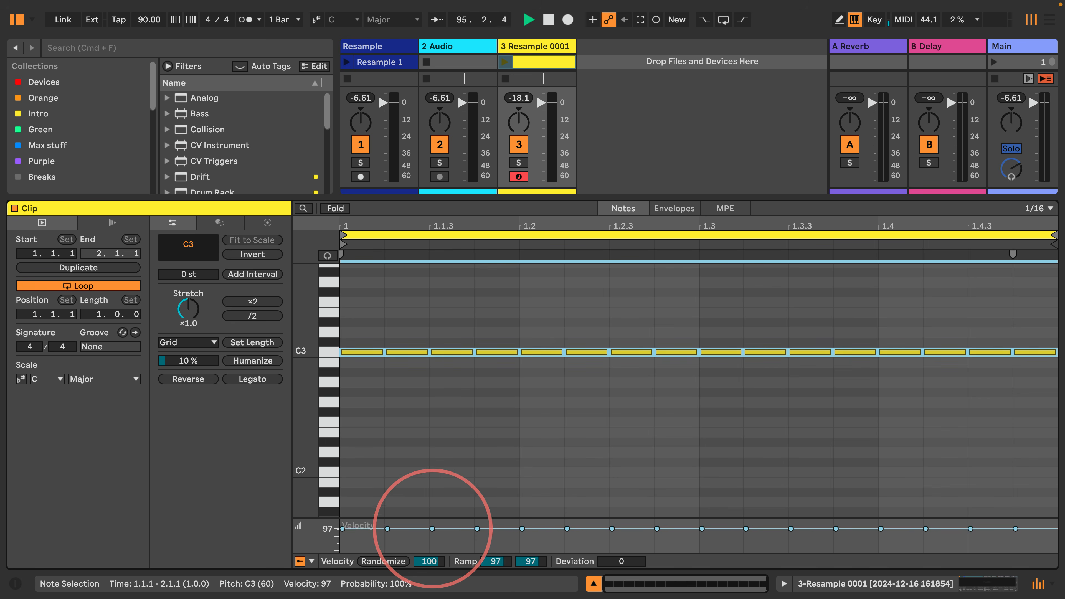
{"action": "left_click_drag", "start_coordinate": [435, 529], "coordinate": [435, 549]}
{"action": "left_click_drag", "start_coordinate": [605, 562], "coordinate": [606, 560]}
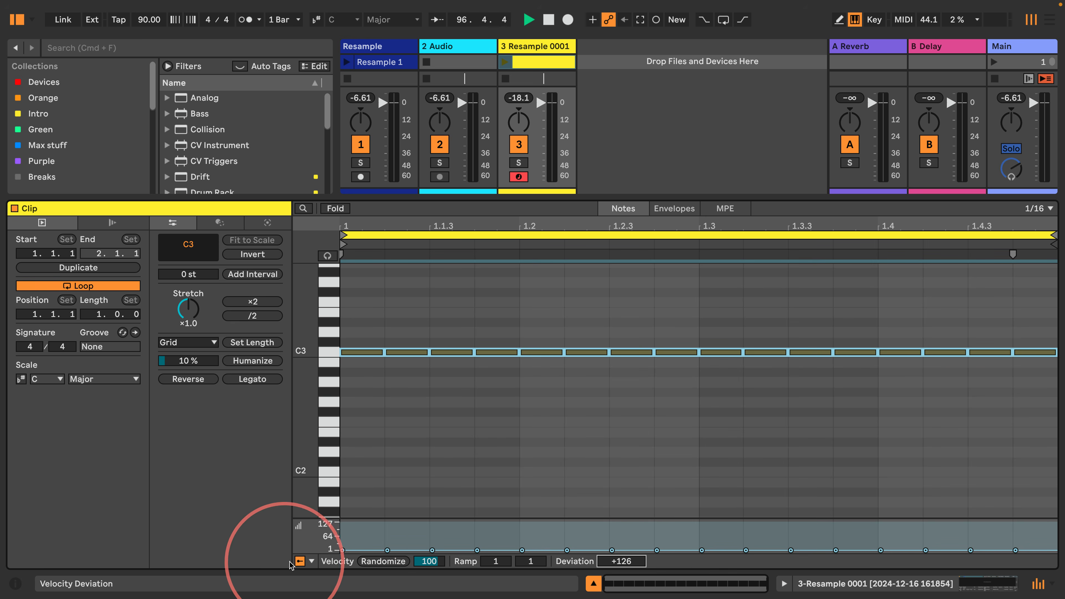
Show and enlarge the Chance lane, and set the probability of every C3 note except the first to 56%.
{"action": "left_click", "coordinate": [311, 560]}
{"action": "left_click", "coordinate": [335, 545]}
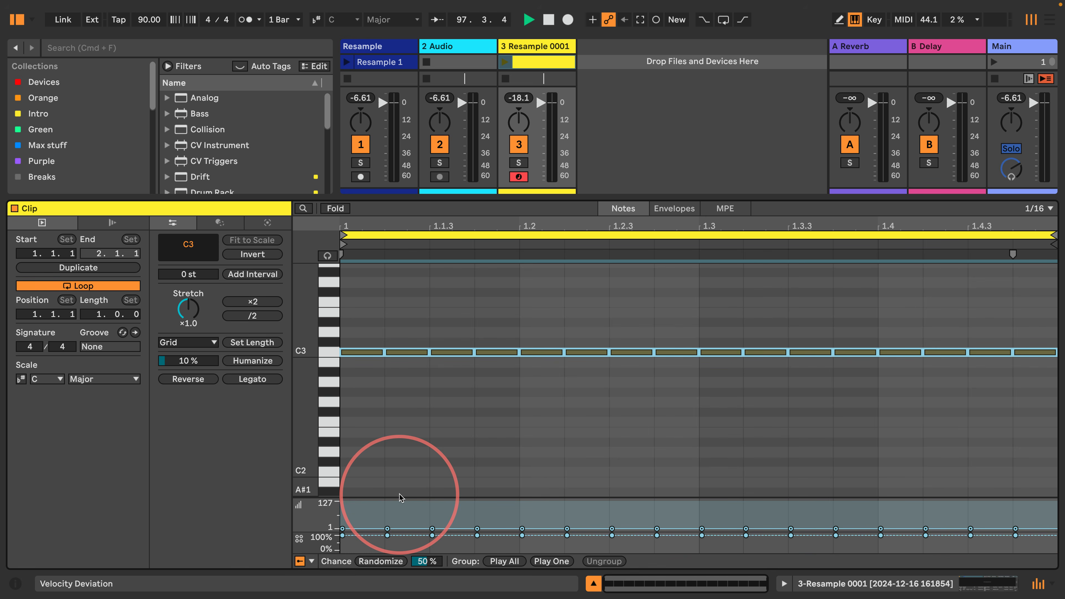
{"action": "left_click_drag", "start_coordinate": [398, 498], "coordinate": [1019, 325]}
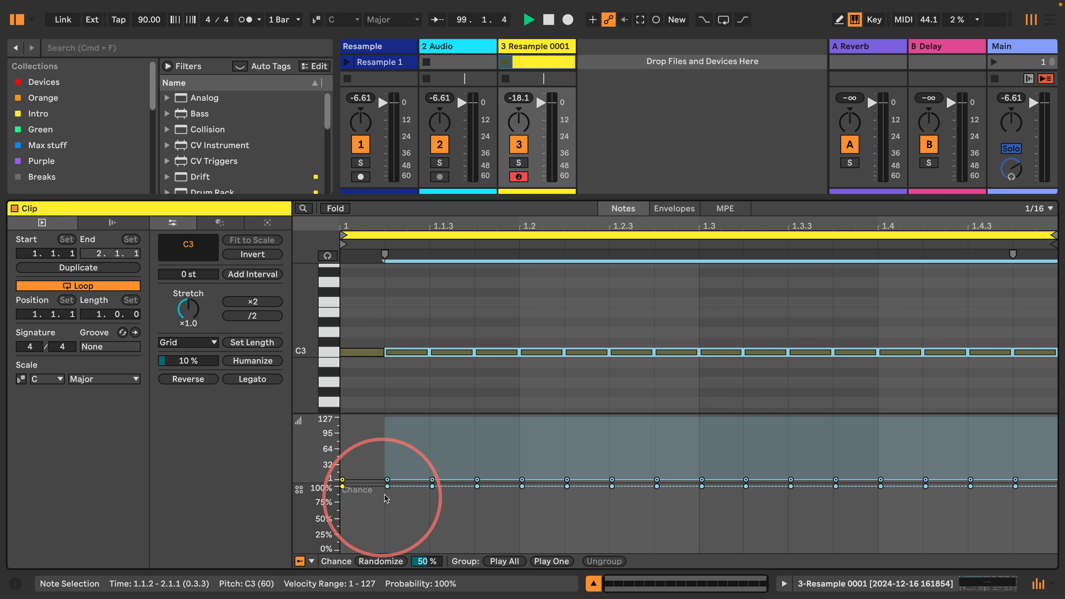
{"action": "left_click_drag", "start_coordinate": [387, 486], "coordinate": [387, 514]}
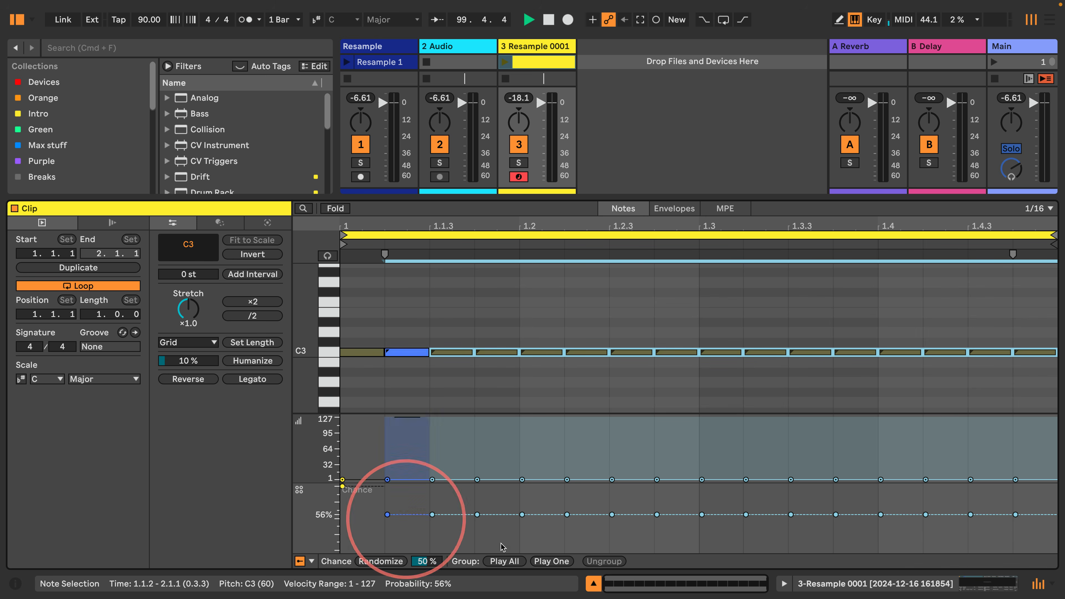
In the Sampler's MIDI modulation settings, route Velocity to Sample Offset with an amount of 100.
{"action": "left_click", "coordinate": [872, 588]}
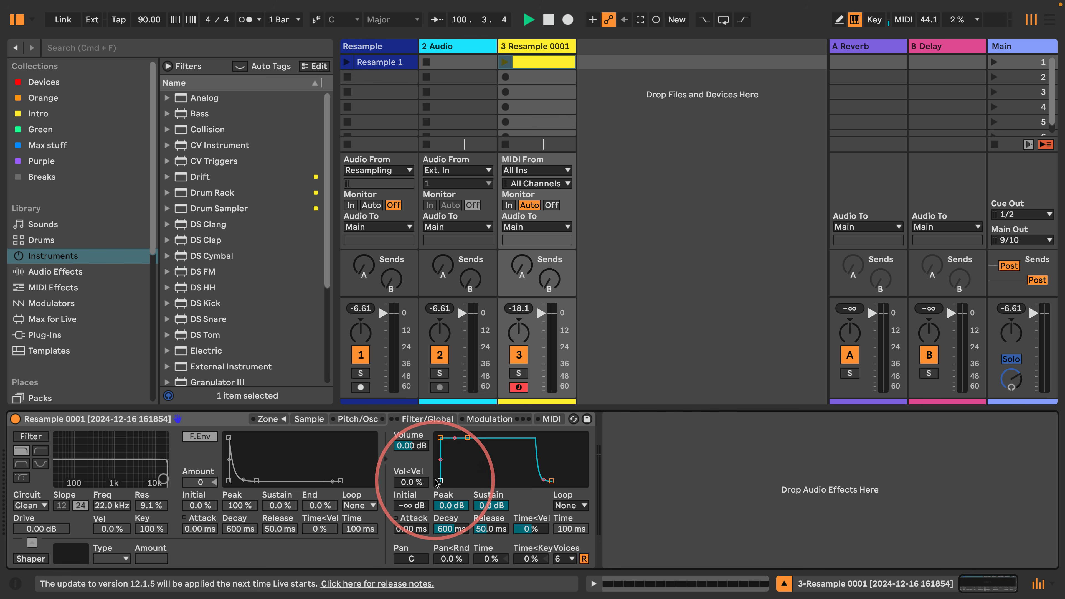
{"action": "left_click", "coordinate": [552, 419]}
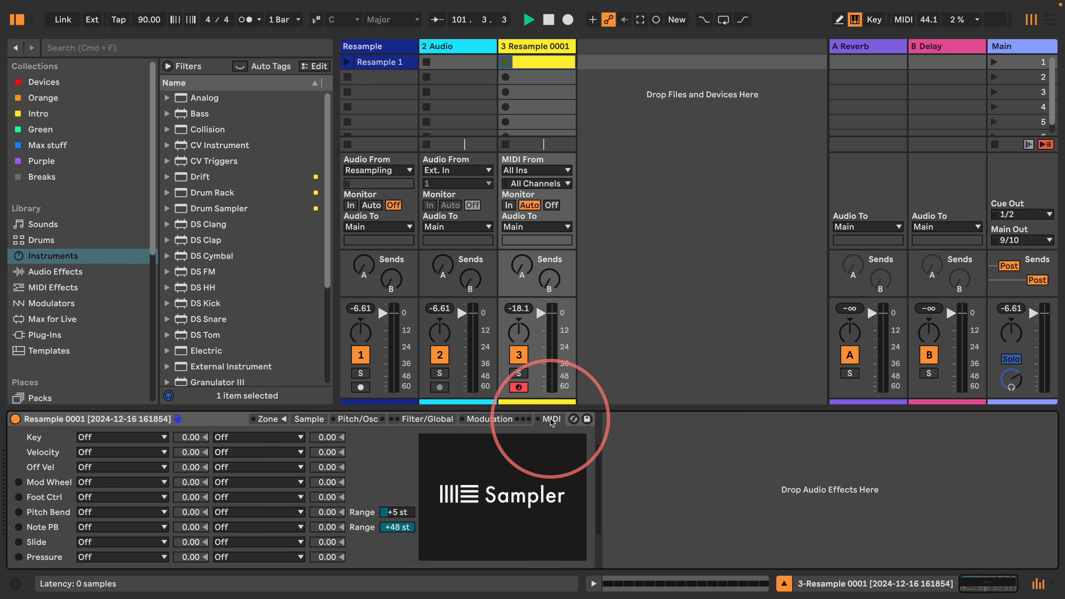
{"action": "left_click", "coordinate": [122, 451]}
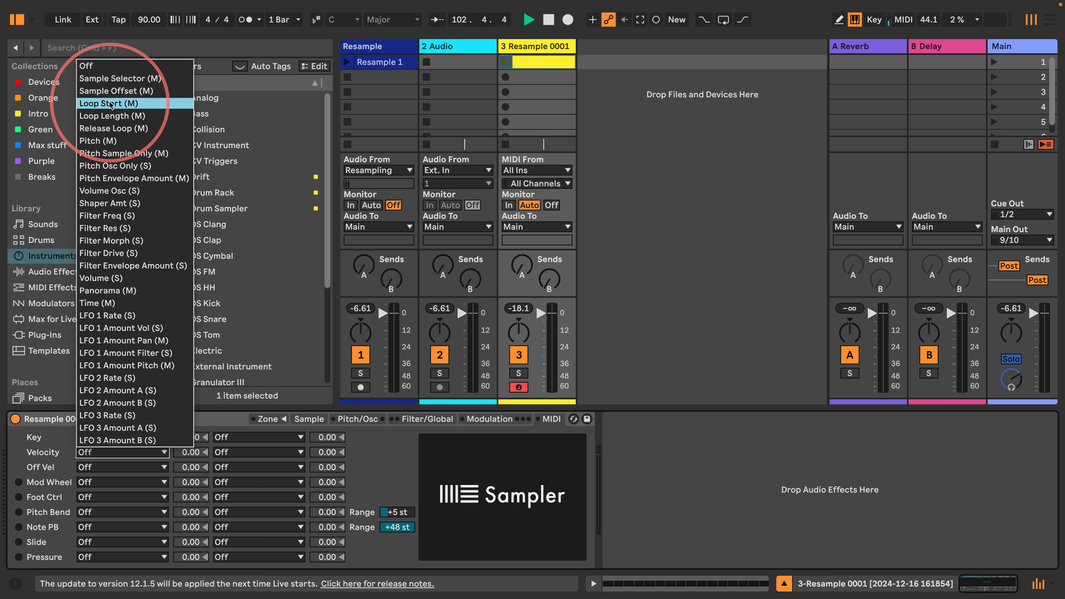
{"action": "left_click", "coordinate": [129, 91]}
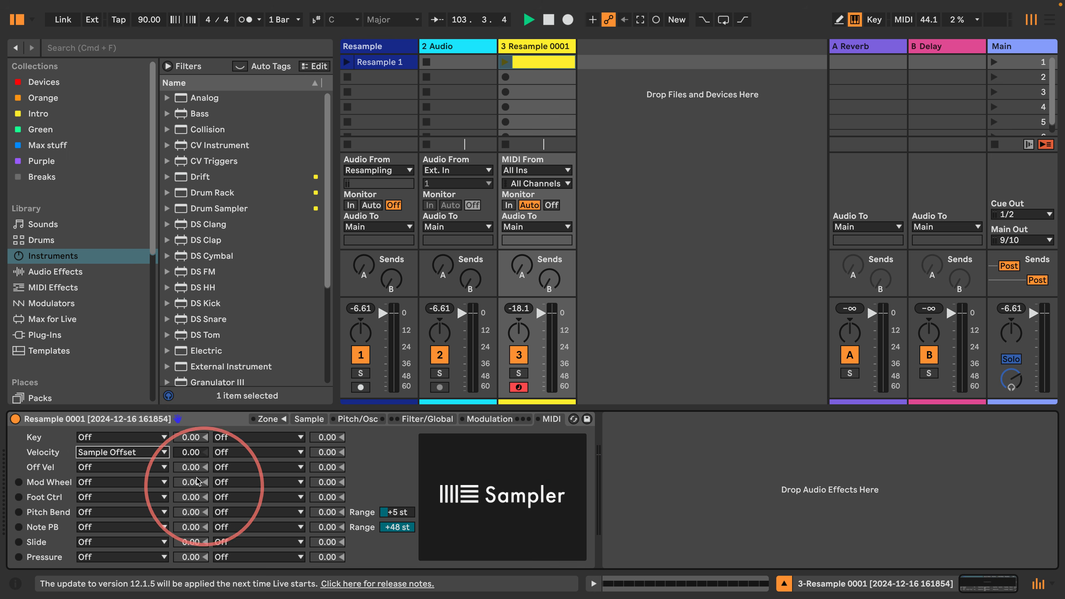
{"action": "mouse_move", "coordinate": [192, 452]}
{"action": "left_mouse_down"}
{"action": "mouse_move", "coordinate": [202, 416]}
{"action": "mouse_move", "coordinate": [191, 452]}
{"action": "left_mouse_up"}
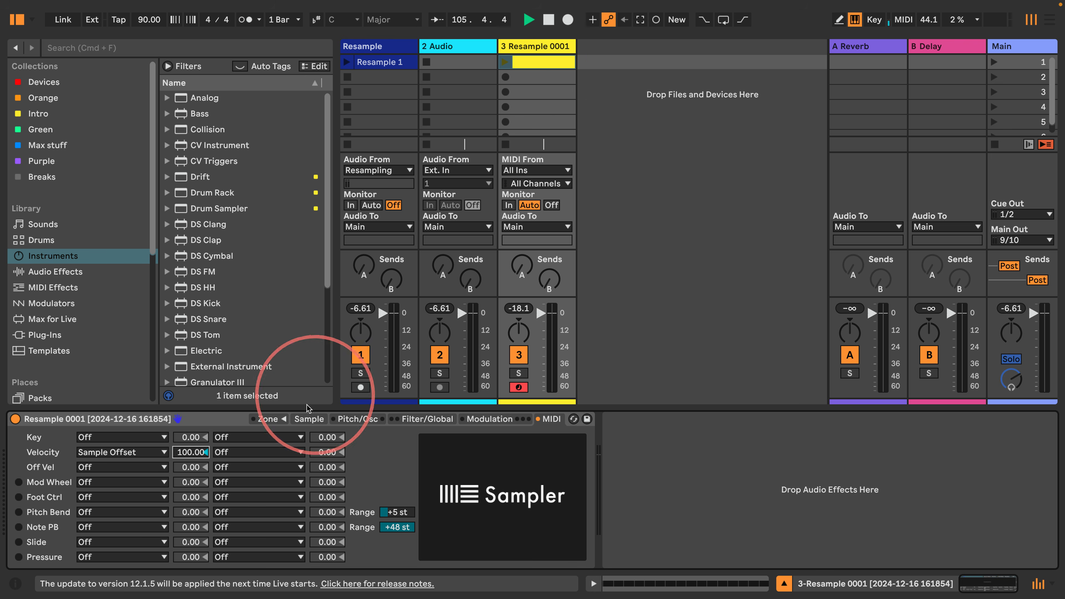
Audition the MIDI clip while viewing the sample waveform, and stop playback with the Filter/Global settings shown.
{"action": "left_click", "coordinate": [307, 419]}
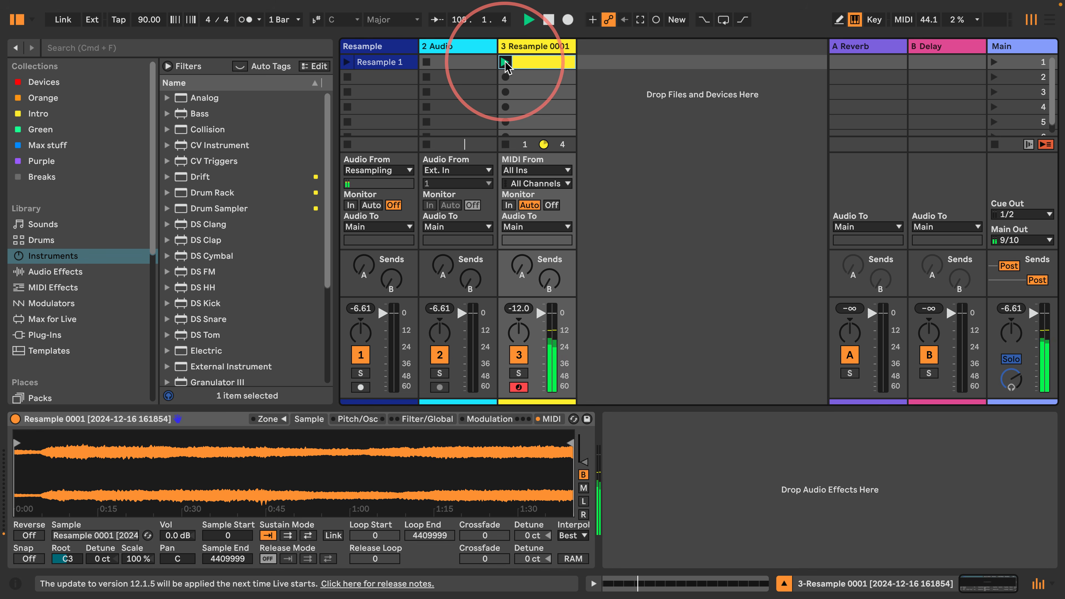
{"action": "left_click", "coordinate": [649, 379]}
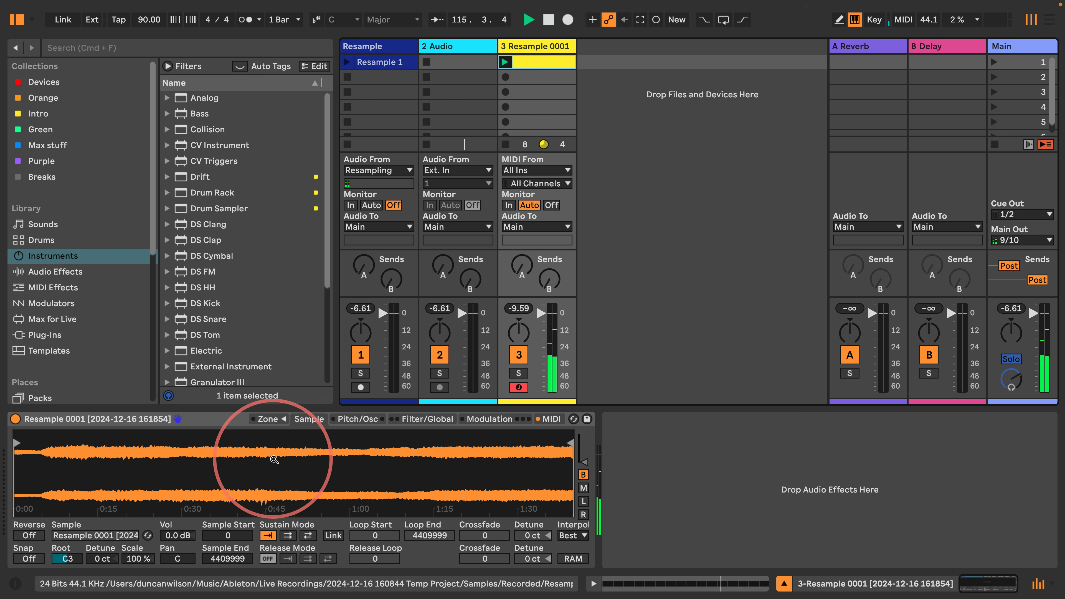
{"action": "left_click", "coordinate": [420, 419]}
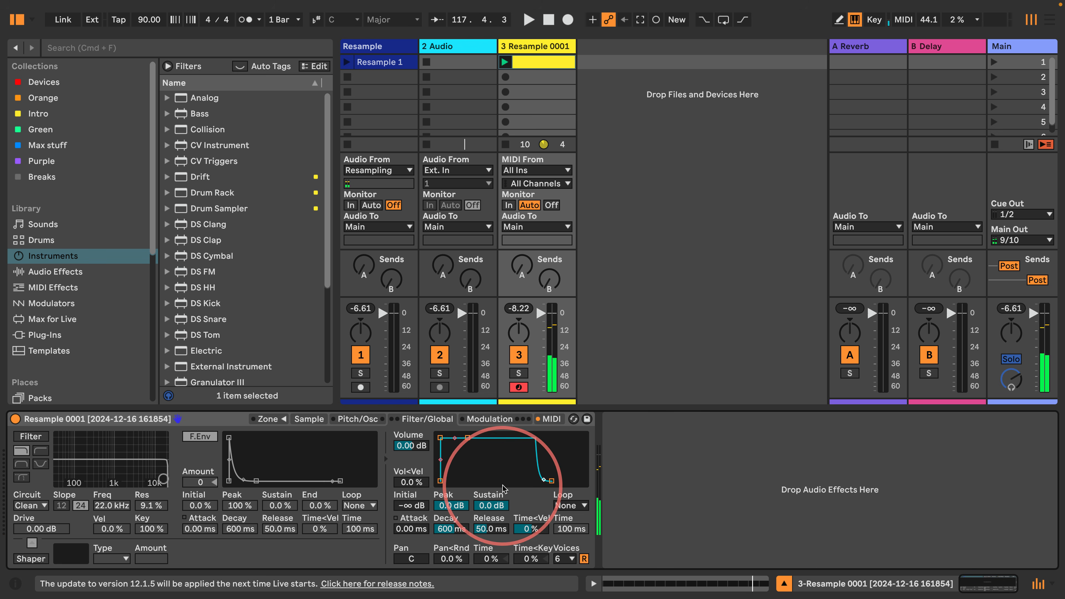
{"action": "key", "text": "space"}
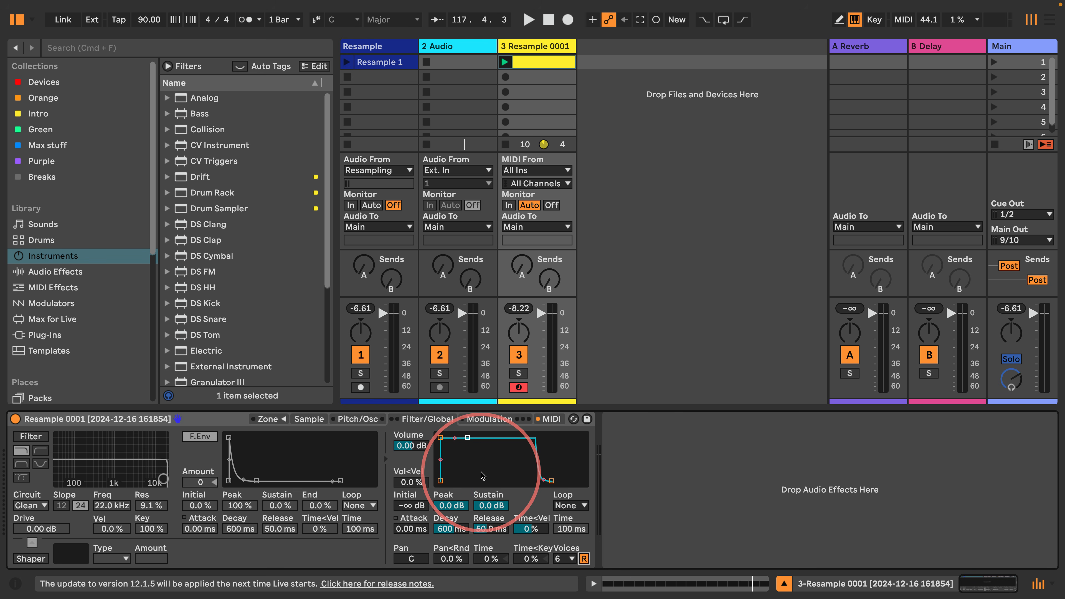
Turn off voice retrigger, set the volume envelope's release to 9.06 s, sustain to -18 dB and decay to 317 ms, and resume playback.
{"action": "left_click", "coordinate": [584, 559]}
{"action": "left_click_drag", "start_coordinate": [490, 528], "coordinate": [490, 482]}
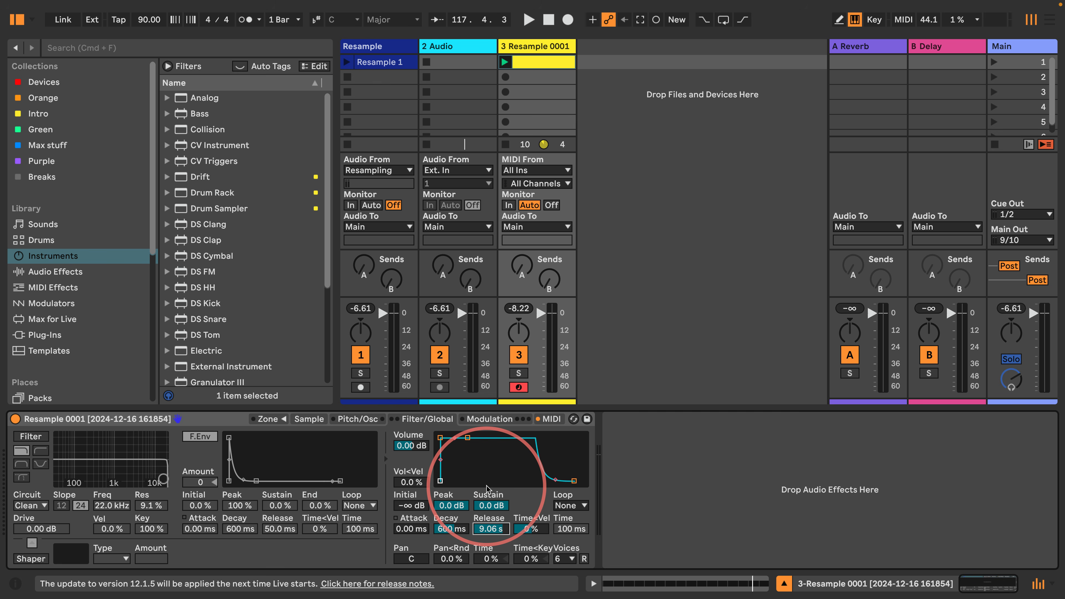
{"action": "left_click_drag", "start_coordinate": [490, 506], "coordinate": [488, 502]}
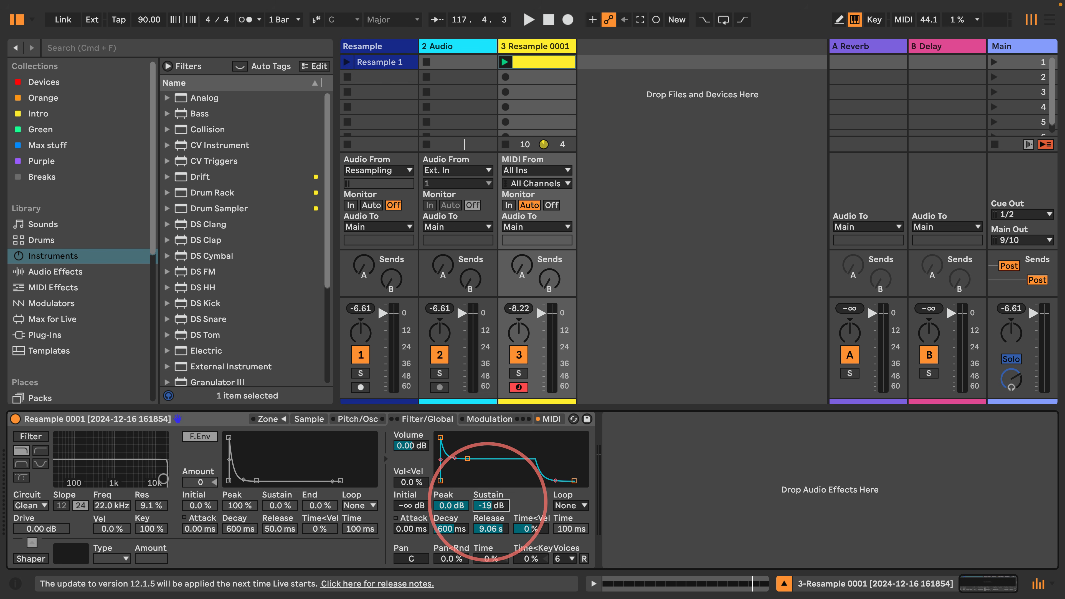
{"action": "left_click", "coordinate": [452, 529]}
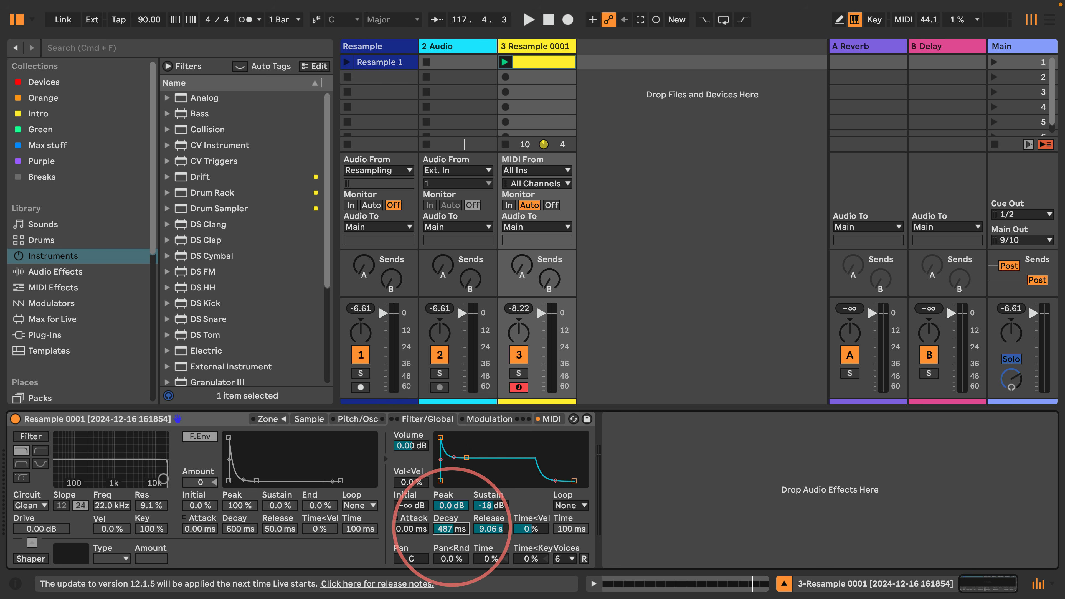
{"action": "left_click_drag", "start_coordinate": [451, 529], "coordinate": [452, 523]}
{"action": "key", "text": "space"}
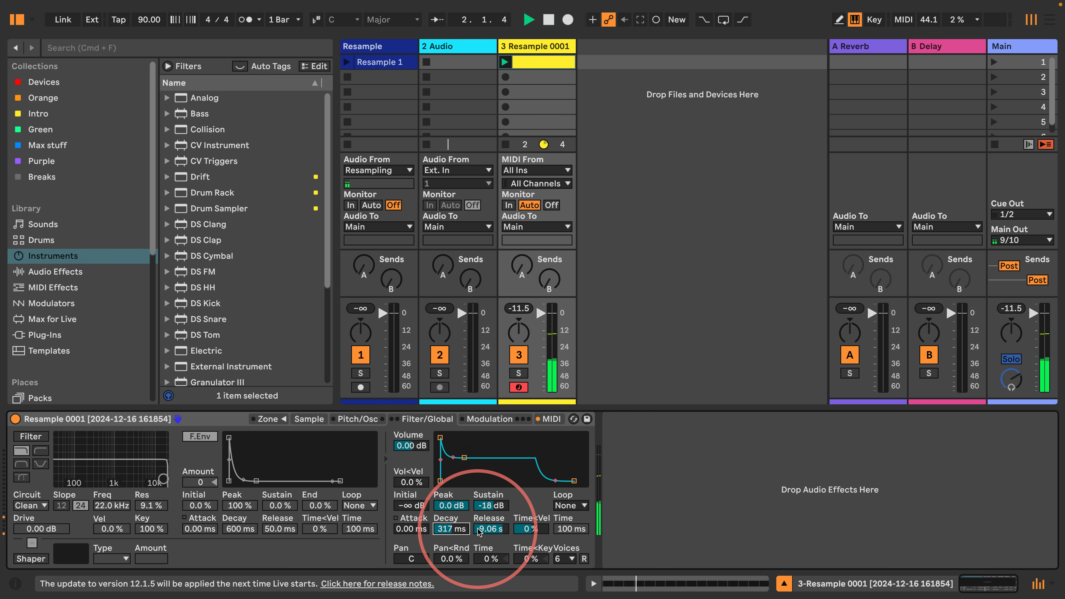
While the clip plays, set the volume envelope's release to 27.7 s and its decay to 95.2 ms.
{"action": "left_click_drag", "start_coordinate": [479, 530], "coordinate": [479, 518]}
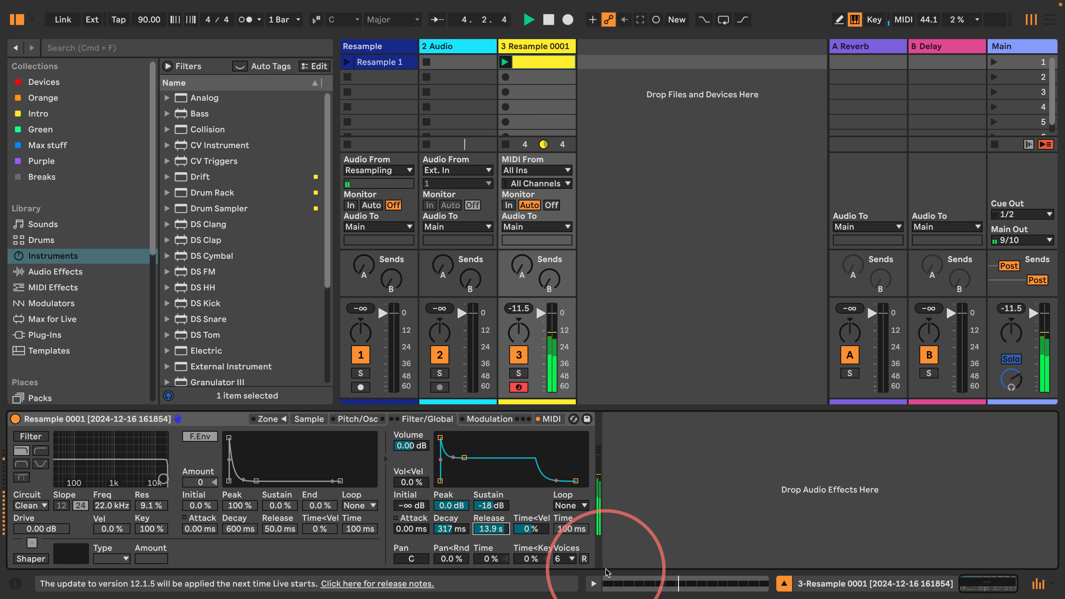
{"action": "left_click", "coordinate": [583, 559]}
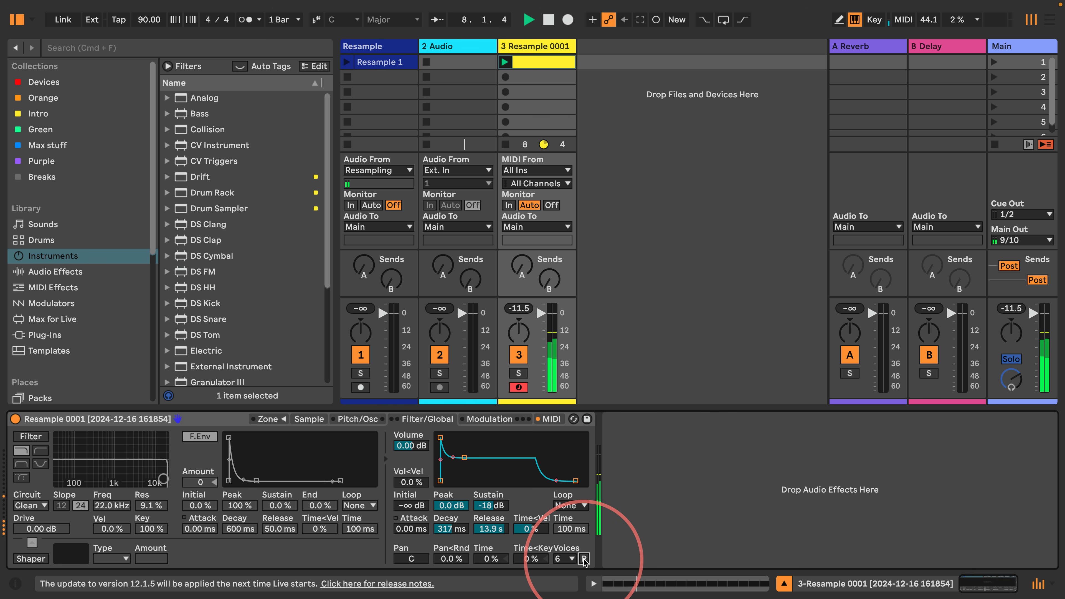
{"action": "mouse_move", "coordinate": [450, 528]}
{"action": "left_mouse_down"}
{"action": "mouse_move", "coordinate": [449, 542]}
{"action": "mouse_move", "coordinate": [493, 527]}
{"action": "mouse_move", "coordinate": [449, 533]}
{"action": "left_mouse_up"}
{"action": "left_click_drag", "start_coordinate": [486, 503], "coordinate": [458, 532]}
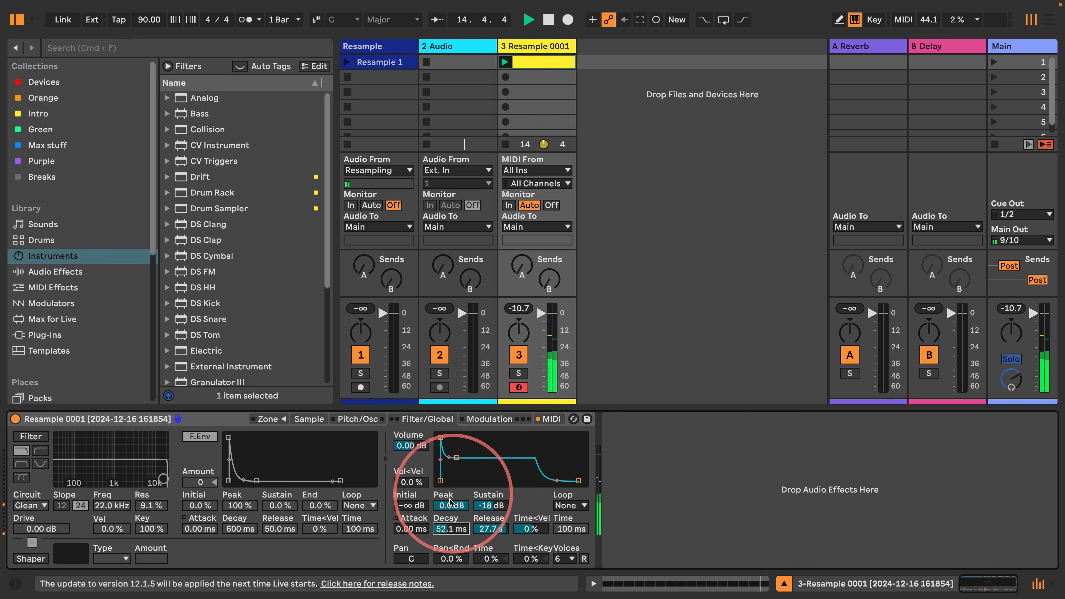
{"action": "left_click_drag", "start_coordinate": [450, 529], "coordinate": [450, 525]}
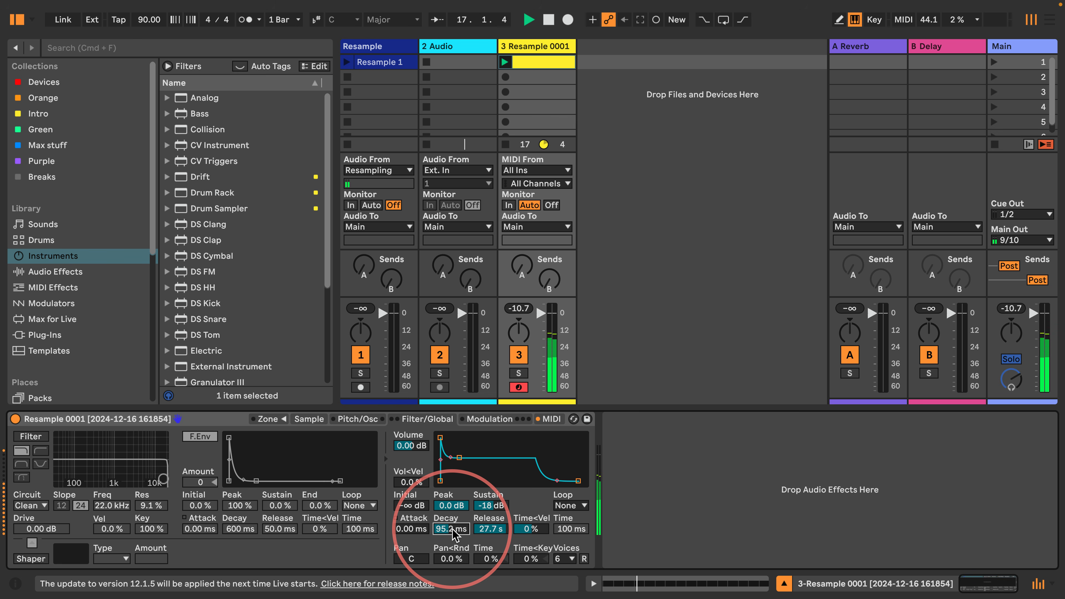
Try the low-pass filter at about 317 Hz with 43% resonance and 0% key tracking, and switch the filter off.
{"action": "left_click", "coordinate": [31, 436]}
{"action": "left_click", "coordinate": [151, 528]}
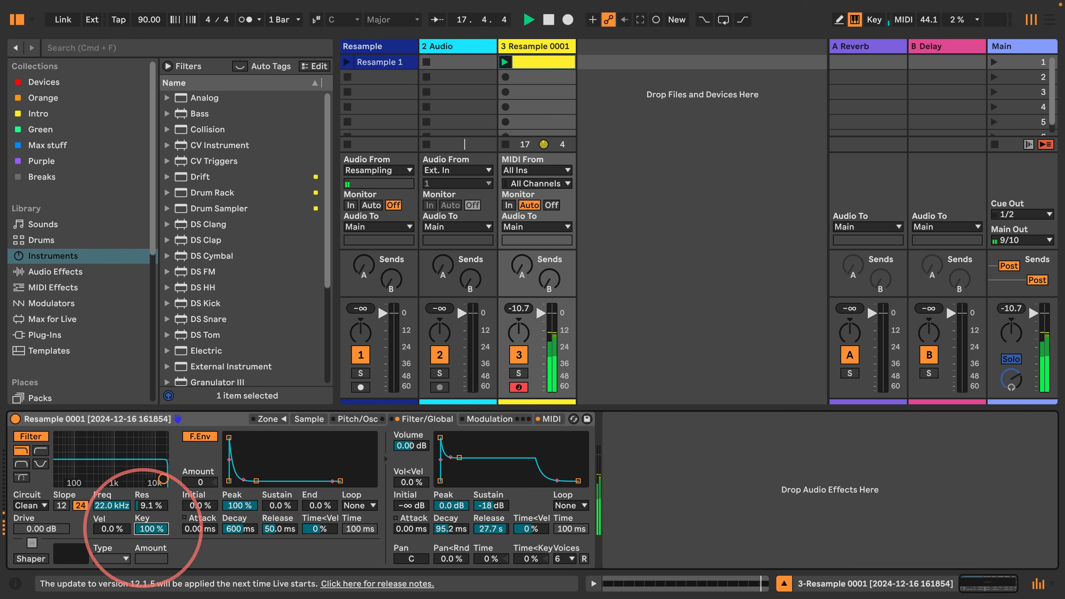
{"action": "left_click_drag", "start_coordinate": [143, 528], "coordinate": [144, 531]}
{"action": "left_click_drag", "start_coordinate": [162, 478], "coordinate": [96, 467]}
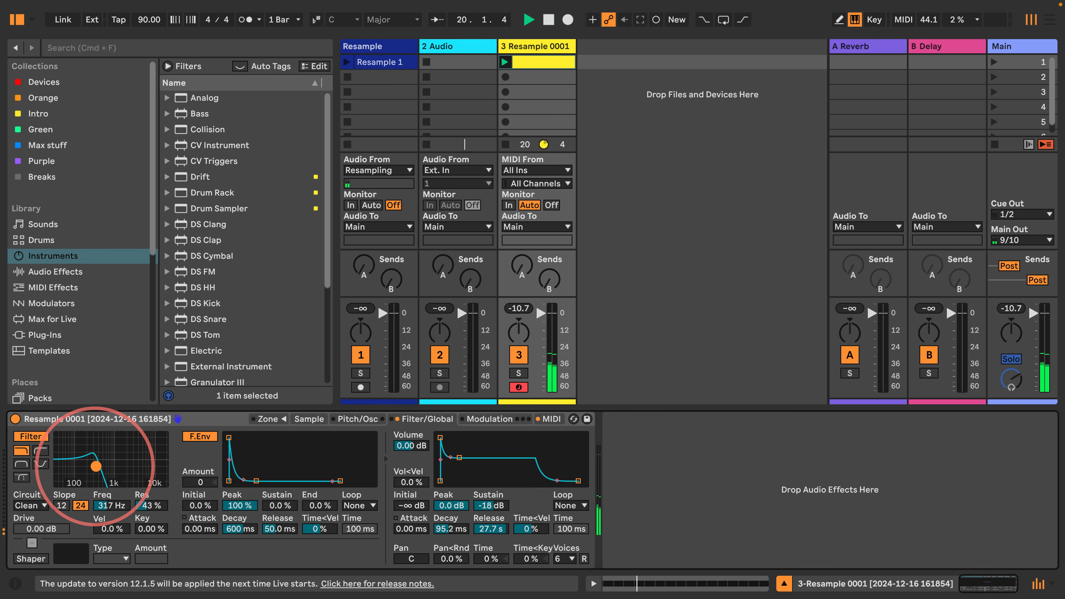
{"action": "left_click_drag", "start_coordinate": [96, 466], "coordinate": [163, 482]}
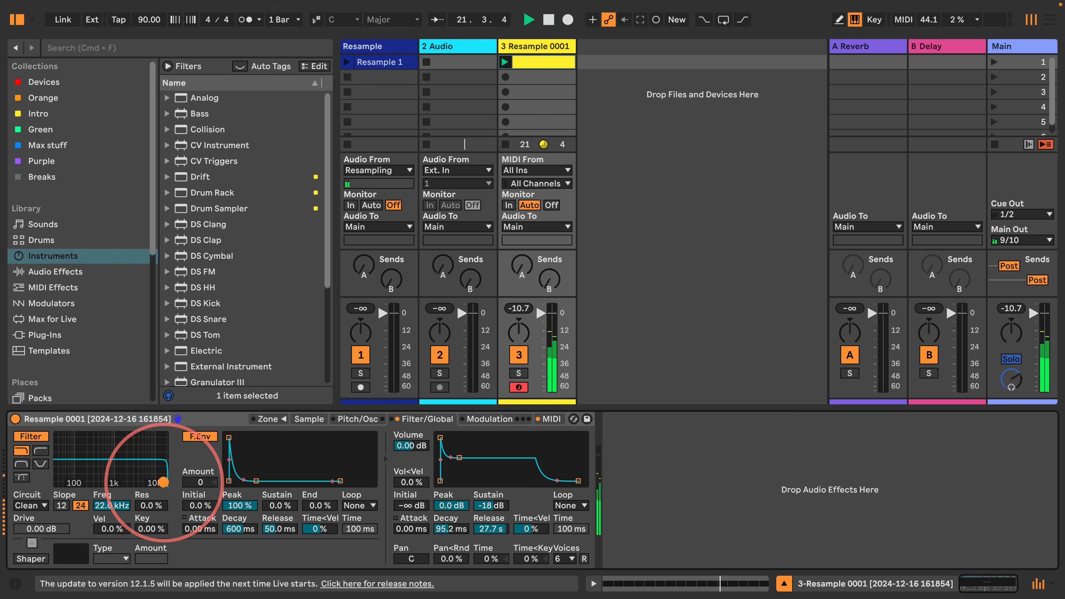
{"action": "left_click", "coordinate": [34, 437]}
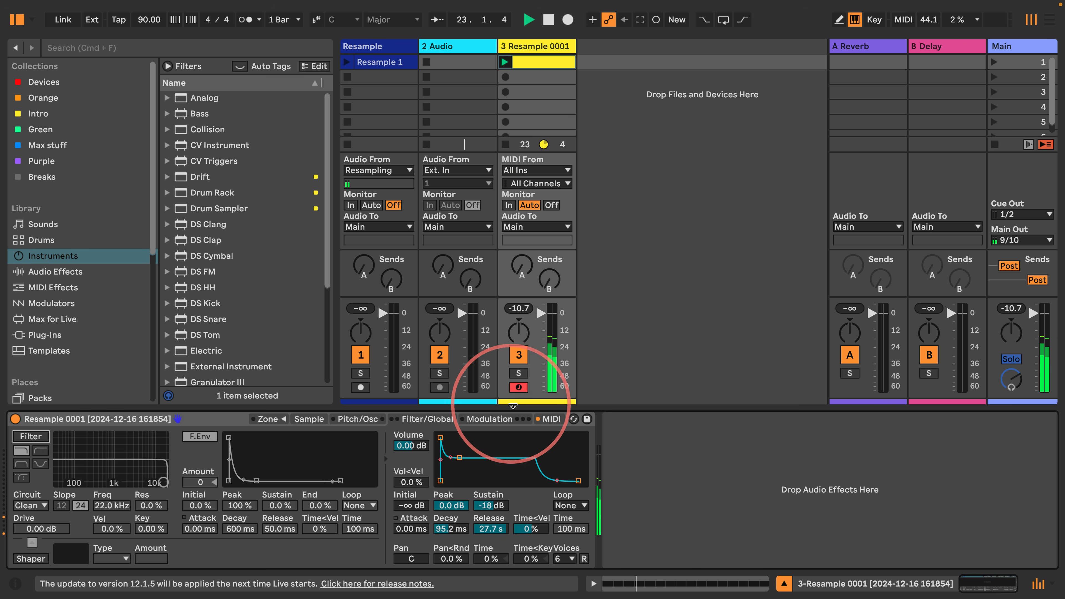
Enable LFO 2 in the Sampler's modulation settings with the random sample-and-hold waveform and a frequency of 0.01 Hz.
{"action": "left_click", "coordinate": [505, 420]}
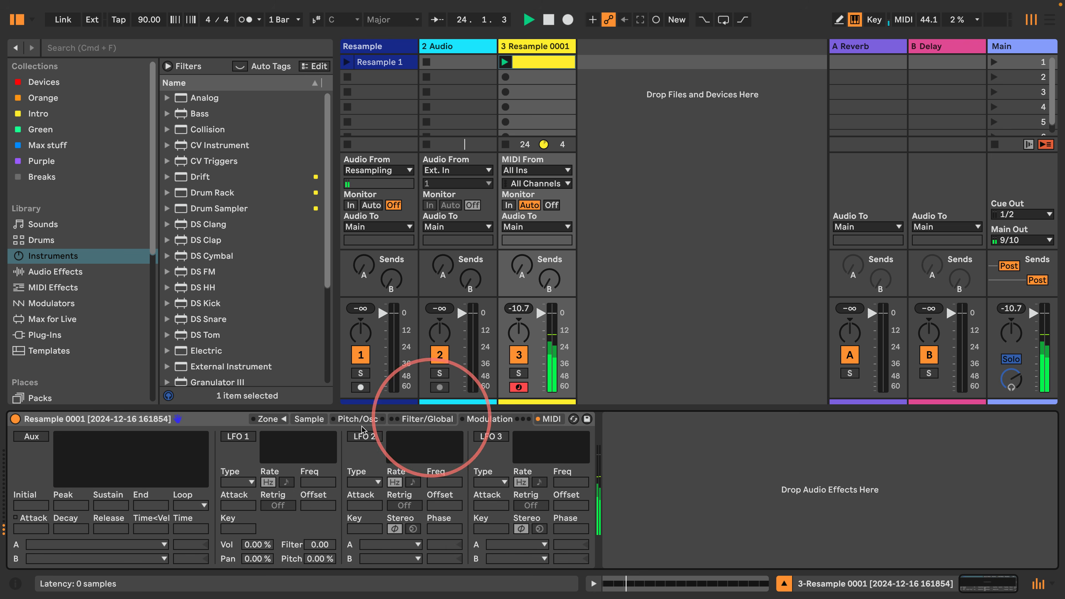
{"action": "left_click", "coordinate": [354, 483]}
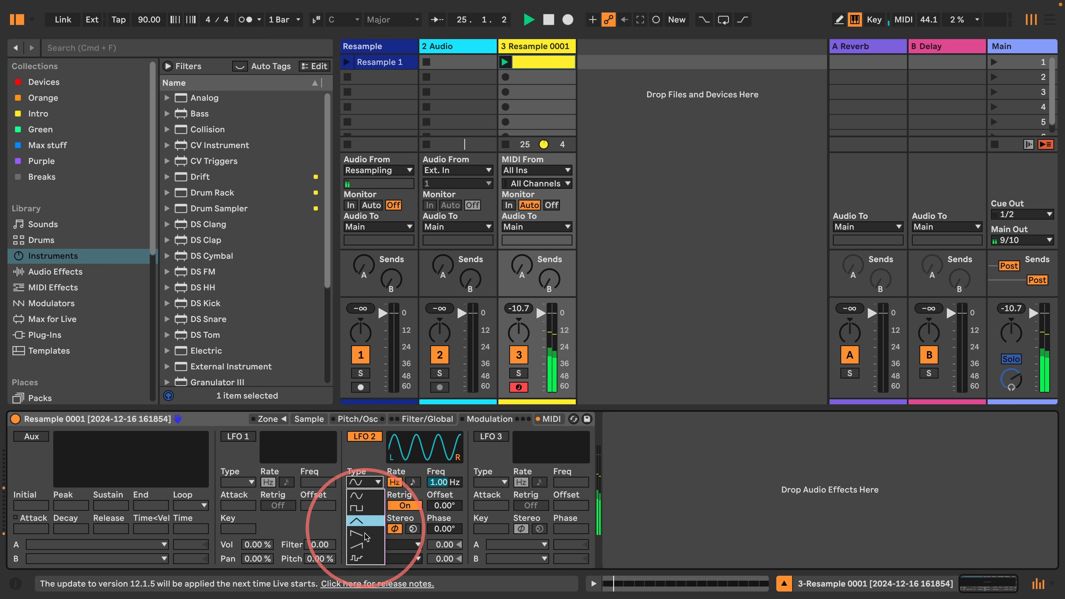
{"action": "left_click", "coordinate": [365, 557]}
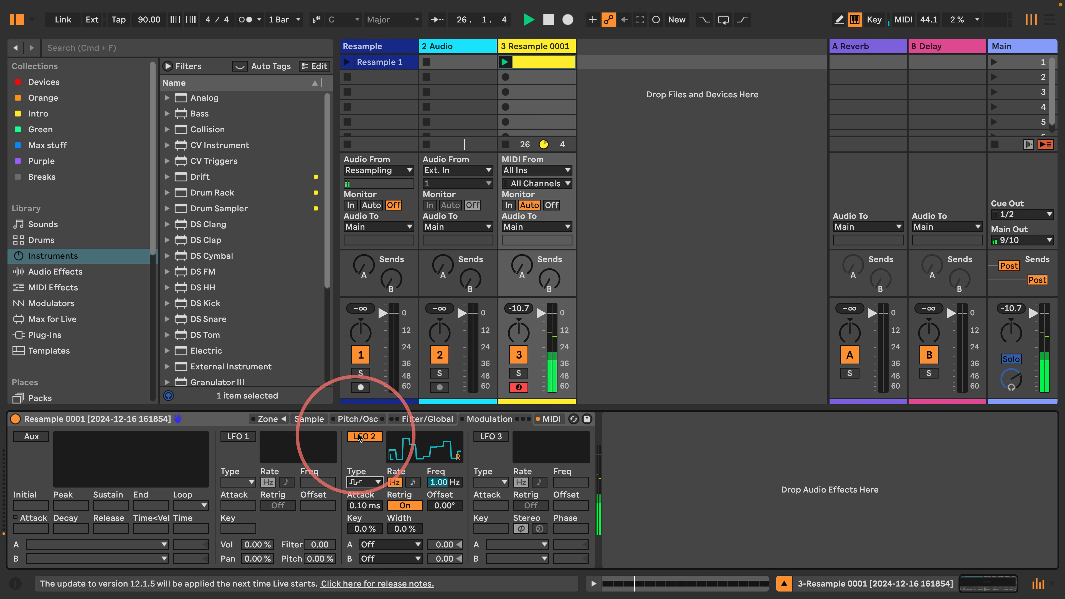
{"action": "left_click", "coordinate": [363, 482]}
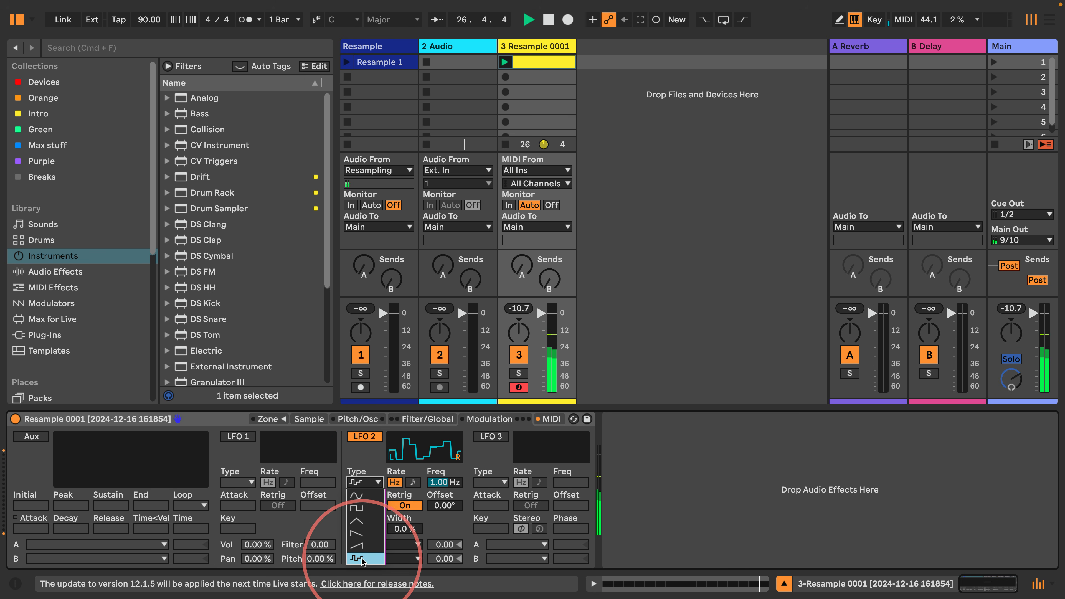
{"action": "left_click", "coordinate": [359, 557]}
{"action": "left_click_drag", "start_coordinate": [438, 479], "coordinate": [440, 483]}
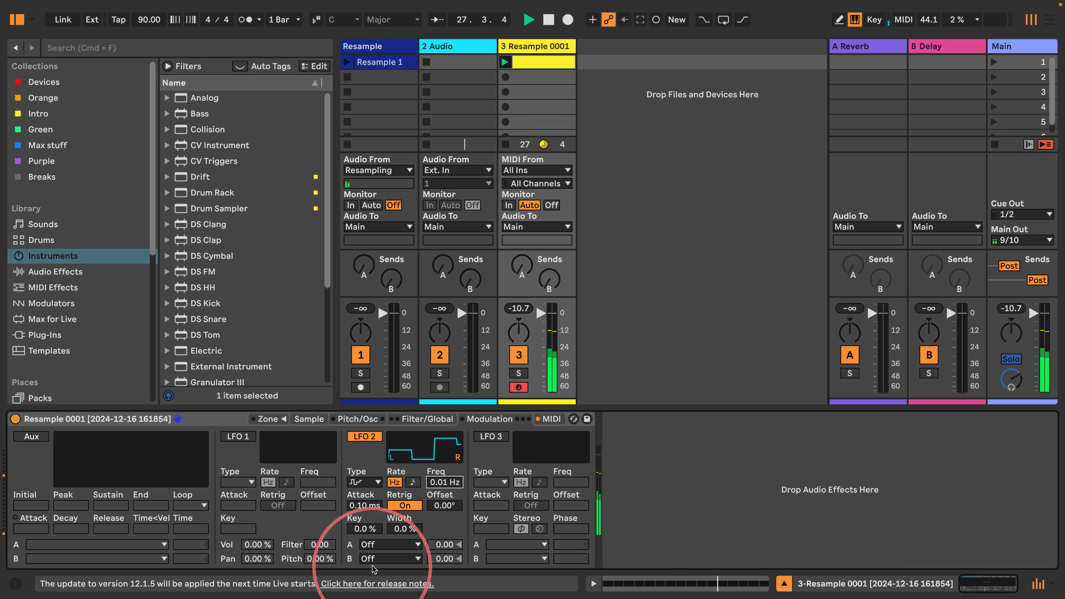
Route LFO 2's destination A to Pitch with an amount of 50.
{"action": "left_click", "coordinate": [373, 545]}
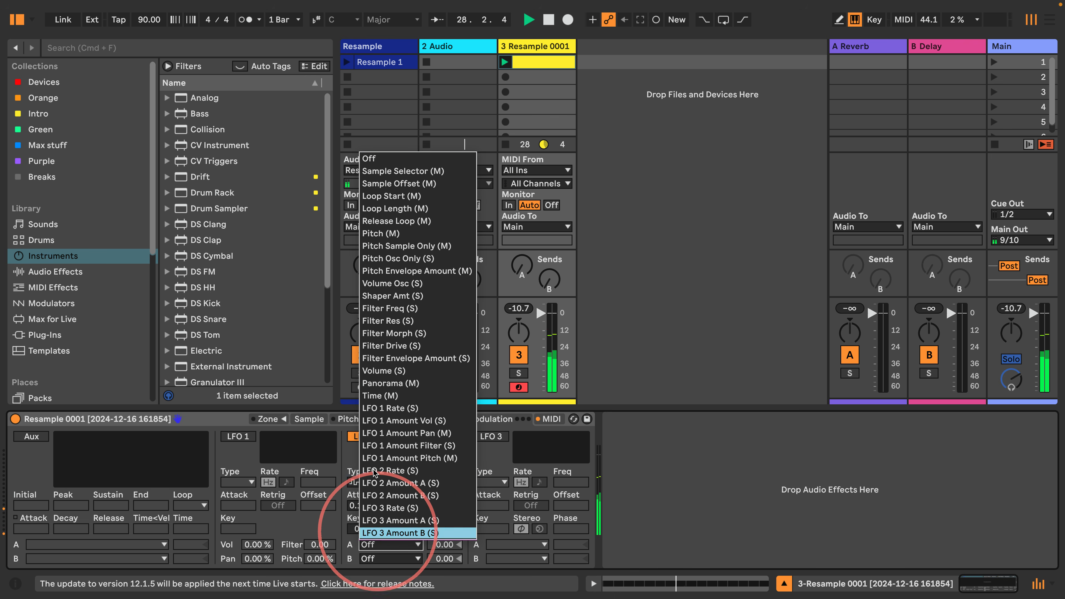
{"action": "left_click", "coordinate": [381, 233]}
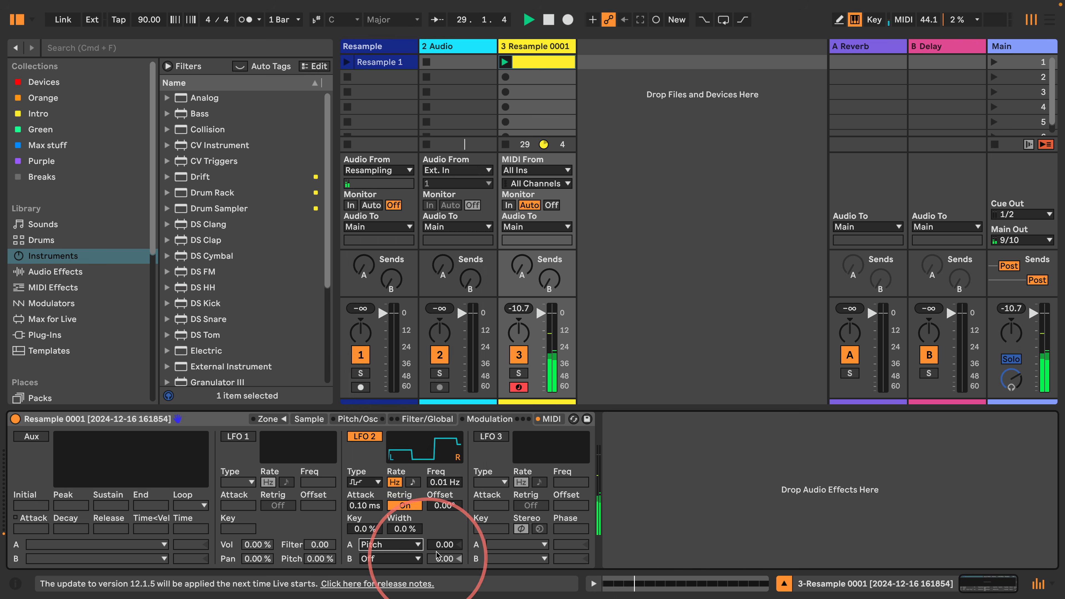
{"action": "key", "text": "Return"}
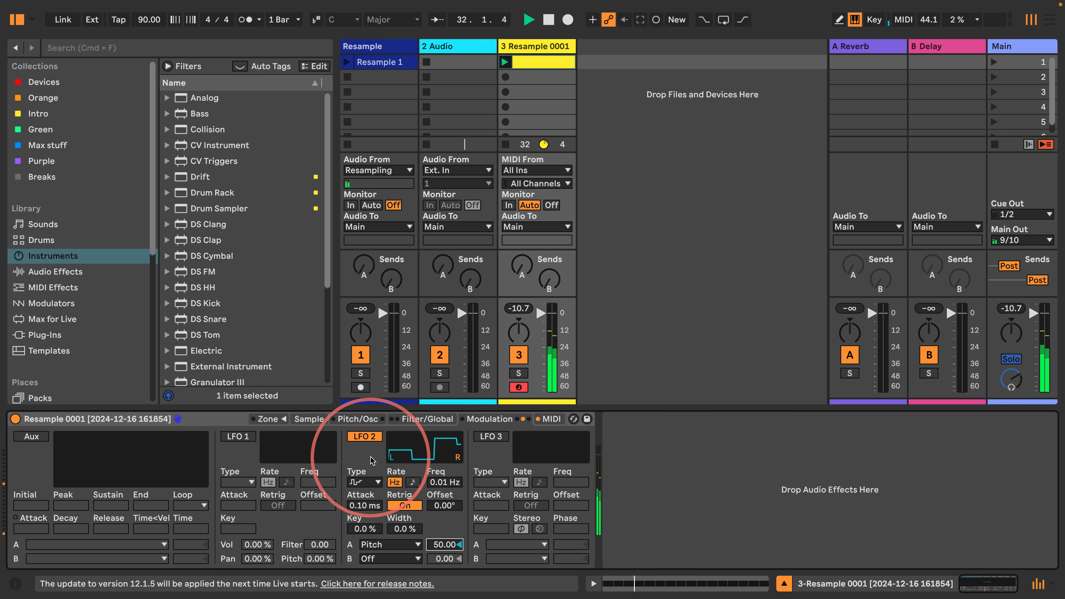
Set the Sampler's voices to 32, and the volume envelope's sustain to -20 dB and decay to 245 ms.
{"action": "left_click", "coordinate": [427, 419]}
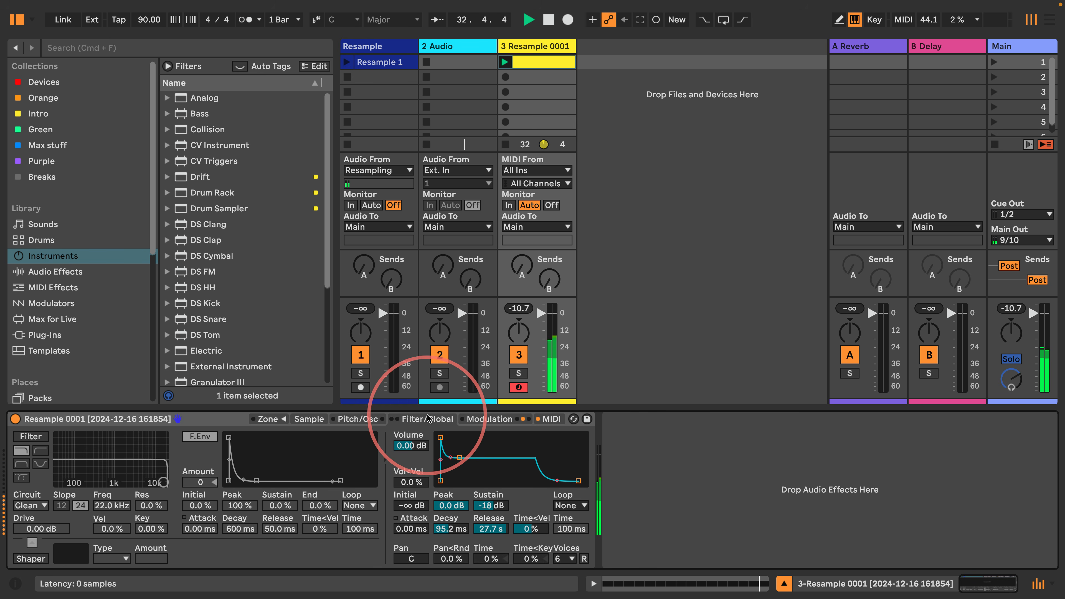
{"action": "left_click", "coordinate": [562, 558]}
{"action": "left_click", "coordinate": [560, 547]}
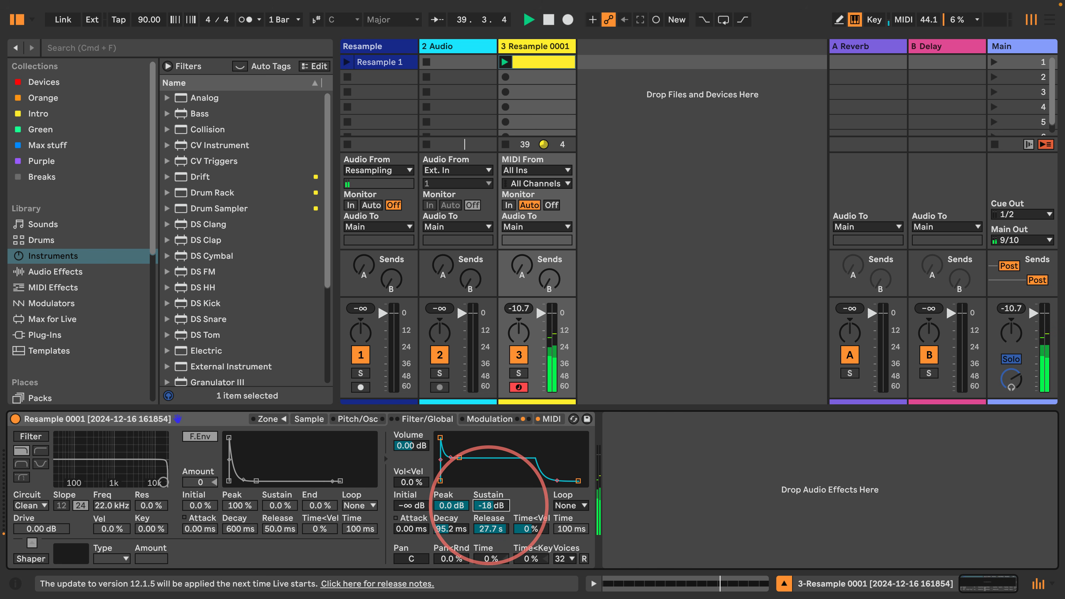
{"action": "left_click_drag", "start_coordinate": [489, 505], "coordinate": [429, 521]}
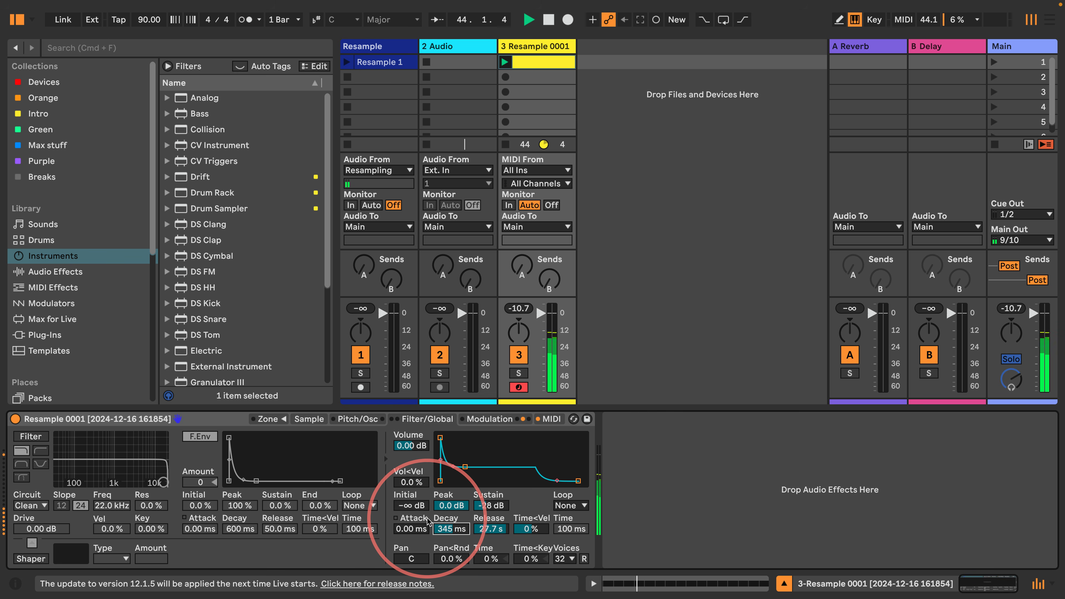
{"action": "mouse_move", "coordinate": [447, 526]}
{"action": "left_mouse_down"}
{"action": "mouse_move", "coordinate": [488, 504]}
{"action": "mouse_move", "coordinate": [448, 531]}
{"action": "left_mouse_up"}
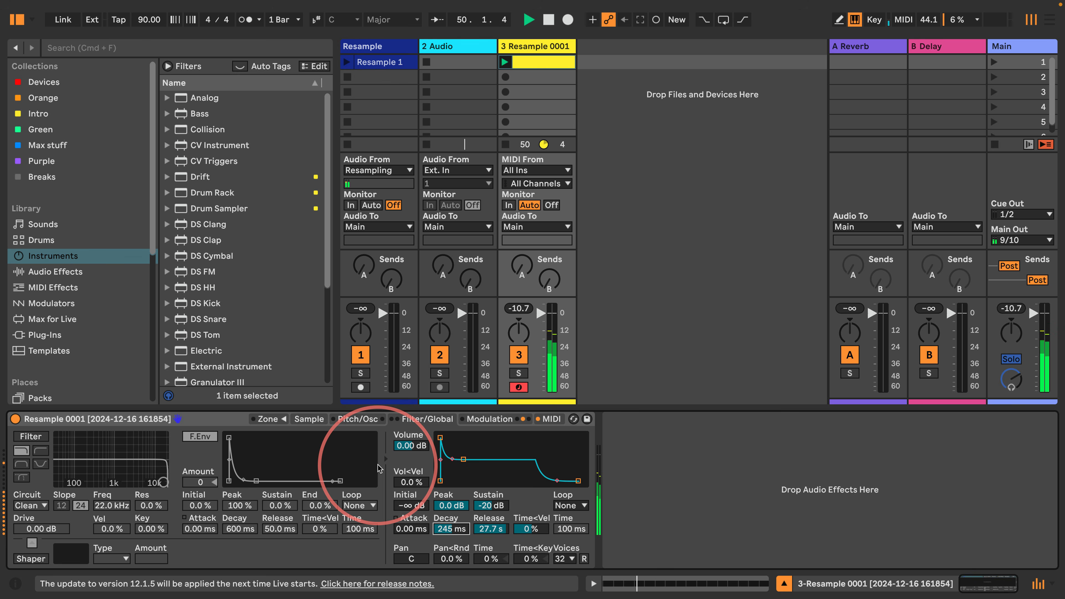
Enable the Sampler's pitch envelope and set its amount to +9 st.
{"action": "left_click", "coordinate": [358, 419]}
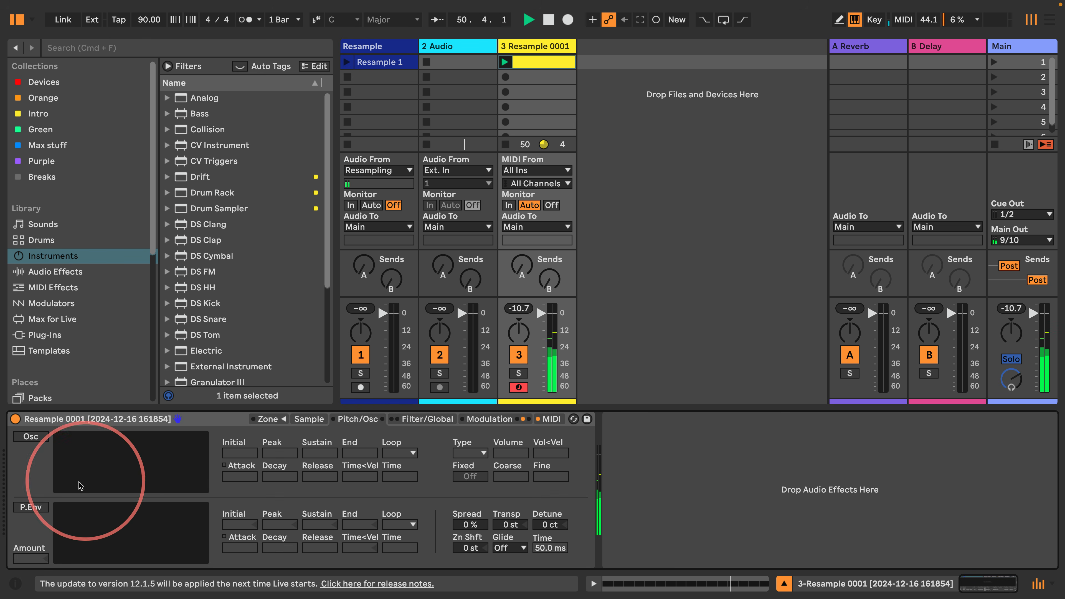
{"action": "left_click", "coordinate": [31, 507]}
{"action": "left_click_drag", "start_coordinate": [31, 558], "coordinate": [31, 547]}
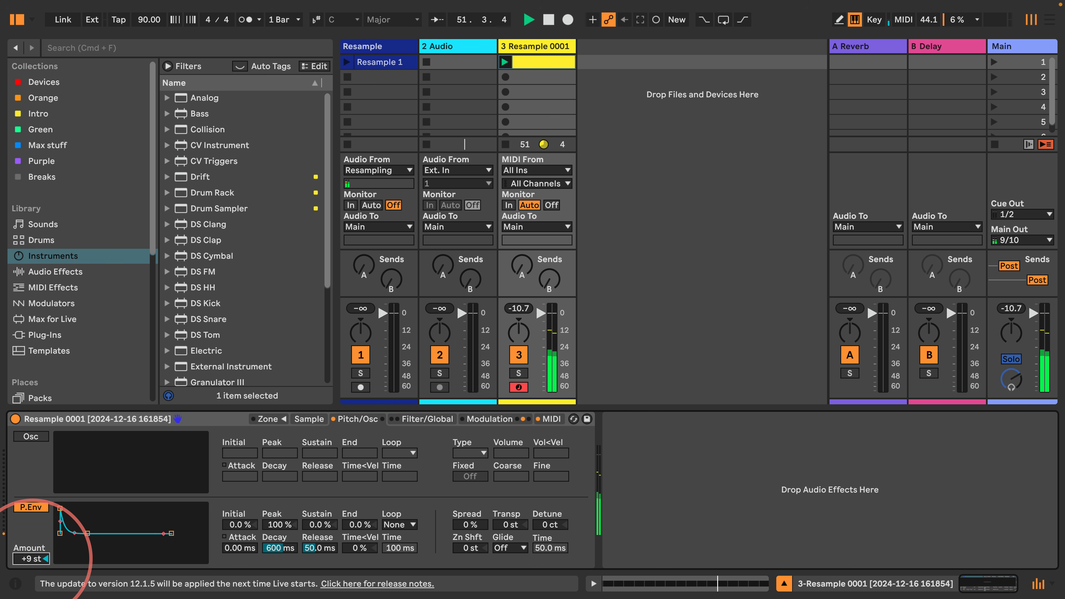
Set the Sampler's pitch envelope decay to 22.1 ms and its amount to +10 st.
{"action": "mouse_move", "coordinate": [280, 547]}
{"action": "left_mouse_down"}
{"action": "mouse_move", "coordinate": [281, 564]}
{"action": "mouse_move", "coordinate": [280, 541]}
{"action": "left_mouse_up"}
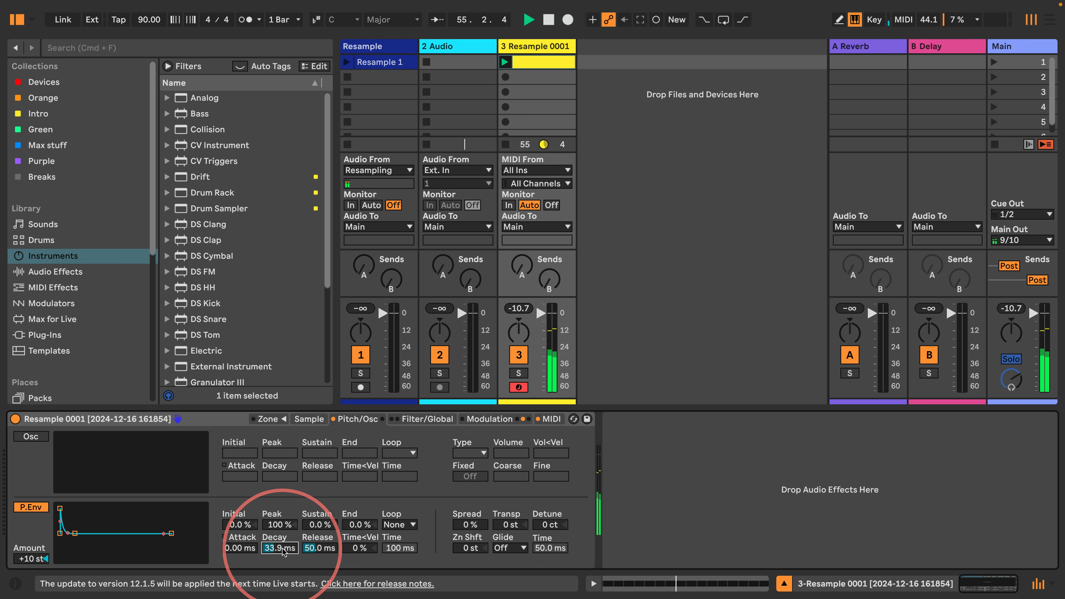
{"action": "left_click_drag", "start_coordinate": [280, 541], "coordinate": [280, 547]}
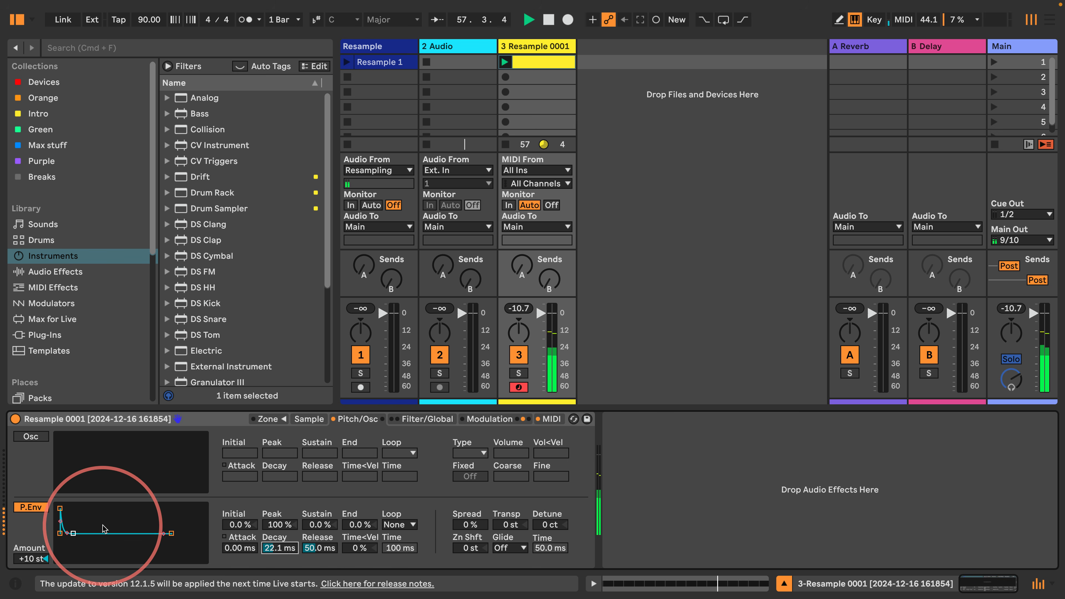
Stop playback and enable the Sampler's filter with a cutoff of 772 Hz and velocity influence of 100%.
{"action": "left_click", "coordinate": [427, 419]}
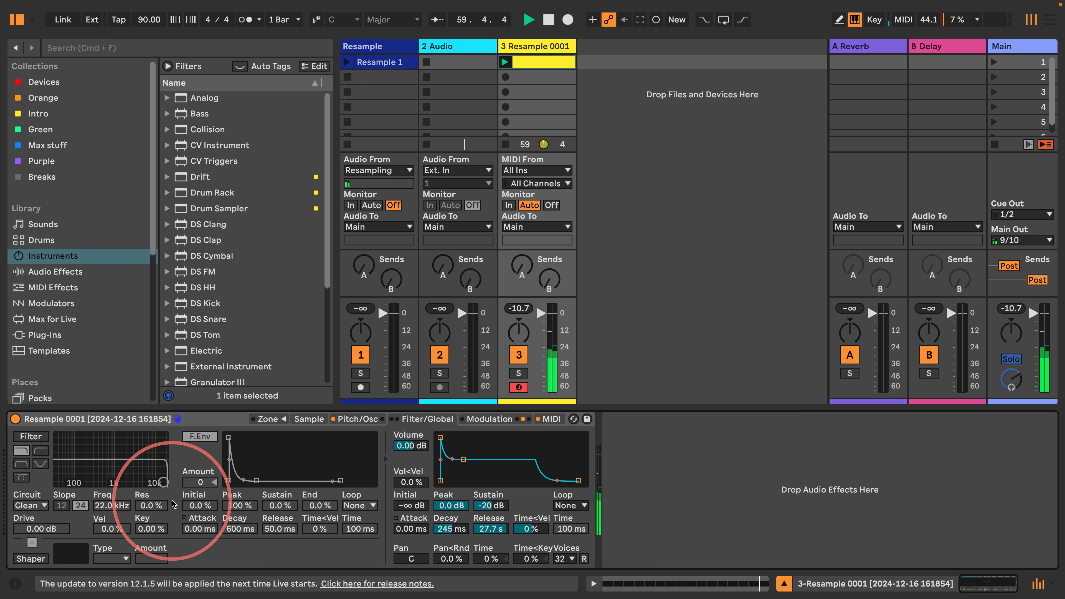
{"action": "key", "text": "space"}
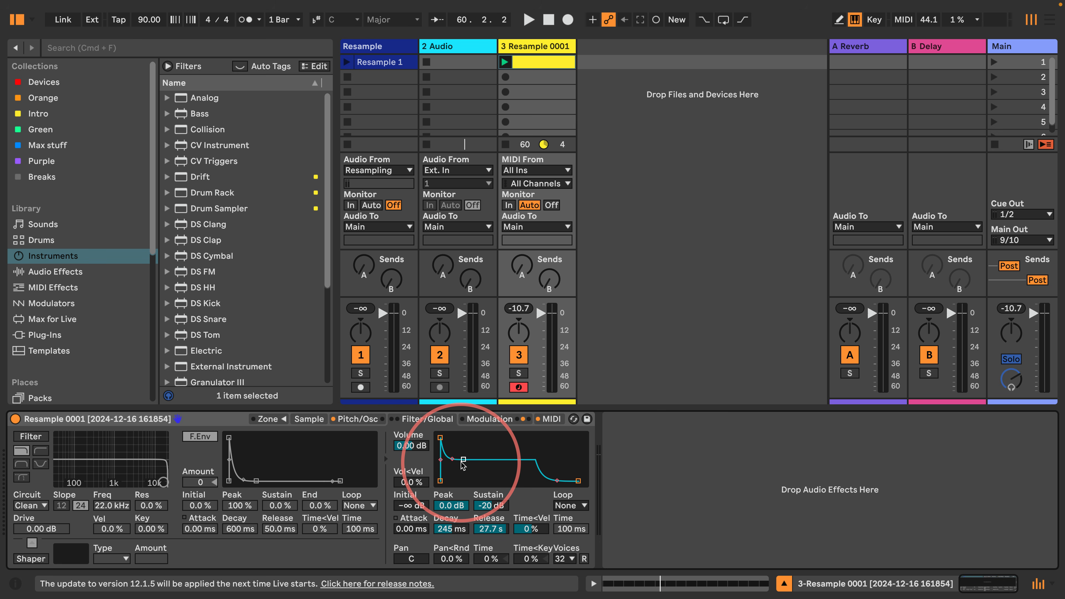
{"action": "left_click", "coordinate": [36, 439]}
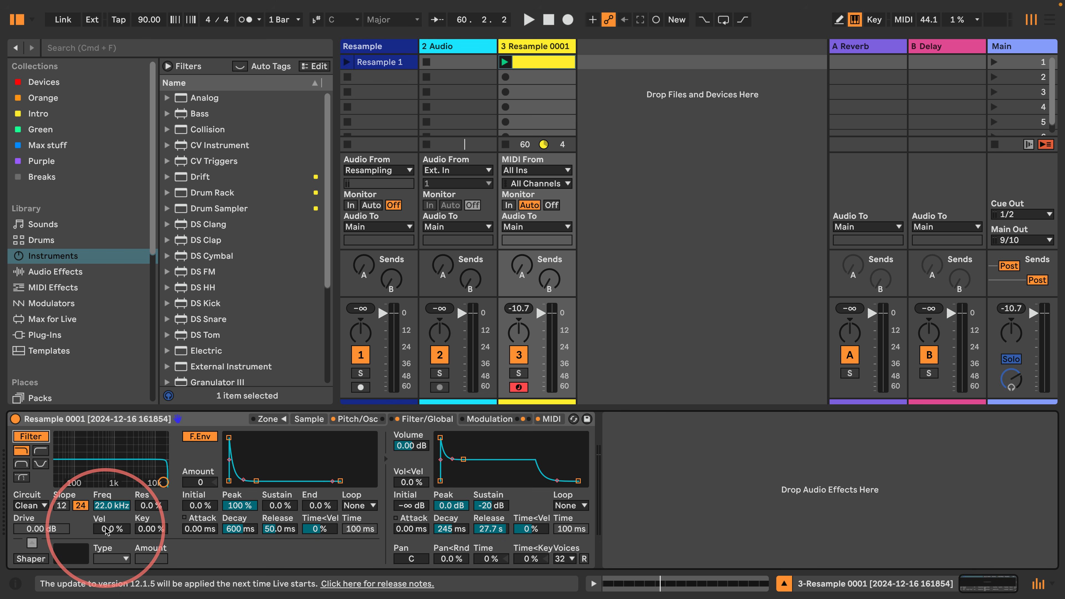
{"action": "left_click", "coordinate": [13, 584]}
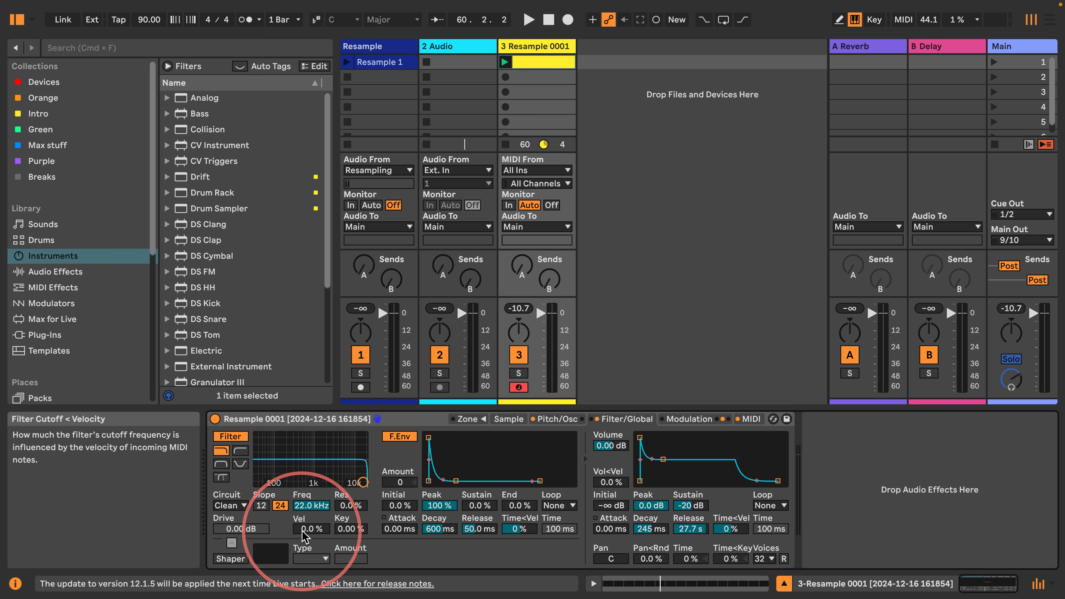
{"action": "left_click_drag", "start_coordinate": [302, 529], "coordinate": [308, 507]}
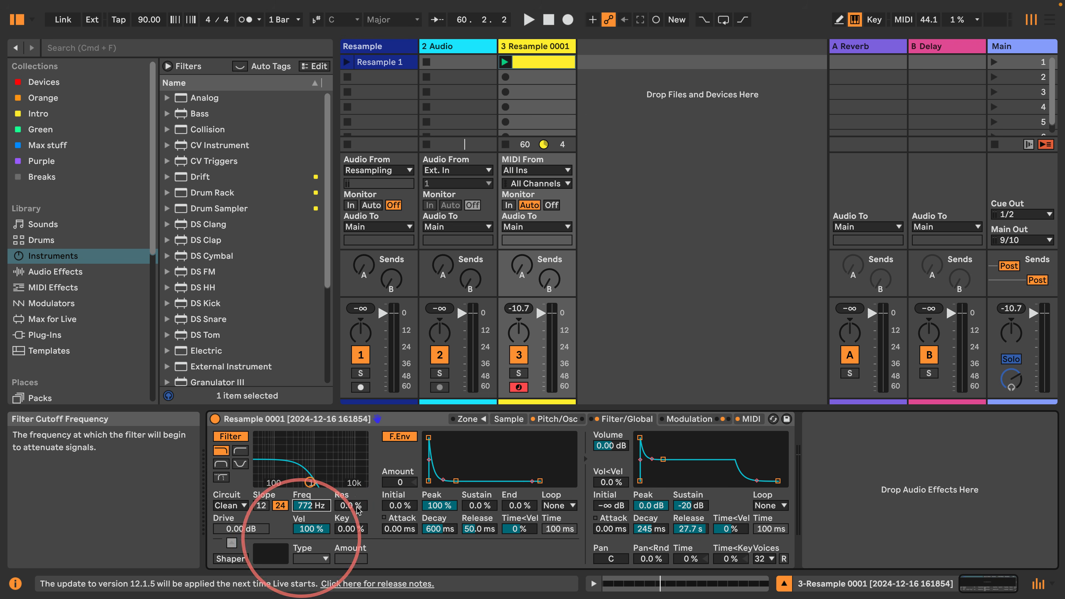
Examine the note velocity ranges in the Resample 0001 track's clip, start its playback, and return to the Sampler.
{"action": "double_click", "coordinate": [545, 62]}
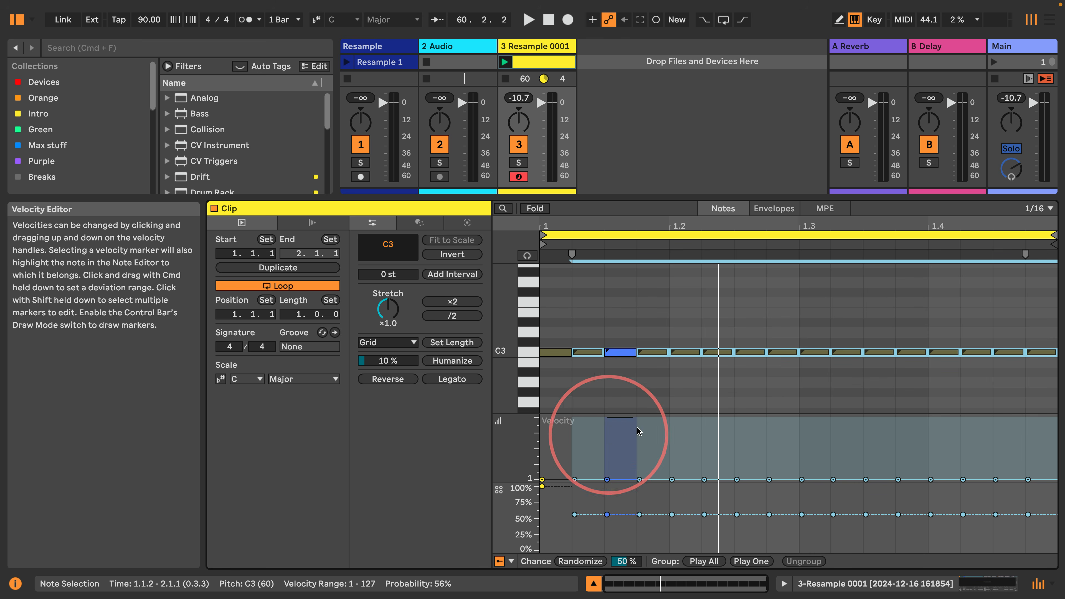
{"action": "left_click", "coordinate": [504, 62]}
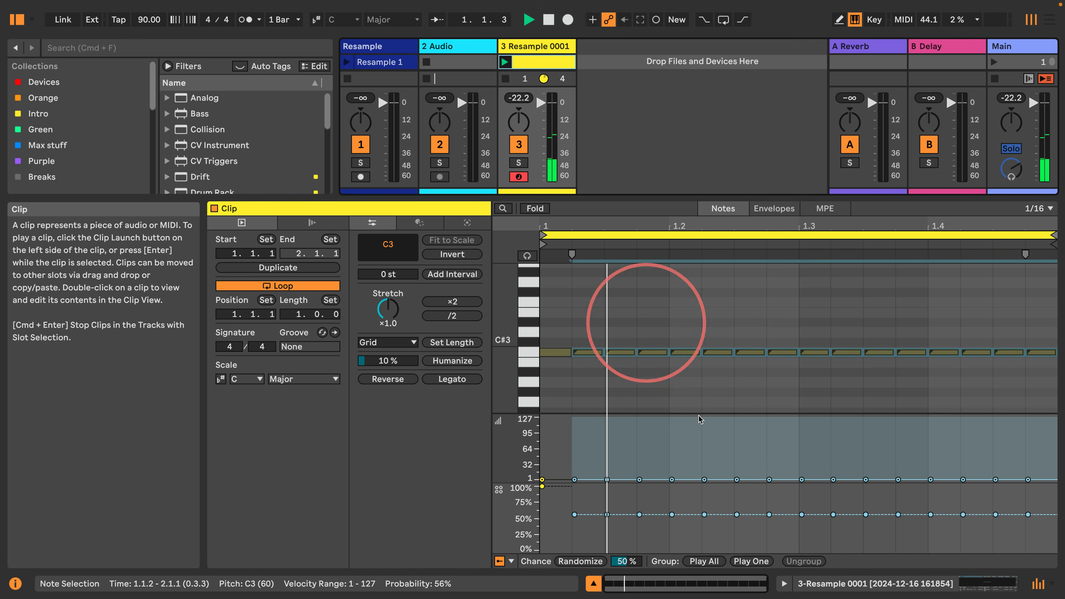
{"action": "left_click", "coordinate": [784, 583]}
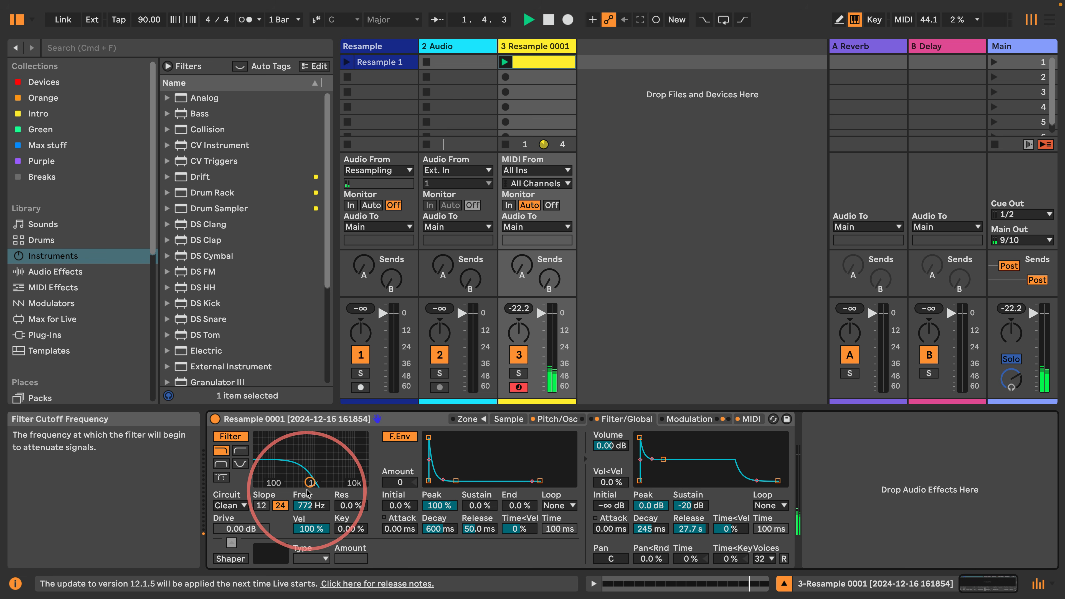
Set the filter to 732 Hz with 68% resonance and switch it to the morphing type with Morph at 13 hp/no.
{"action": "left_click_drag", "start_coordinate": [310, 482], "coordinate": [308, 457]}
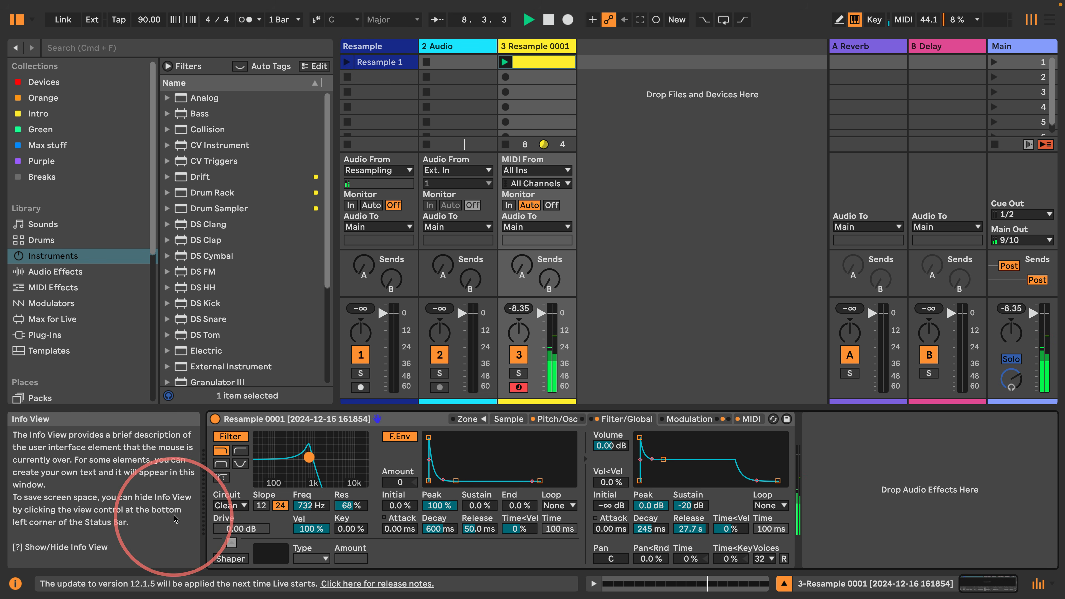
{"action": "left_click", "coordinate": [229, 505]}
{"action": "left_click", "coordinate": [227, 519]}
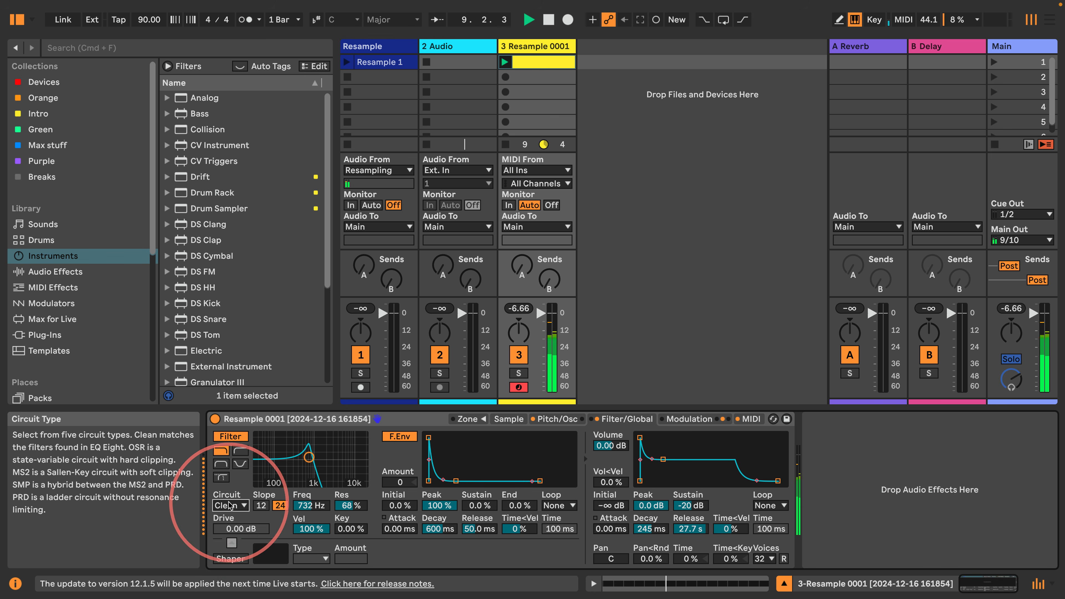
{"action": "left_click", "coordinate": [221, 477]}
{"action": "left_click_drag", "start_coordinate": [239, 530], "coordinate": [239, 494]}
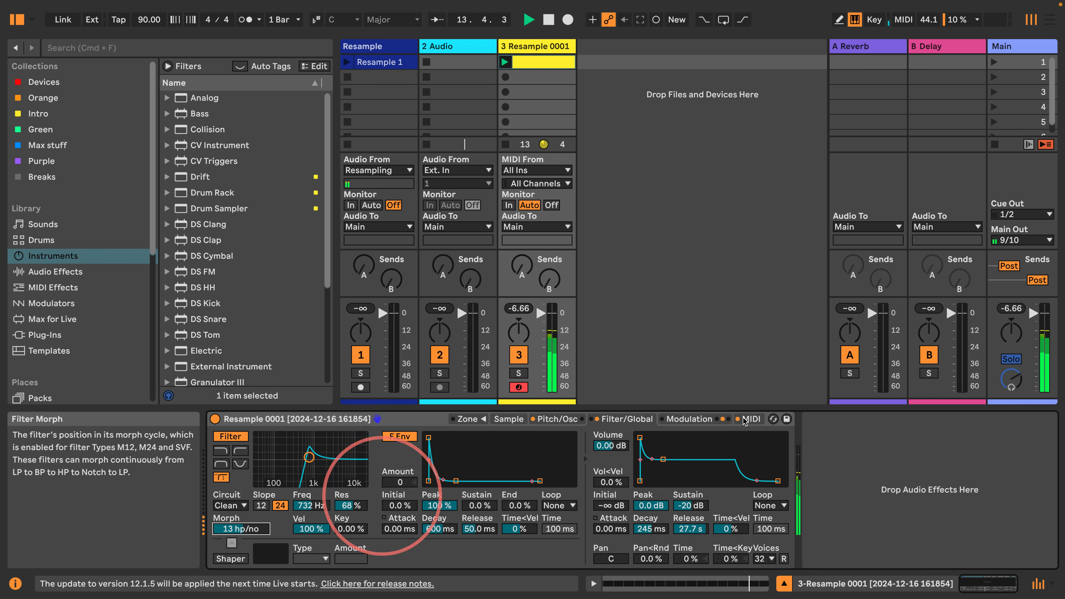
Enable LFO 3 as a sine at 0.07 Hz and route its destination A to Filter Morph with an amount of 100.
{"action": "left_click", "coordinate": [680, 419]}
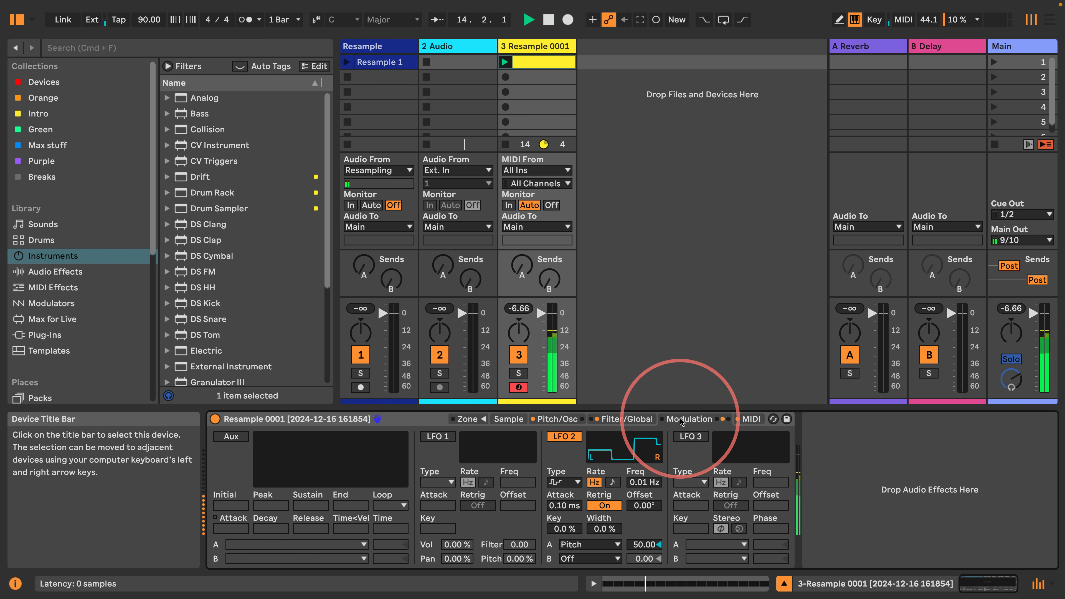
{"action": "left_click", "coordinate": [691, 436]}
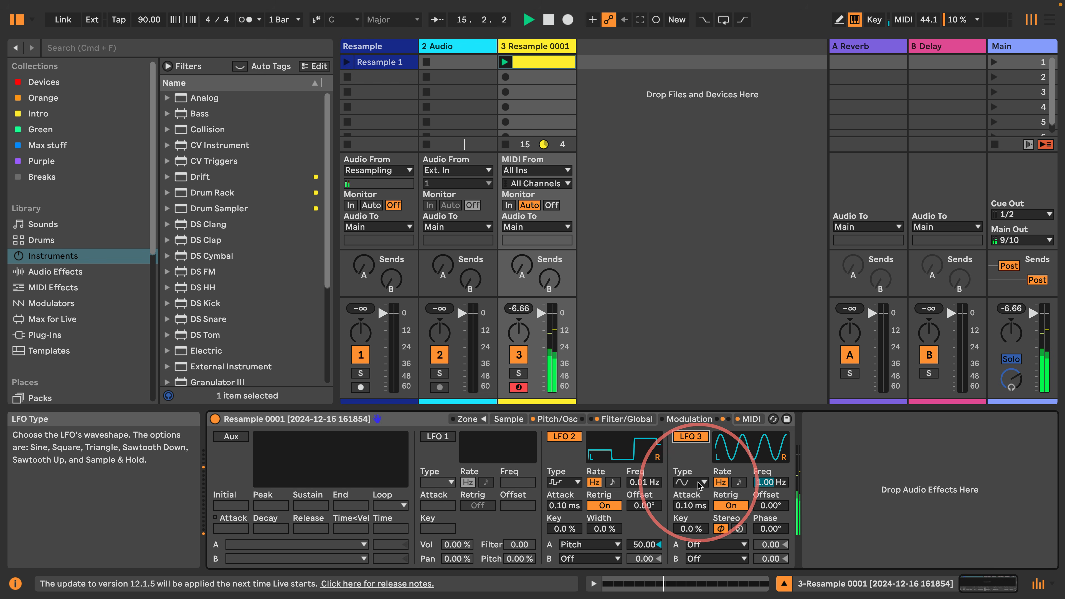
{"action": "left_click_drag", "start_coordinate": [762, 481], "coordinate": [763, 507]}
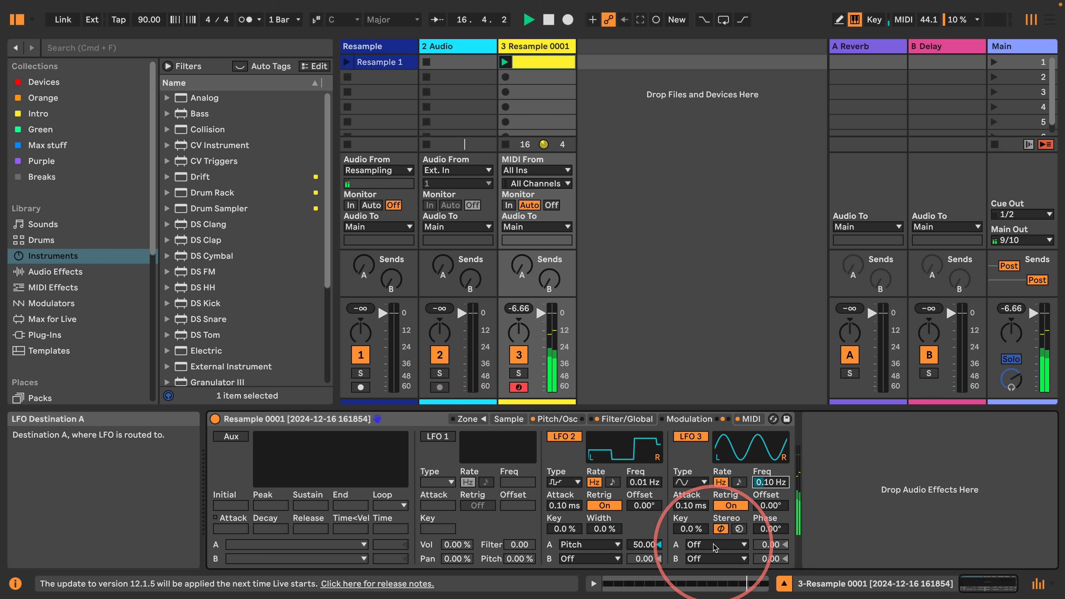
{"action": "left_click", "coordinate": [698, 544]}
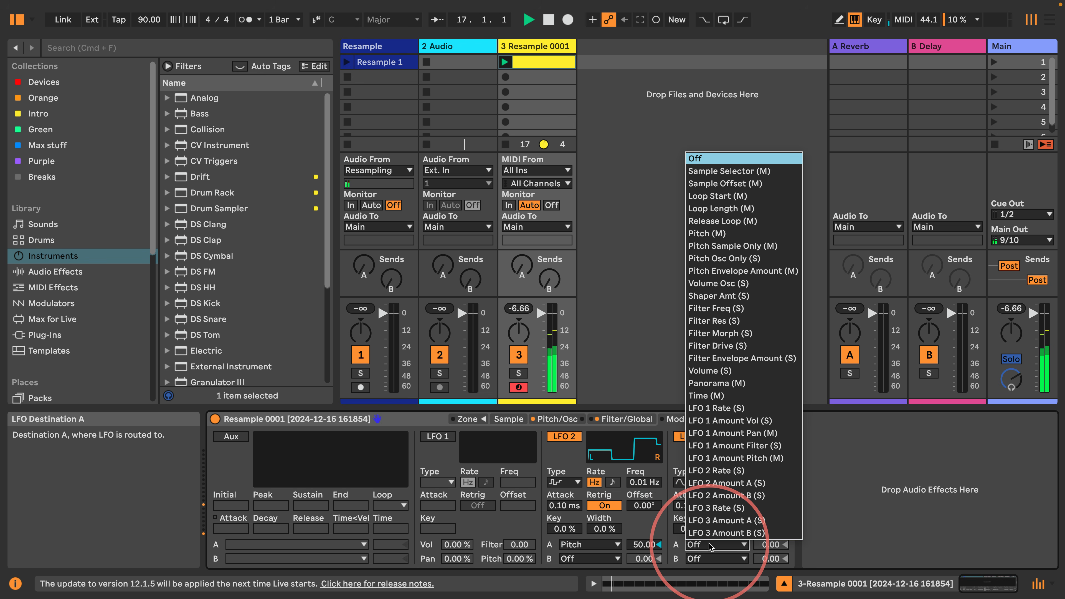
{"action": "left_click", "coordinate": [712, 332]}
{"action": "left_click_drag", "start_coordinate": [768, 547], "coordinate": [768, 485]}
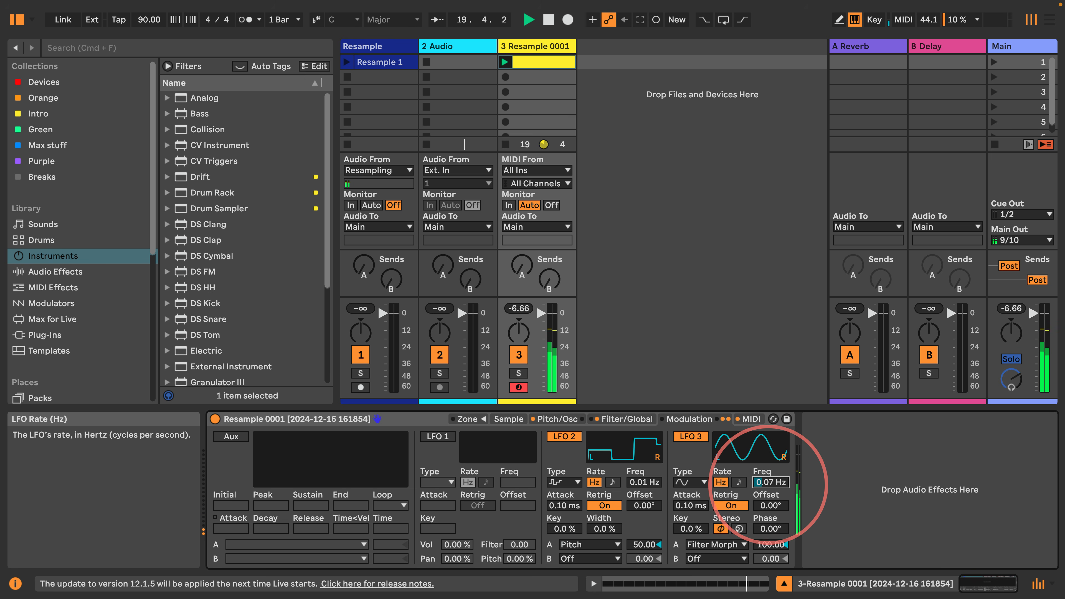
Raise the filter resonance to 85% and enable the Soft Shaper with an amount of 30.
{"action": "left_click", "coordinate": [627, 419]}
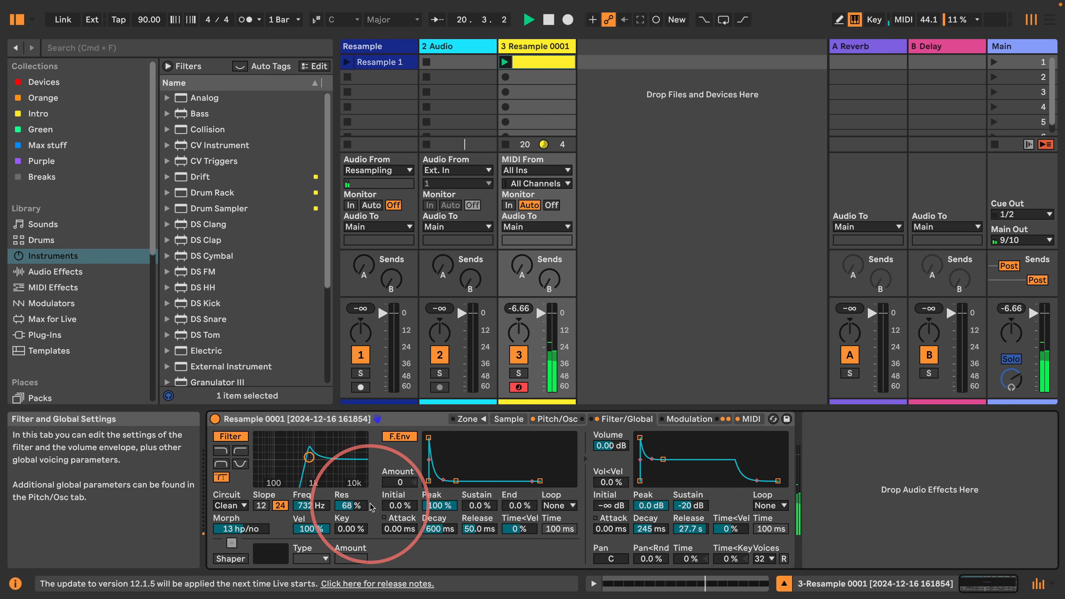
{"action": "left_click_drag", "start_coordinate": [351, 505], "coordinate": [350, 499]}
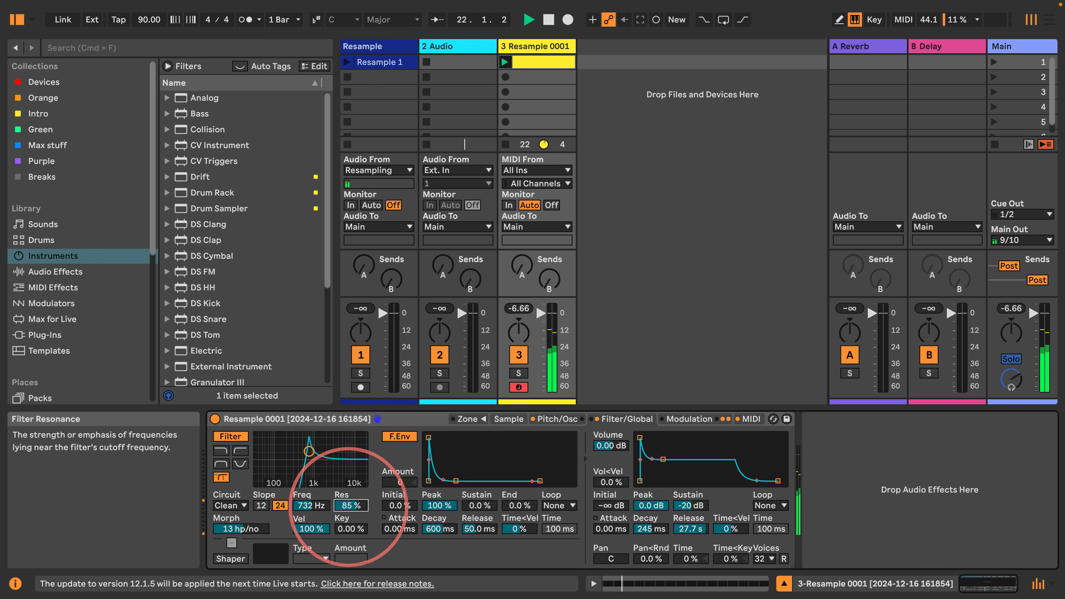
{"action": "left_click", "coordinate": [15, 583]}
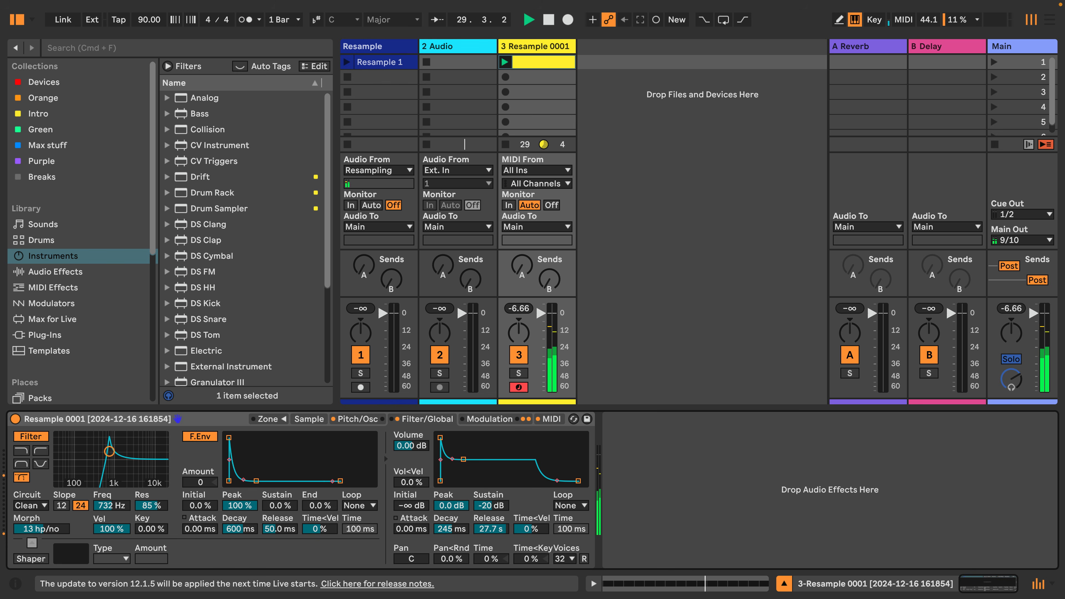
{"action": "left_click", "coordinate": [30, 558]}
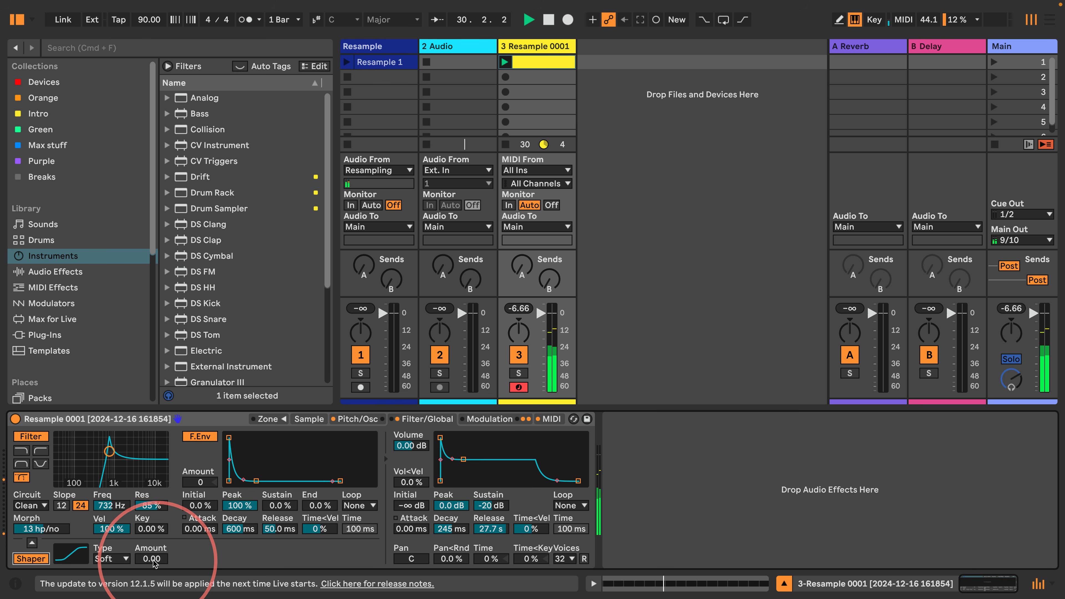
{"action": "left_click_drag", "start_coordinate": [150, 558], "coordinate": [149, 539]}
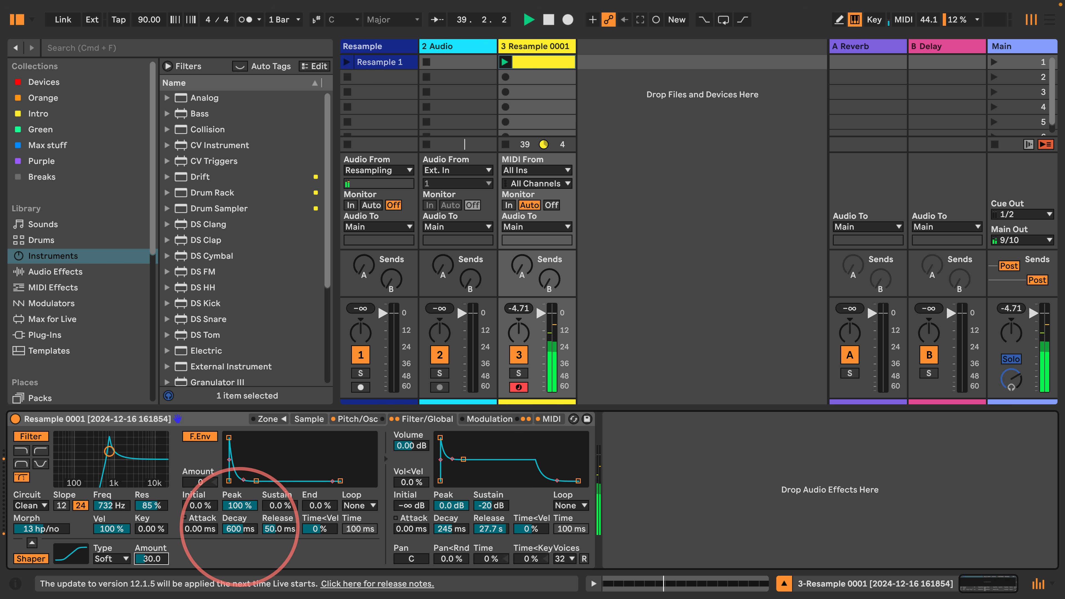
Set the filter envelope's decay to 43.9 ms and its amount to 56.
{"action": "mouse_move", "coordinate": [239, 527]}
{"action": "left_mouse_down"}
{"action": "mouse_move", "coordinate": [239, 545]}
{"action": "mouse_move", "coordinate": [240, 529]}
{"action": "left_mouse_up"}
{"action": "left_click_drag", "start_coordinate": [200, 482], "coordinate": [199, 480]}
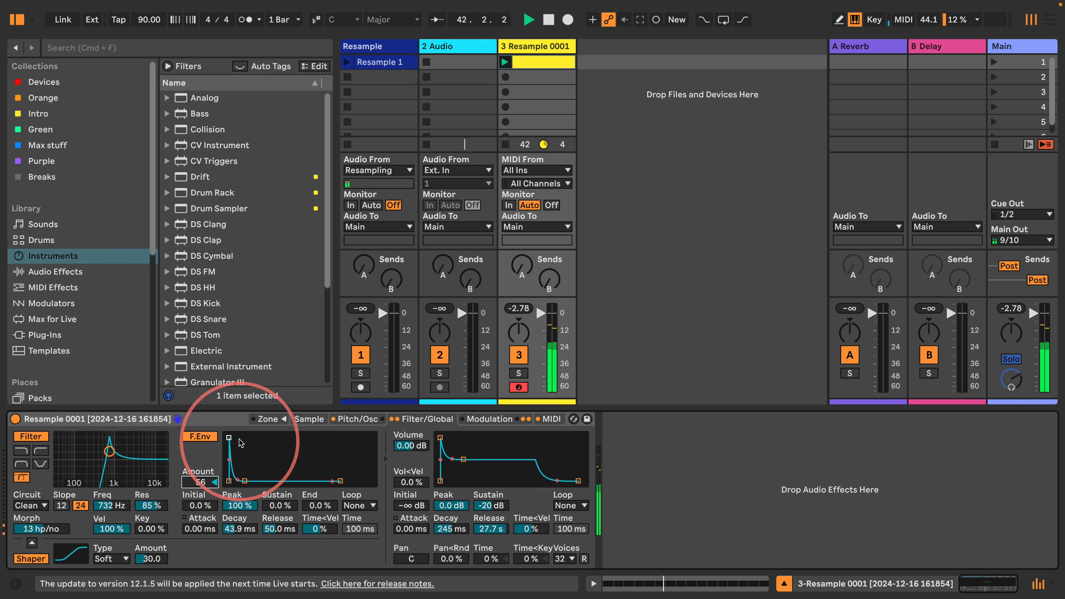
{"action": "left_click", "coordinate": [357, 419]}
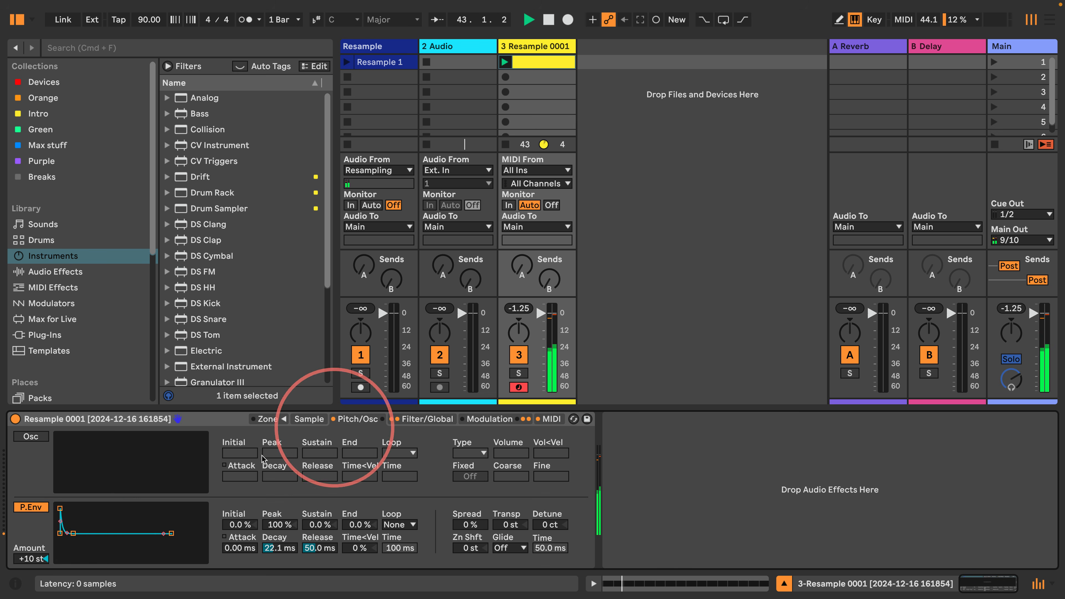
{"action": "left_click", "coordinate": [490, 418]}
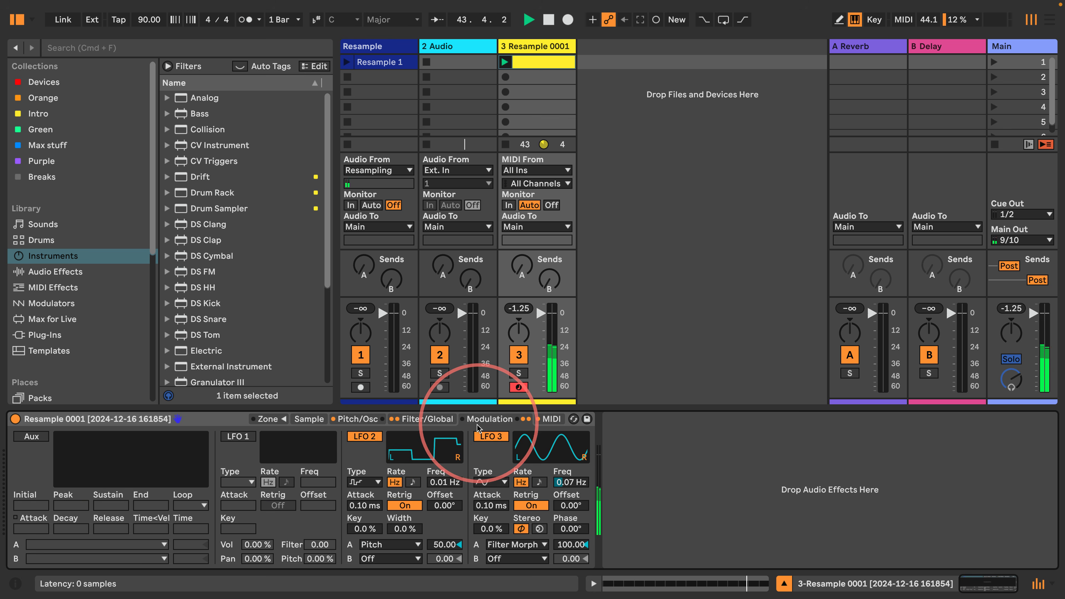
{"action": "left_click", "coordinate": [433, 419]}
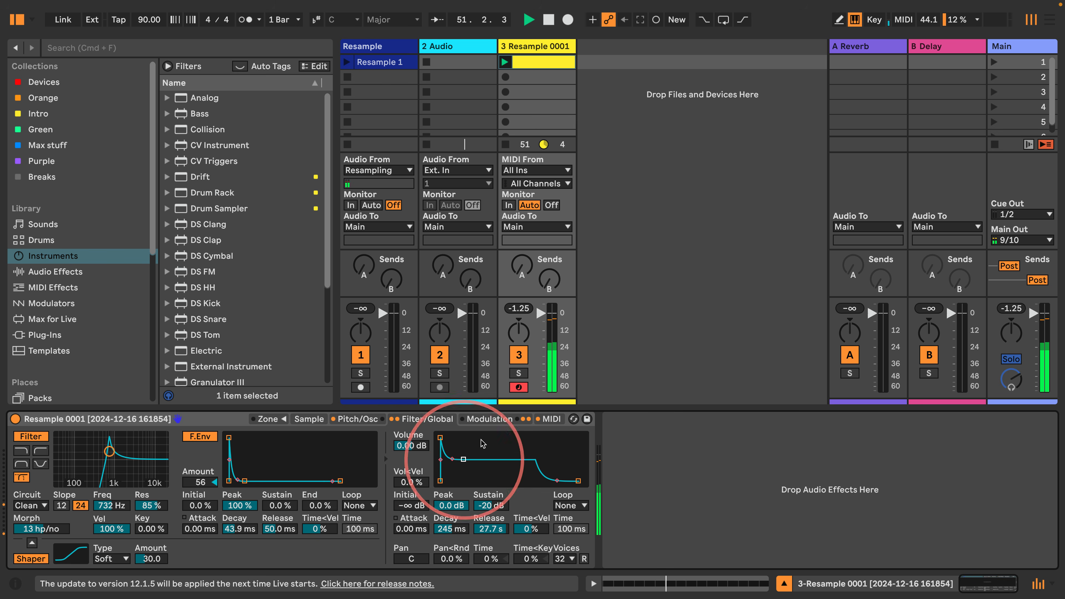
Enable LFO 1 at 0.02 Hz with 100% pitch modulation, and turn off Retrig for LFO 1 and LFO 3.
{"action": "left_click", "coordinate": [488, 418]}
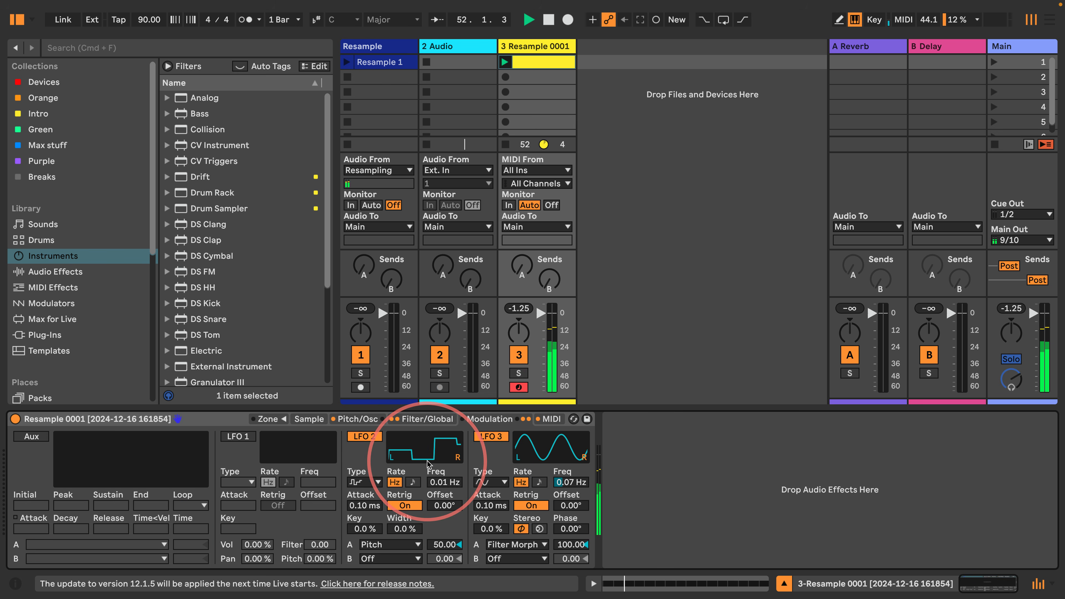
{"action": "left_click", "coordinate": [232, 437]}
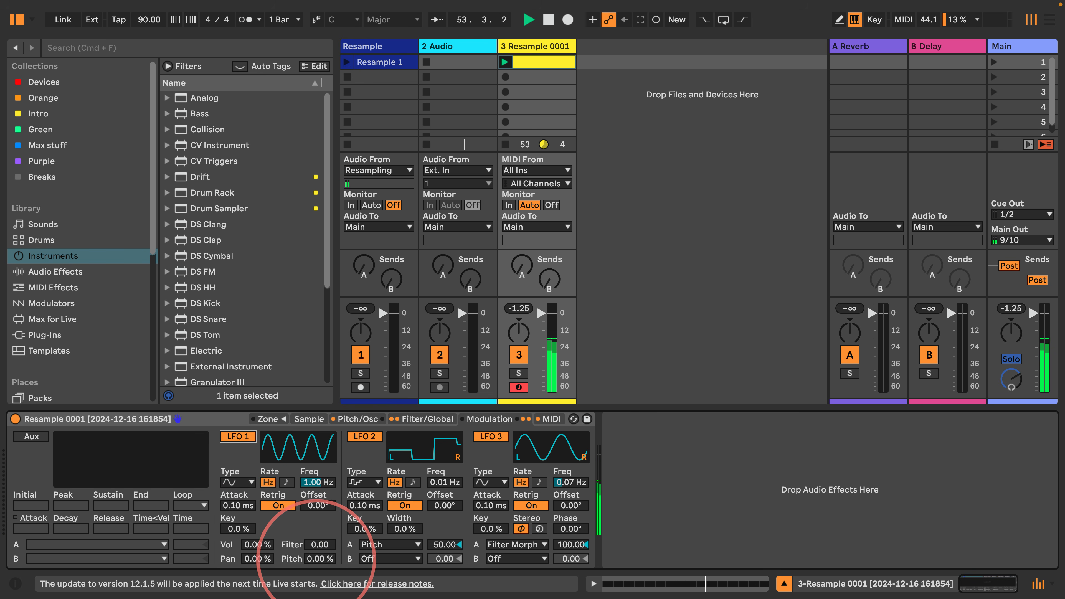
{"action": "left_click_drag", "start_coordinate": [320, 558], "coordinate": [320, 554]}
{"action": "left_click_drag", "start_coordinate": [315, 485], "coordinate": [316, 516]}
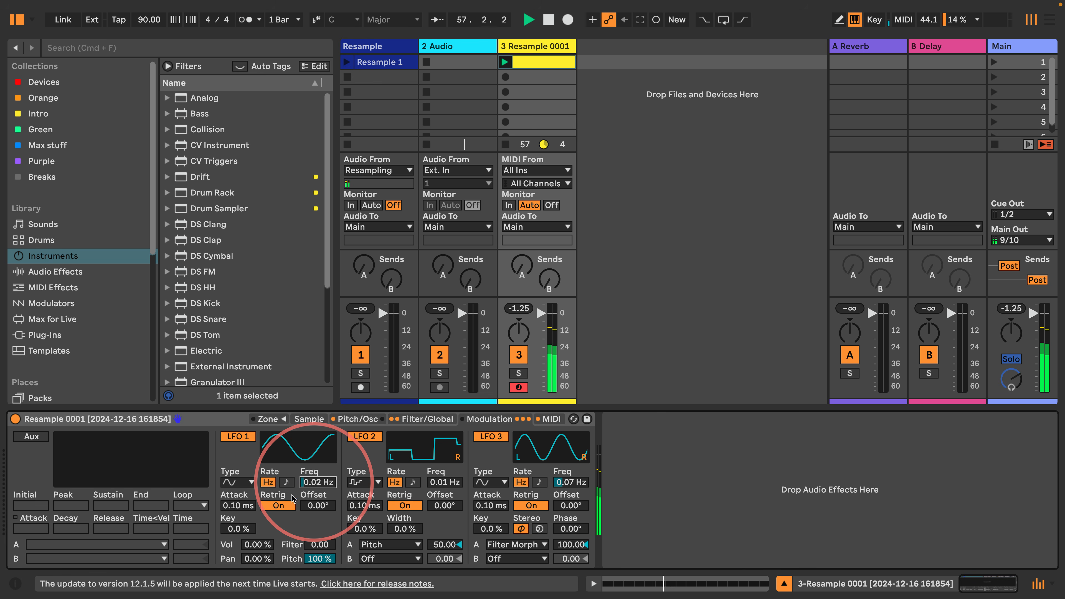
{"action": "left_click", "coordinate": [283, 506]}
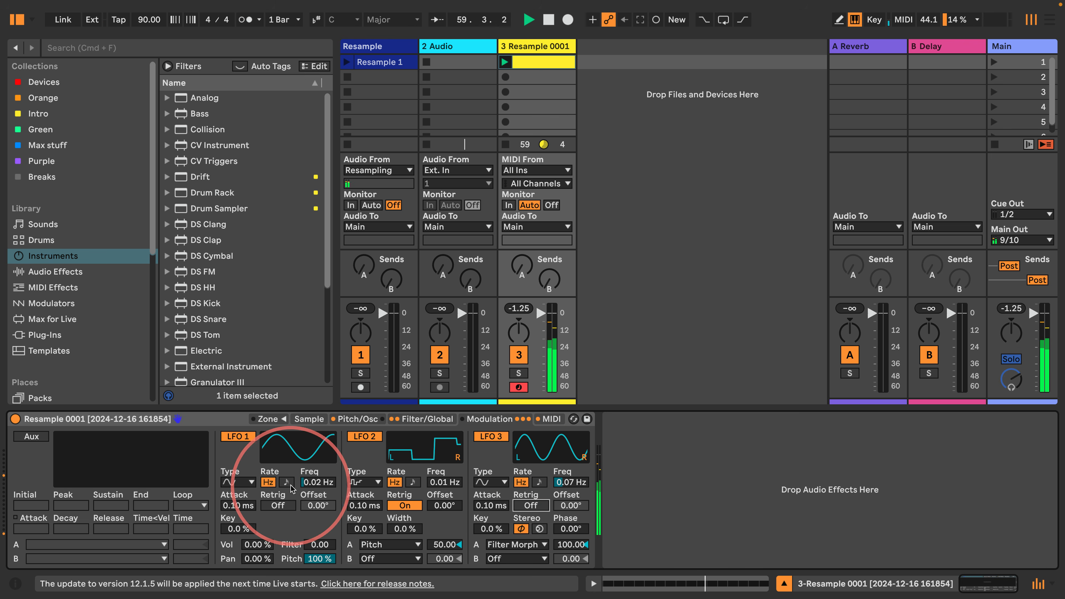
{"action": "left_click", "coordinate": [318, 484]}
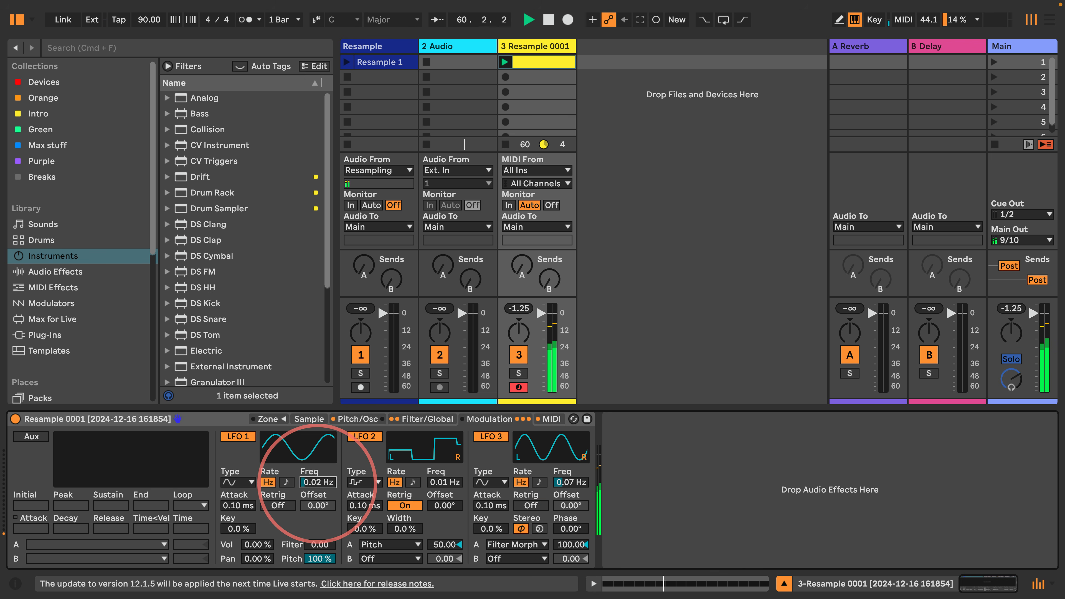
Set LFO 1's pitch amount to 50% and frequency to 0.04 Hz, and LFO 3's frequency to 0.05 Hz.
{"action": "left_click_drag", "start_coordinate": [317, 559], "coordinate": [318, 564]}
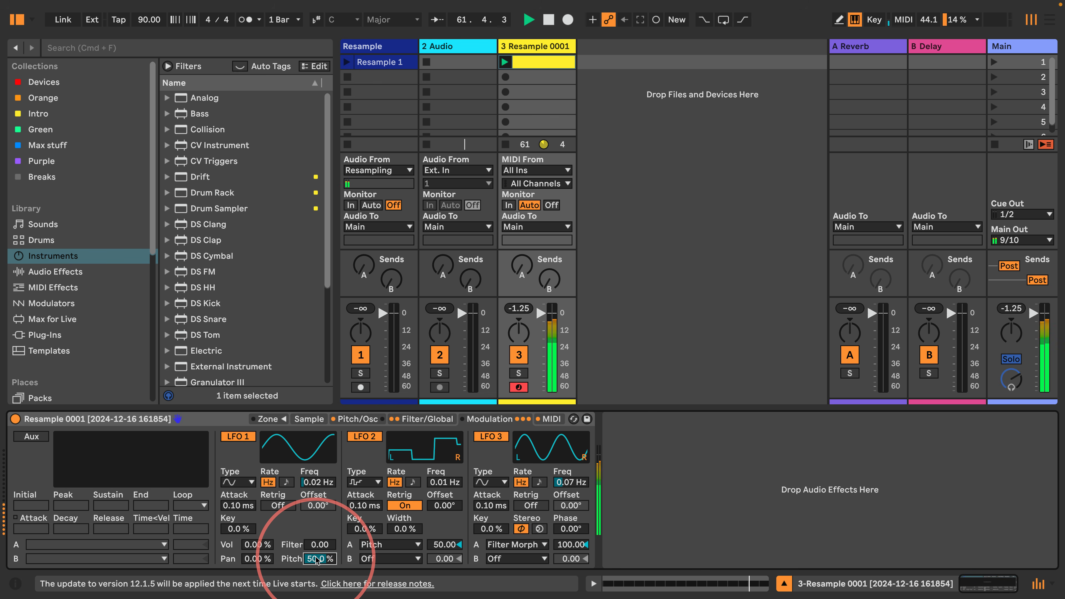
{"action": "left_click_drag", "start_coordinate": [570, 482], "coordinate": [561, 499]}
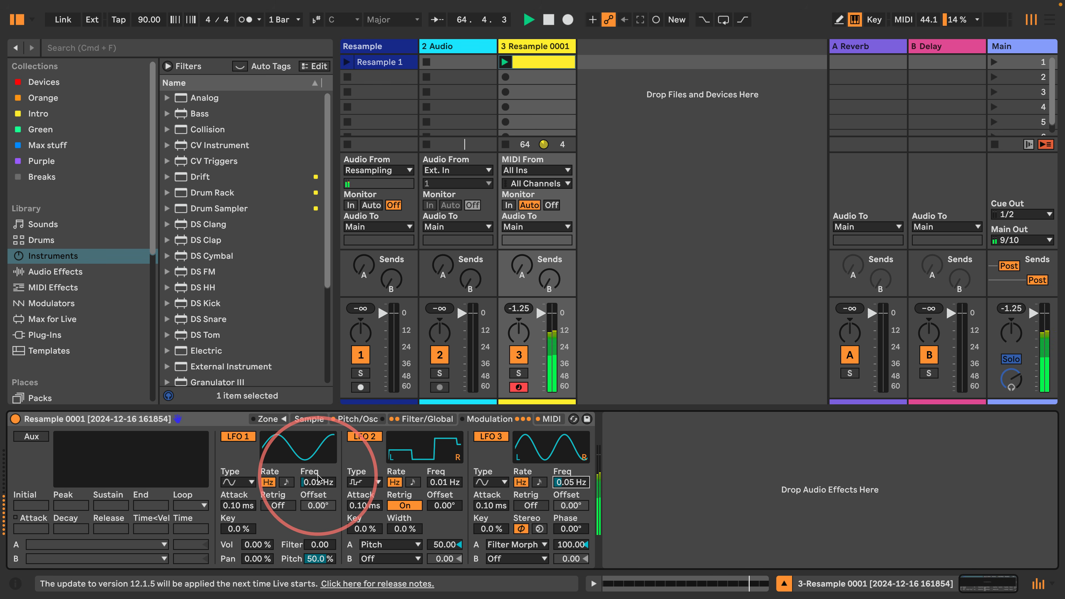
{"action": "left_click_drag", "start_coordinate": [319, 478], "coordinate": [318, 474]}
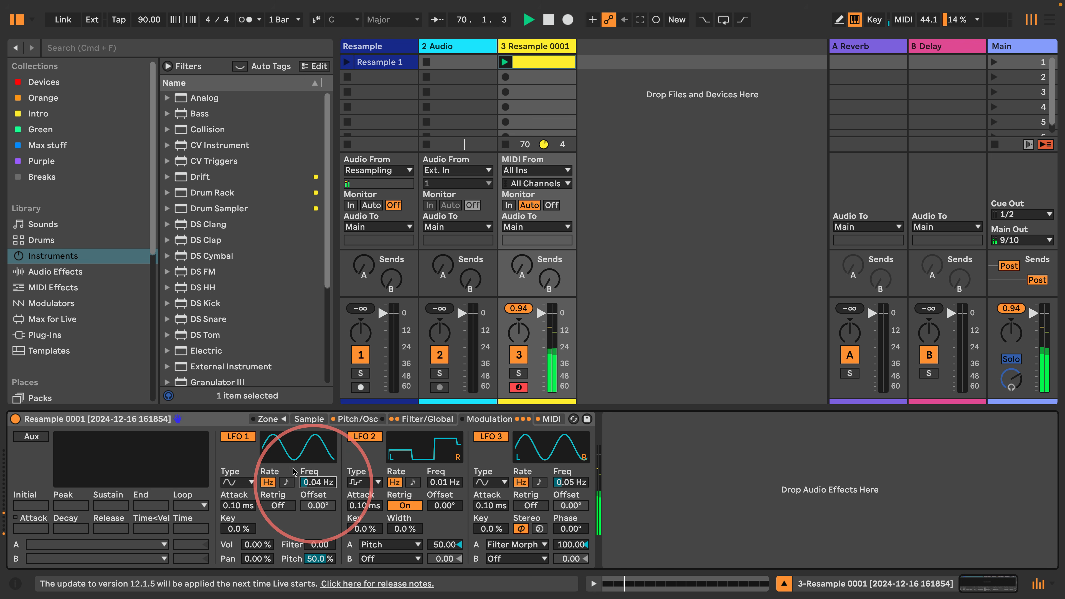
Stop playback, add the OTT preset after Sampler, group it into an Audio Effect Rack and show the rack's chains.
{"action": "key", "text": "space"}
{"action": "left_click", "coordinate": [41, 273]}
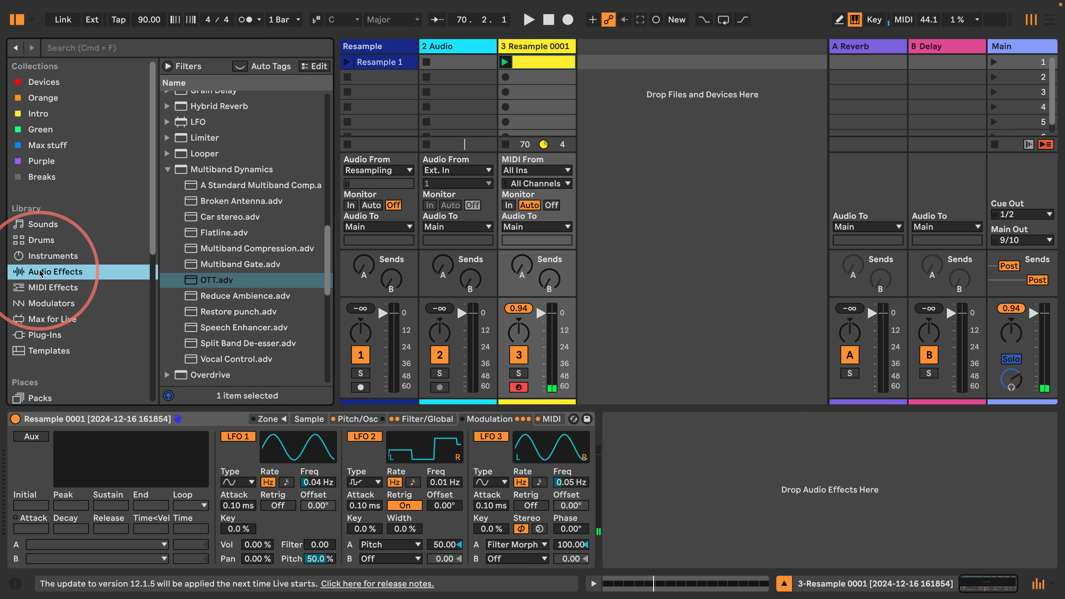
{"action": "left_click_drag", "start_coordinate": [191, 279], "coordinate": [685, 437]}
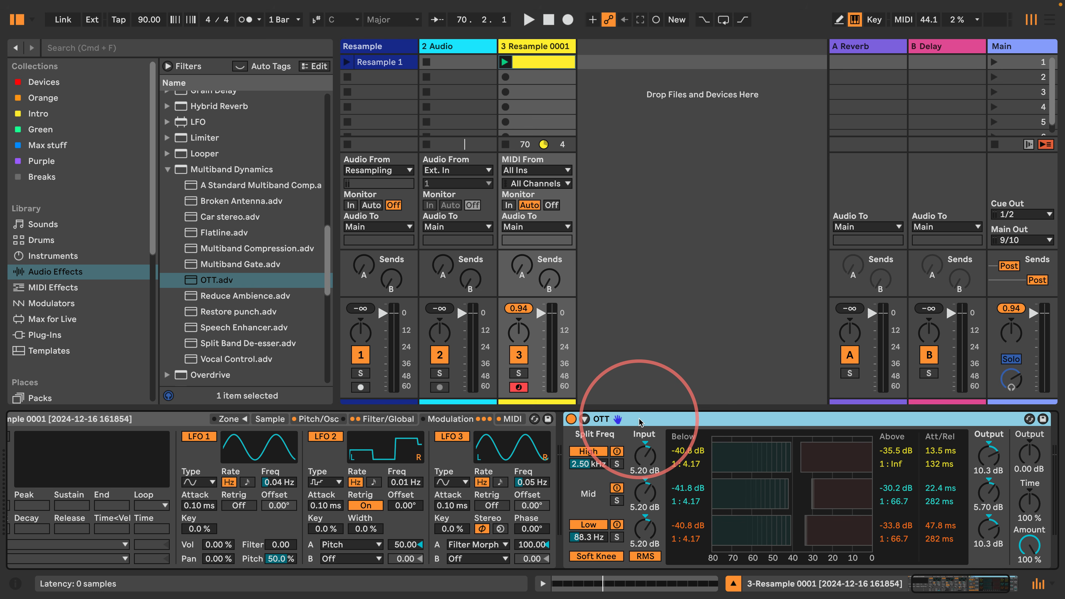
{"action": "key", "text": "super+g"}
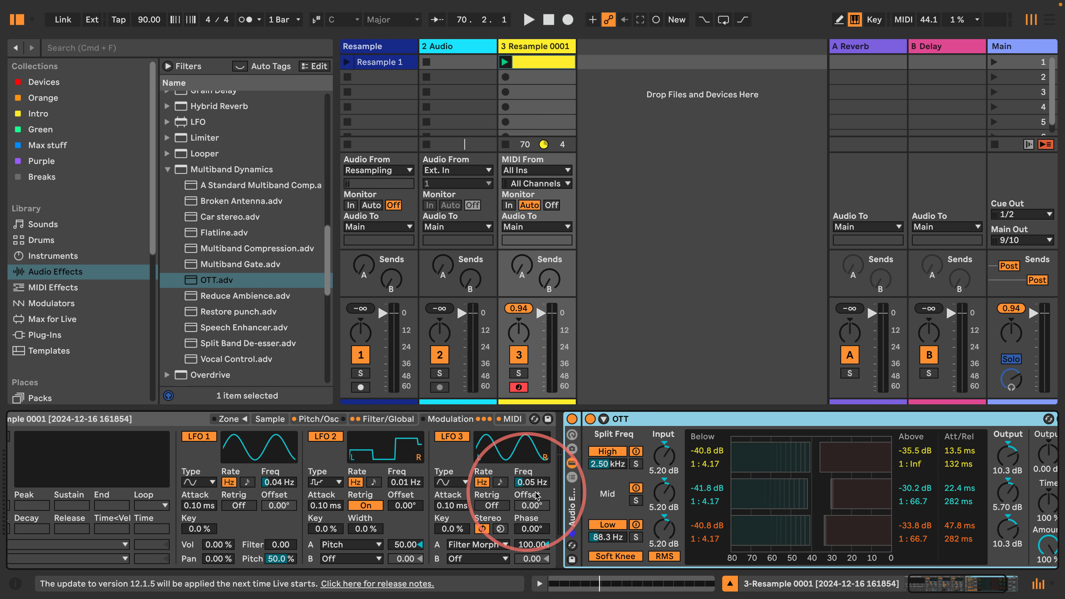
{"action": "left_click", "coordinate": [572, 477]}
Add Drum Buss to the Audio Effect Rack as a second chain parallel to OTT.
{"action": "left_click", "coordinate": [167, 169]}
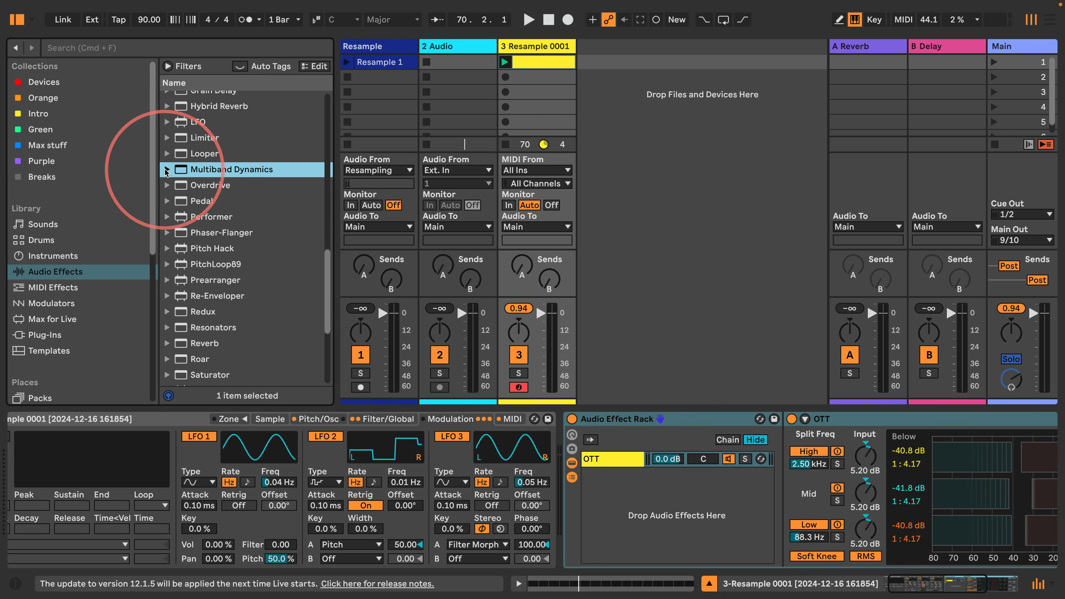
{"action": "scroll", "coordinate": [180, 206], "scroll_direction": "up", "scroll_amount": 5}
{"action": "scroll", "coordinate": [179, 207], "scroll_direction": "up", "scroll_amount": 10}
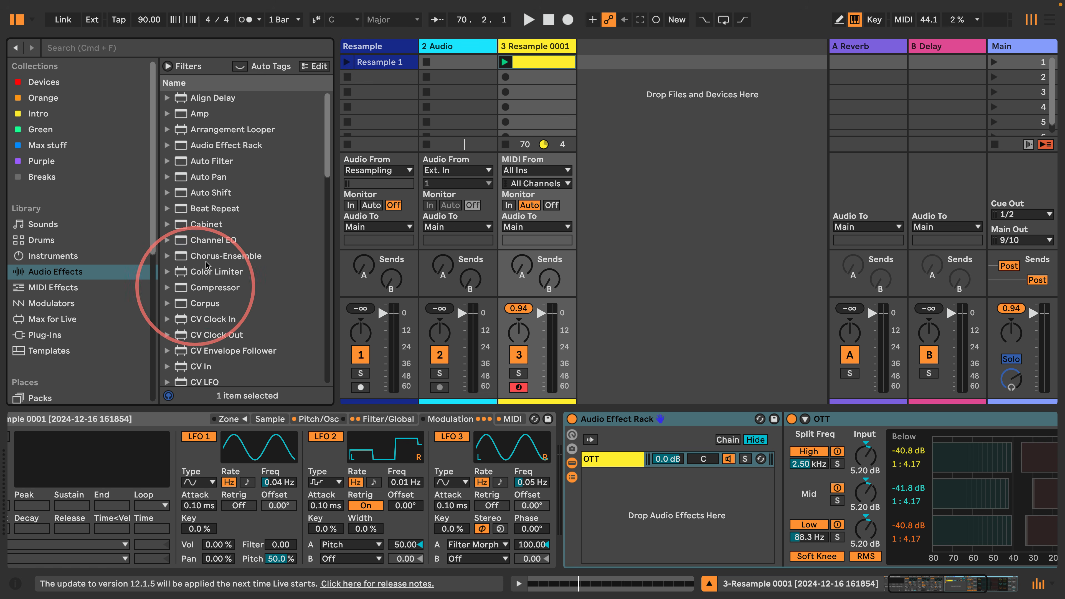
{"action": "scroll", "coordinate": [197, 256], "scroll_direction": "down", "scroll_amount": 5}
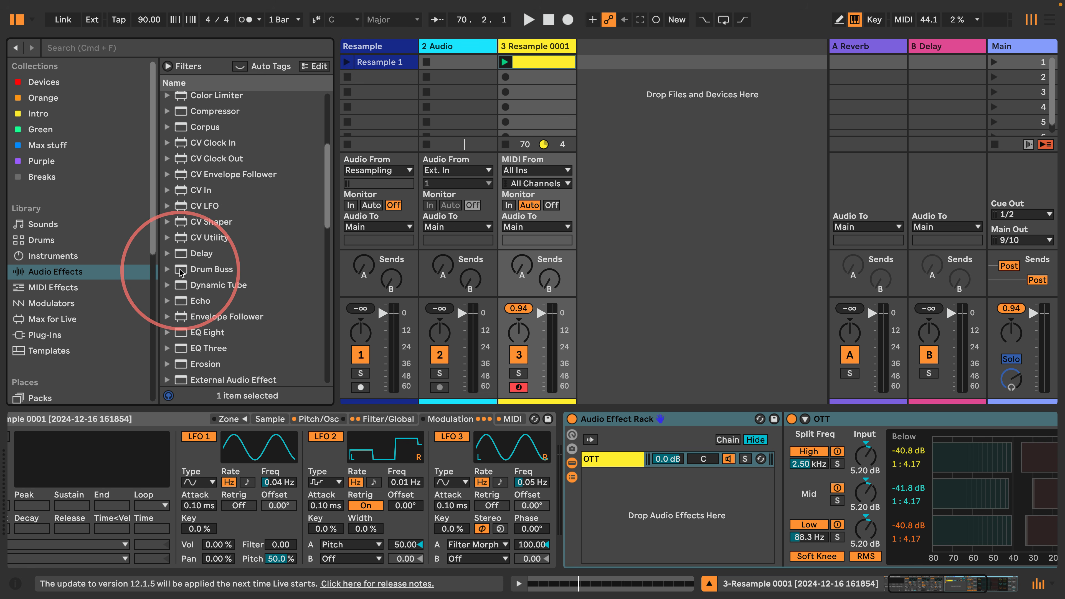
{"action": "left_click_drag", "start_coordinate": [205, 268], "coordinate": [619, 507]}
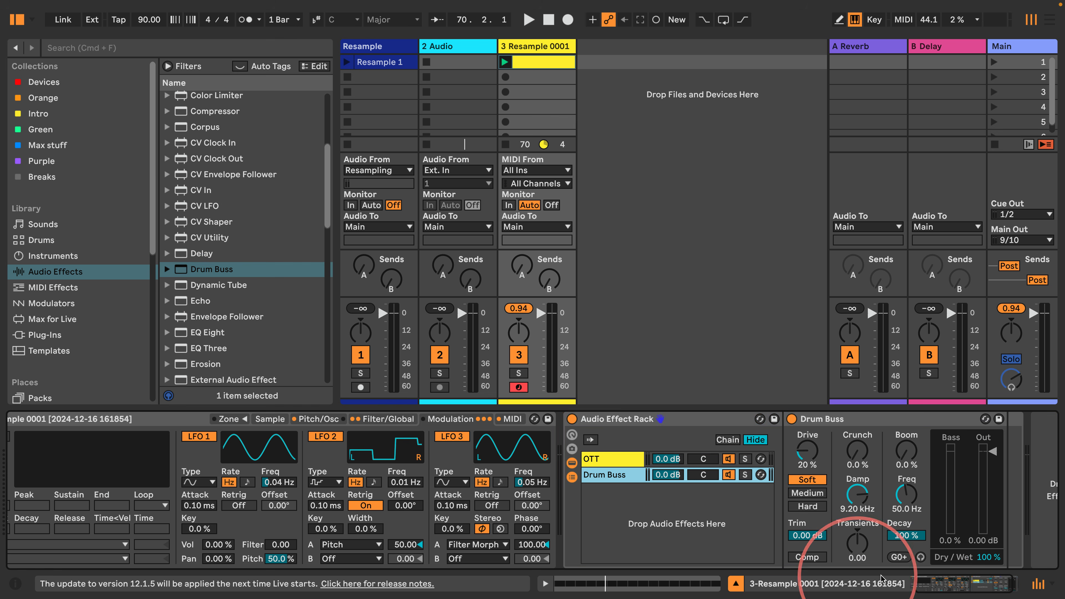
Set Drum Buss's Transients to 1.00 and lower its Drive, then display the OTT chain.
{"action": "left_click_drag", "start_coordinate": [800, 544], "coordinate": [799, 514]}
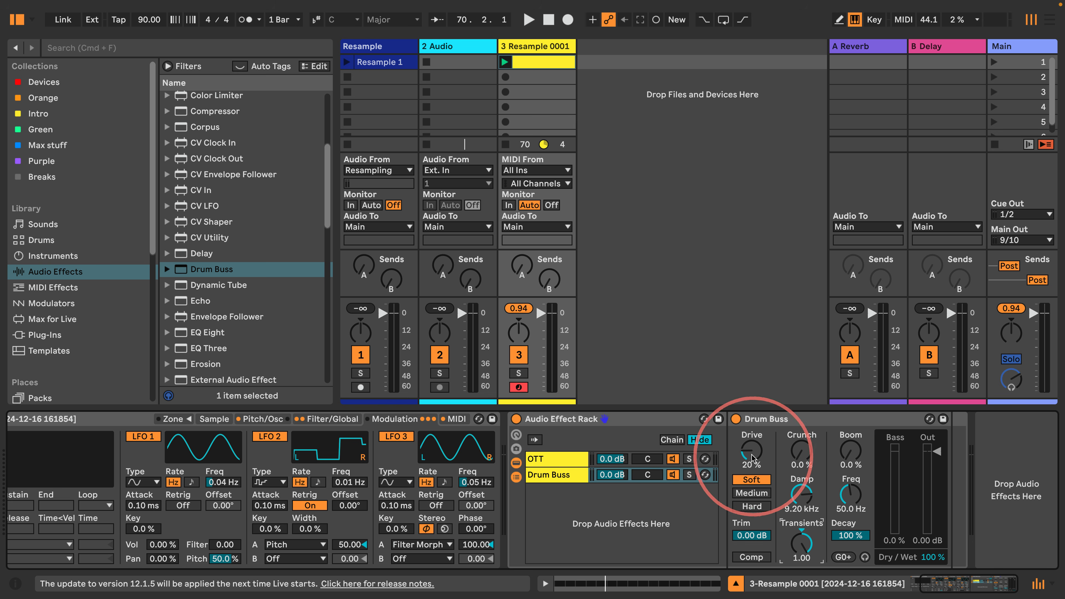
{"action": "left_click_drag", "start_coordinate": [751, 454], "coordinate": [750, 469]}
{"action": "left_click", "coordinate": [549, 458]}
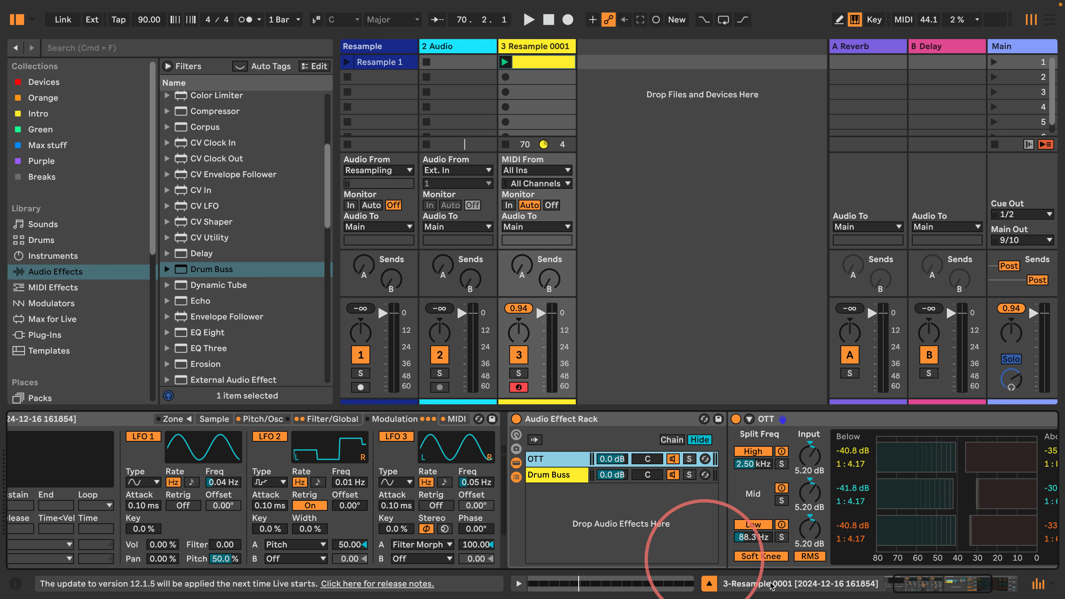
{"action": "left_click", "coordinate": [937, 588]}
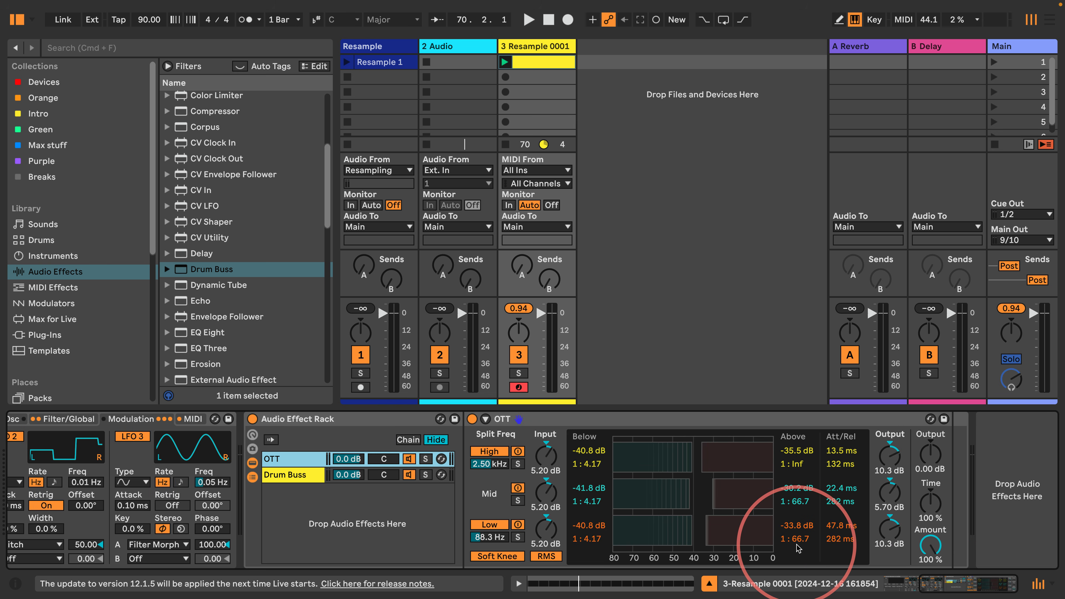
Add a Limiter after the effect rack and set the Resample 0001 track's volume to -2.0 dB during playback.
{"action": "mouse_move", "coordinate": [541, 313]}
{"action": "left_mouse_down"}
{"action": "mouse_move", "coordinate": [540, 380]}
{"action": "mouse_move", "coordinate": [541, 327]}
{"action": "left_mouse_up"}
{"action": "key", "text": "space"}
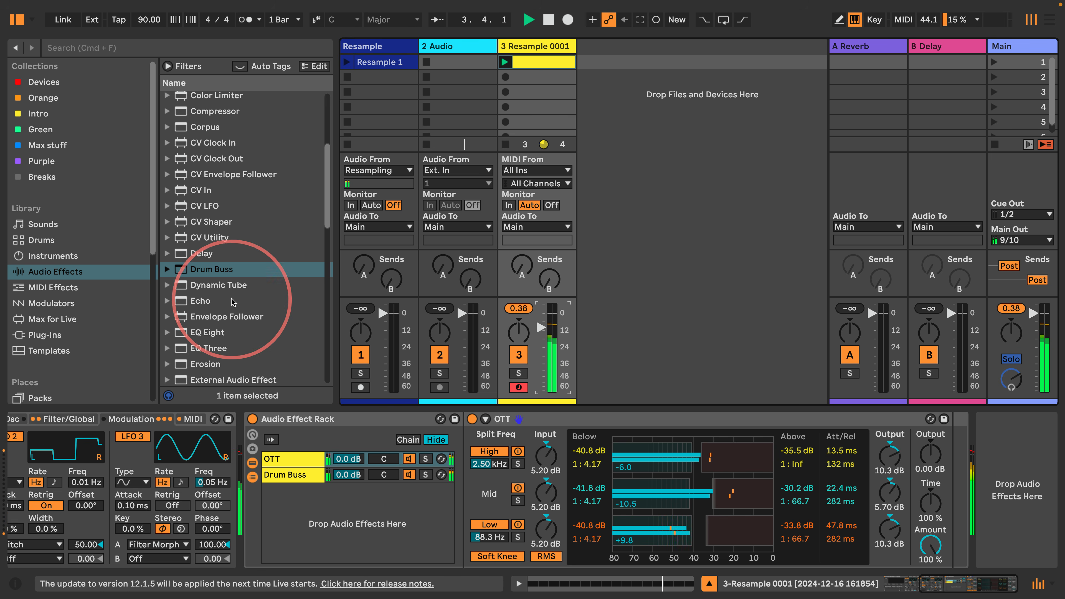
{"action": "scroll", "coordinate": [202, 204], "scroll_direction": "down", "scroll_amount": 10}
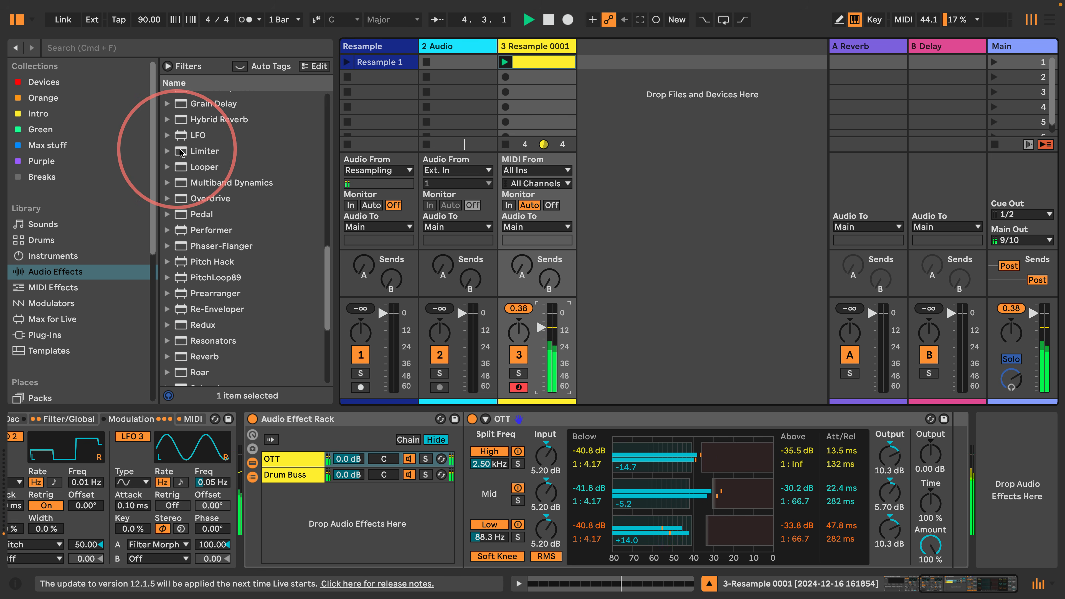
{"action": "left_click_drag", "start_coordinate": [203, 151], "coordinate": [989, 459]}
{"action": "left_click_drag", "start_coordinate": [958, 583], "coordinate": [971, 583]}
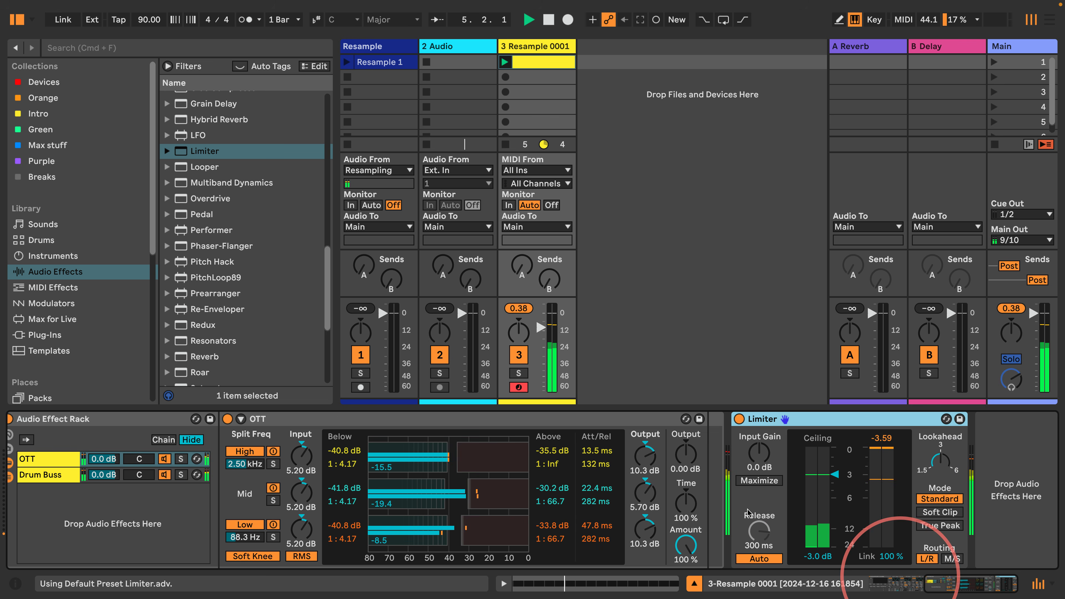
{"action": "left_click_drag", "start_coordinate": [540, 327], "coordinate": [540, 325]}
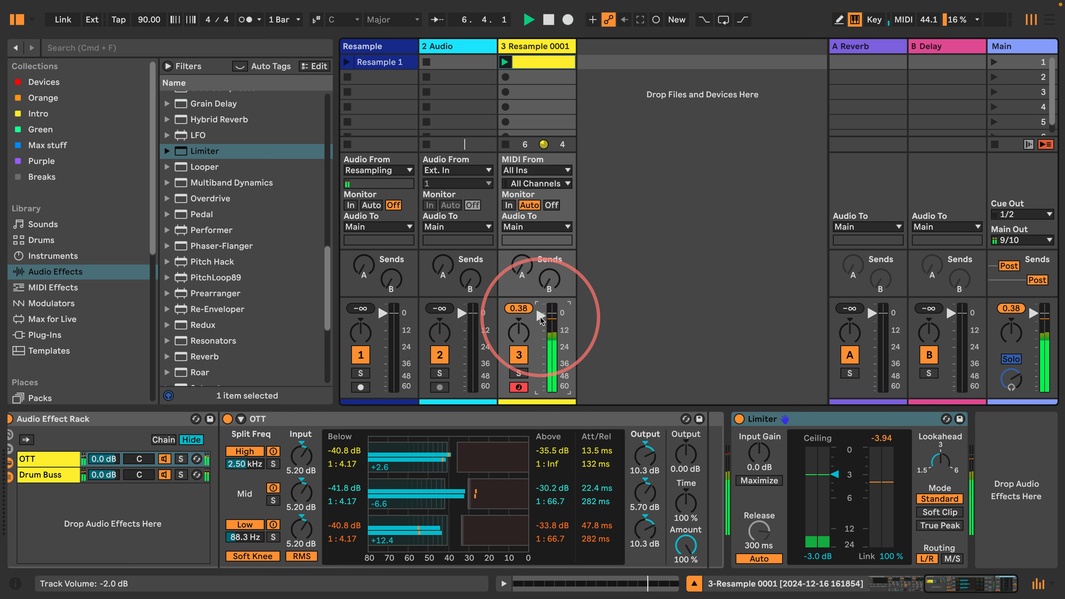
Adjust the release of Sampler's volume envelope while auditioning, settling on 749 ms.
{"action": "left_click_drag", "start_coordinate": [942, 586], "coordinate": [880, 587]}
{"action": "left_click", "coordinate": [426, 419]}
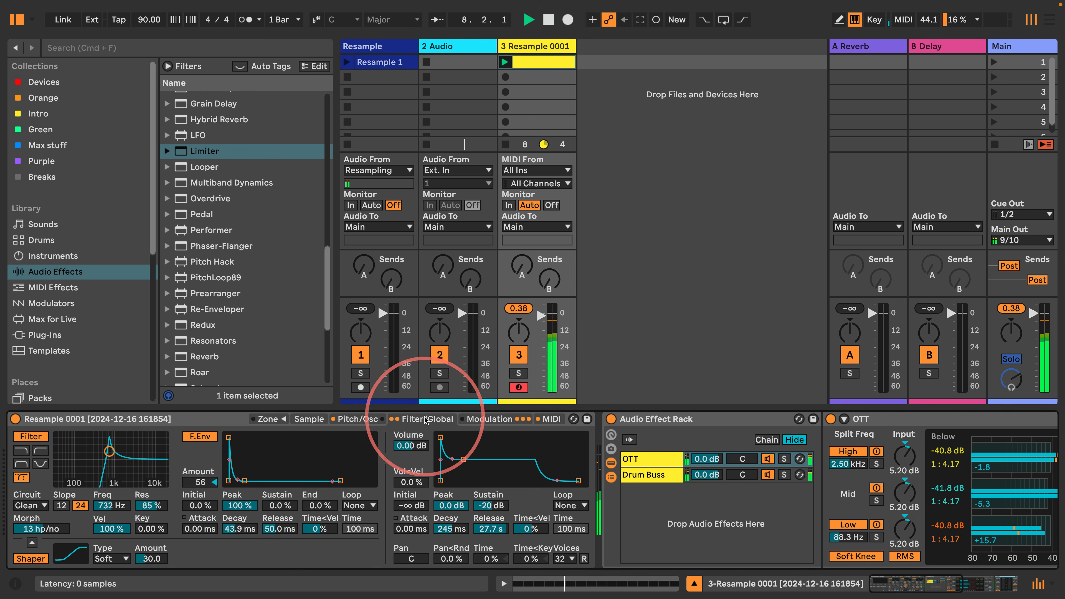
{"action": "mouse_move", "coordinate": [490, 527]}
{"action": "left_mouse_down"}
{"action": "mouse_move", "coordinate": [492, 543]}
{"action": "mouse_move", "coordinate": [492, 525]}
{"action": "left_mouse_up"}
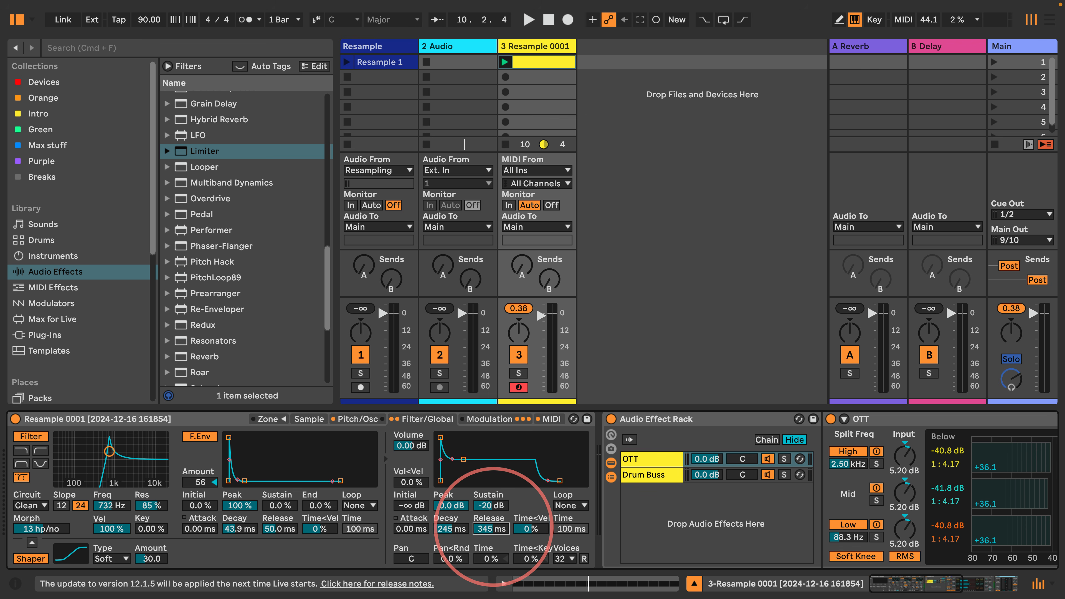
{"action": "left_click_drag", "start_coordinate": [493, 526], "coordinate": [492, 528]}
{"action": "left_click", "coordinate": [551, 419]}
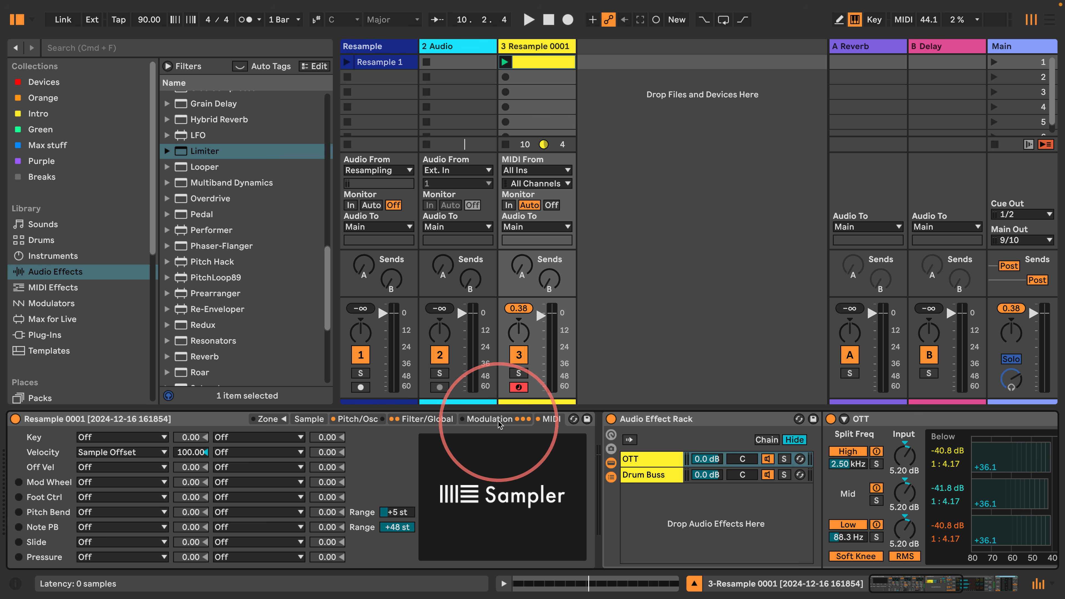
{"action": "left_click", "coordinate": [489, 418]}
{"action": "left_click", "coordinate": [417, 419]}
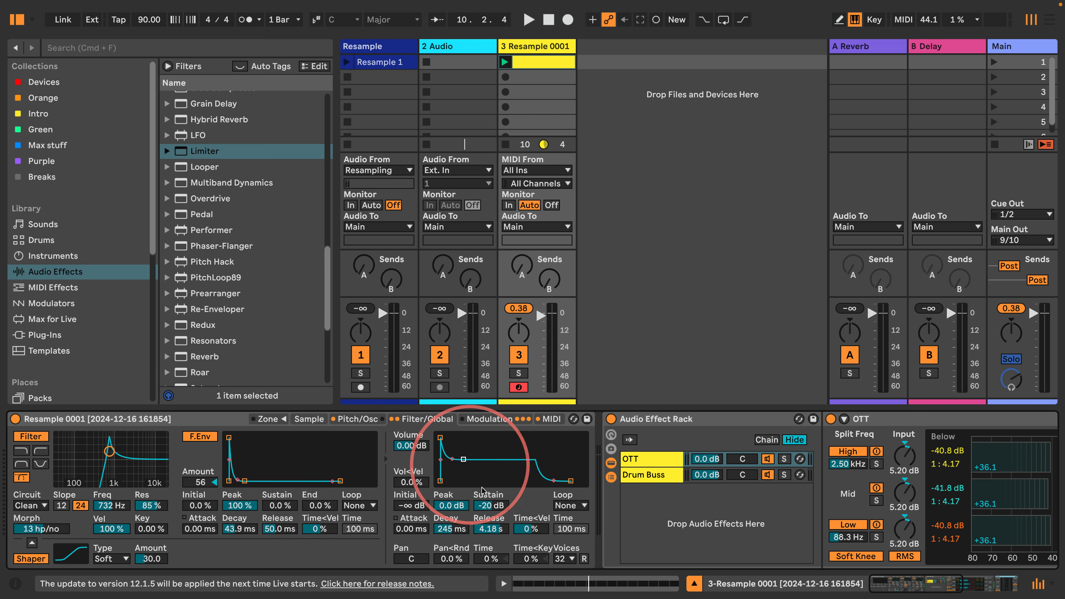
{"action": "left_click", "coordinate": [490, 528]}
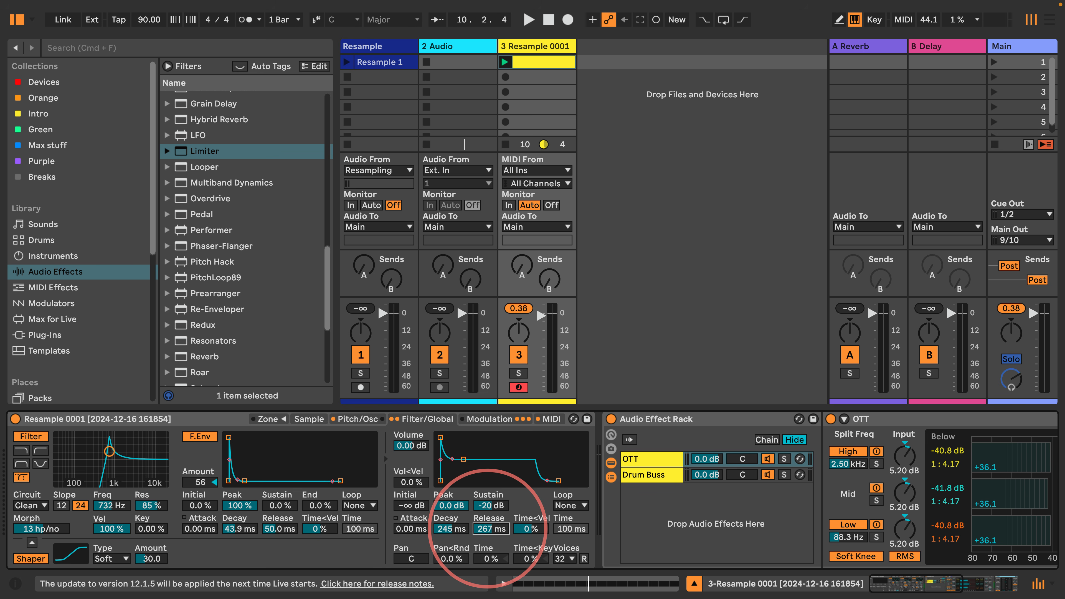
{"action": "key", "text": "space"}
{"action": "left_click_drag", "start_coordinate": [488, 528], "coordinate": [487, 531]}
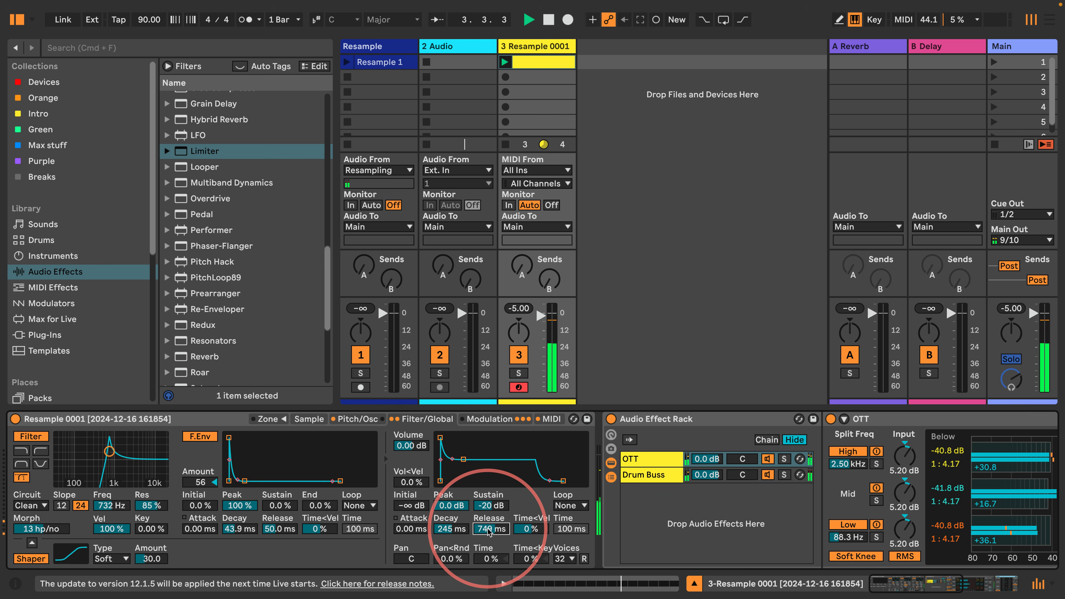
Add Expression Control before Sampler and map its Random source in Remote mode to the volume envelope's release, with an output range of 63% to 100%.
{"action": "left_click", "coordinate": [45, 288]}
{"action": "left_click_drag", "start_coordinate": [226, 161], "coordinate": [6, 436]}
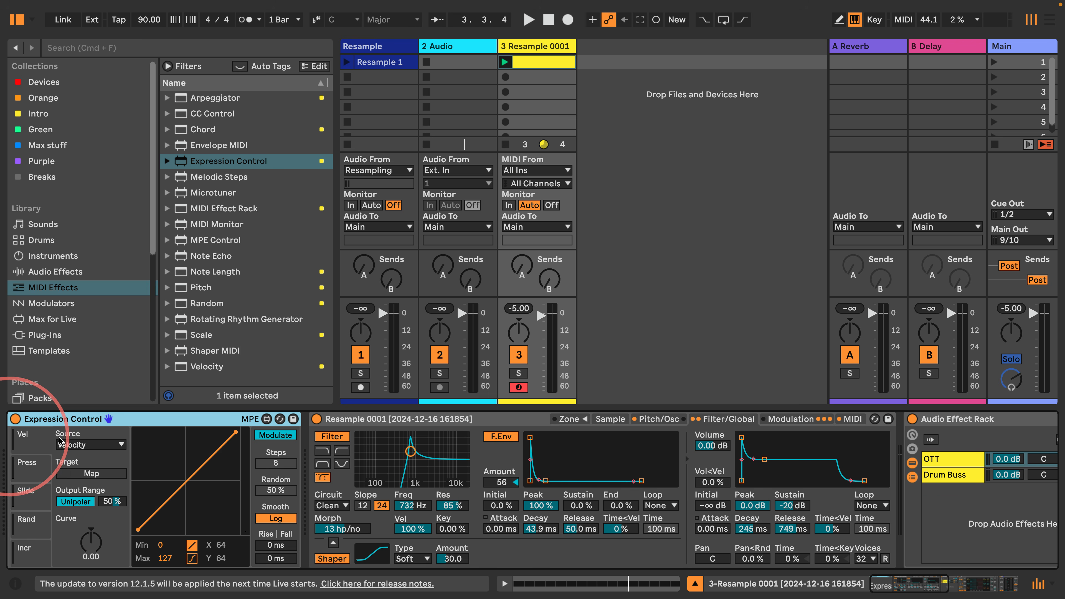
{"action": "left_click", "coordinate": [32, 524]}
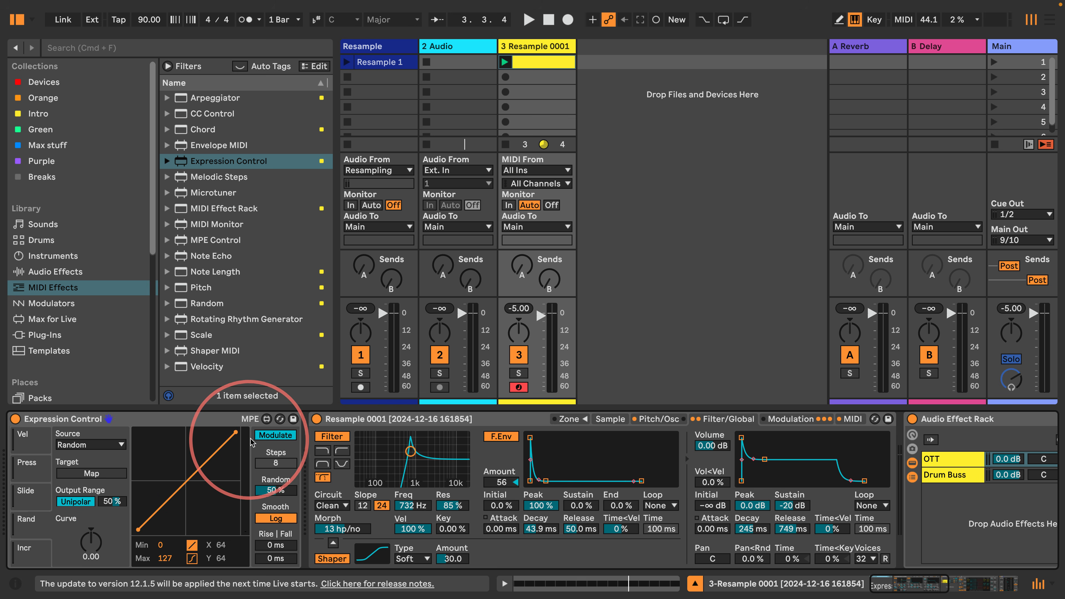
{"action": "left_click", "coordinate": [273, 436]}
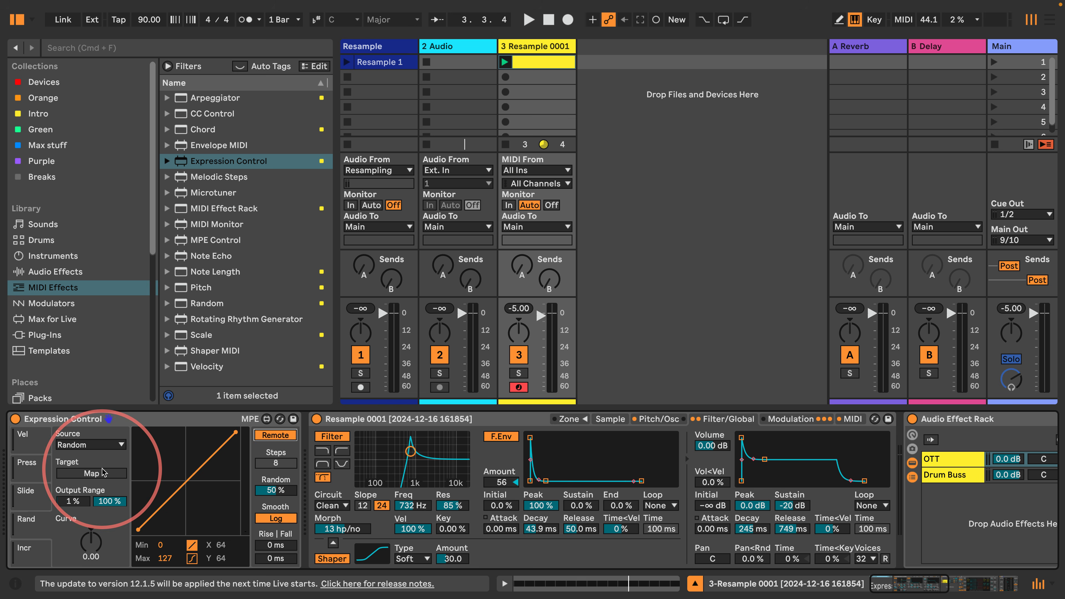
{"action": "left_click", "coordinate": [791, 529]}
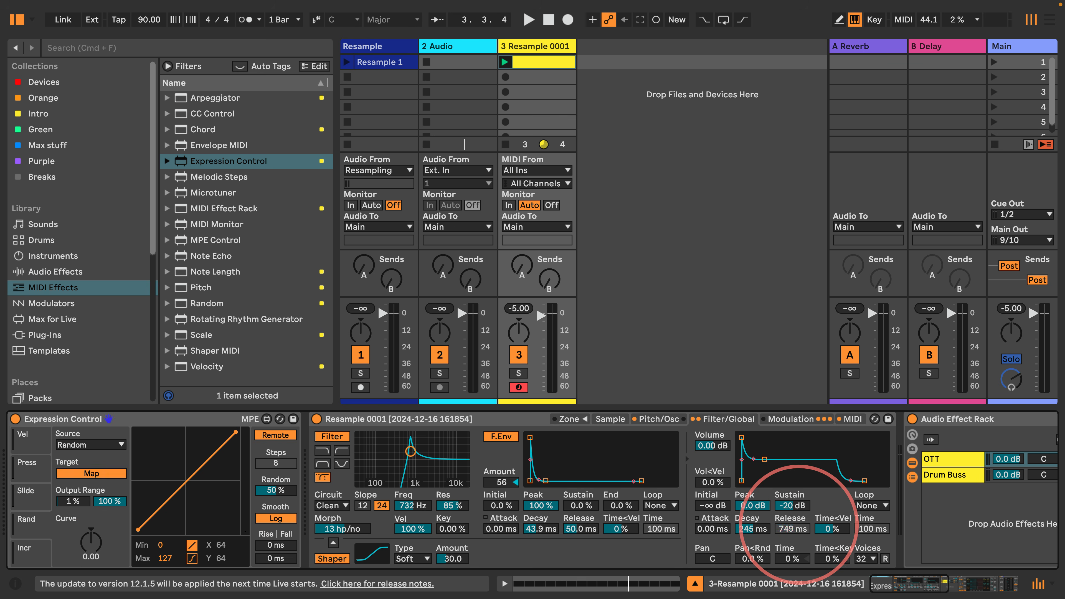
{"action": "left_click_drag", "start_coordinate": [73, 501], "coordinate": [64, 456]}
{"action": "left_click_drag", "start_coordinate": [64, 457], "coordinate": [64, 458]}
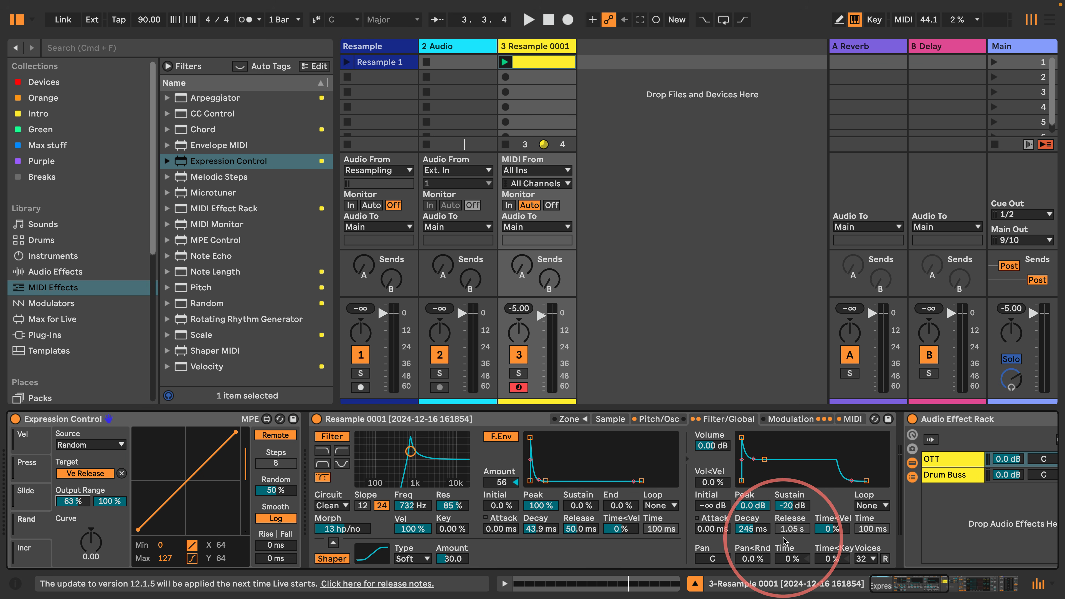
Play the clip and set LFO 1's pitch modulation amount to 22.7%.
{"action": "key", "text": "space"}
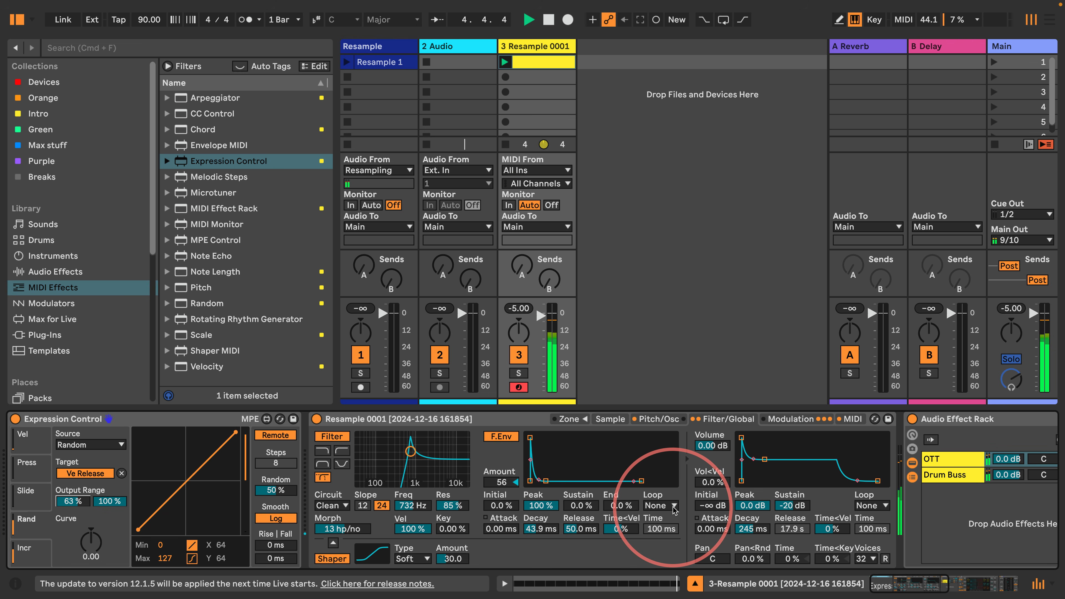
{"action": "left_click", "coordinate": [790, 418]}
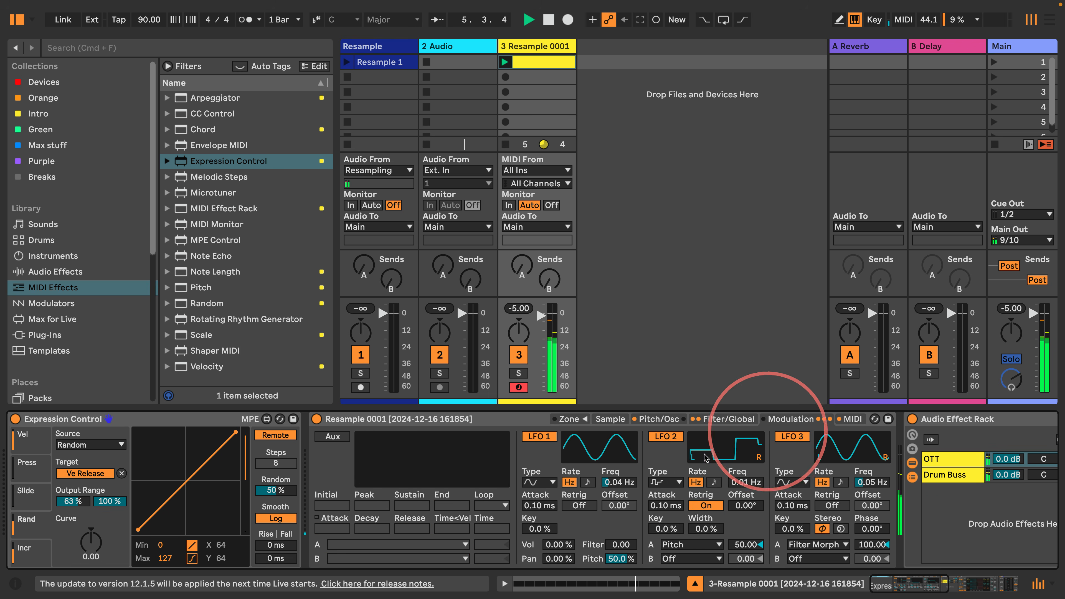
{"action": "left_click_drag", "start_coordinate": [619, 558], "coordinate": [620, 578]}
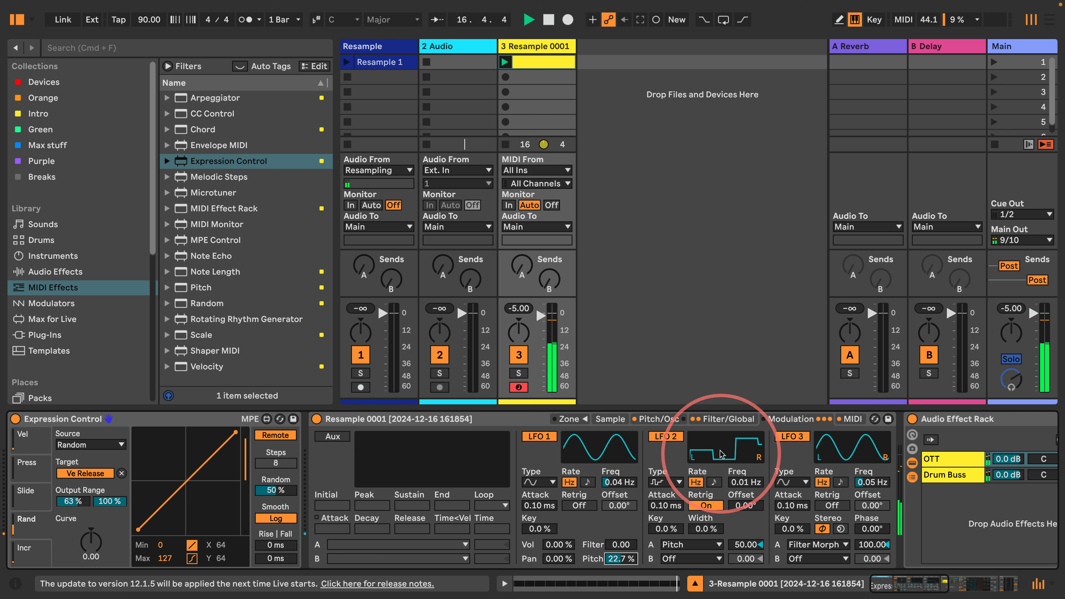
Set the filter to 593 Hz with 59% resonance and the volume envelope's decay to 73.5 ms.
{"action": "left_click", "coordinate": [635, 419]}
{"action": "left_click", "coordinate": [610, 419]}
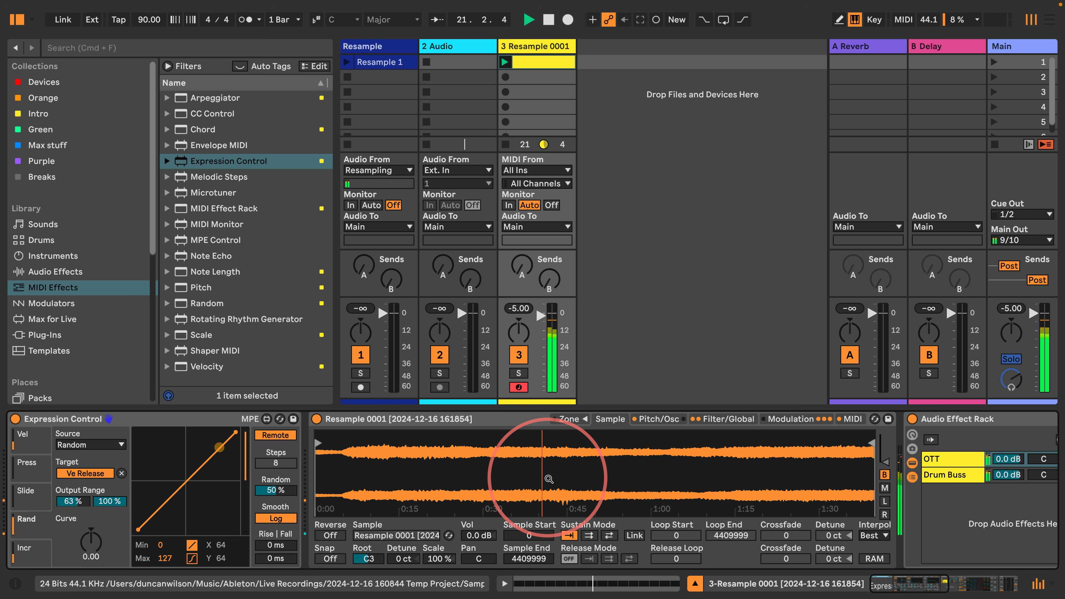
{"action": "left_click", "coordinate": [718, 419]}
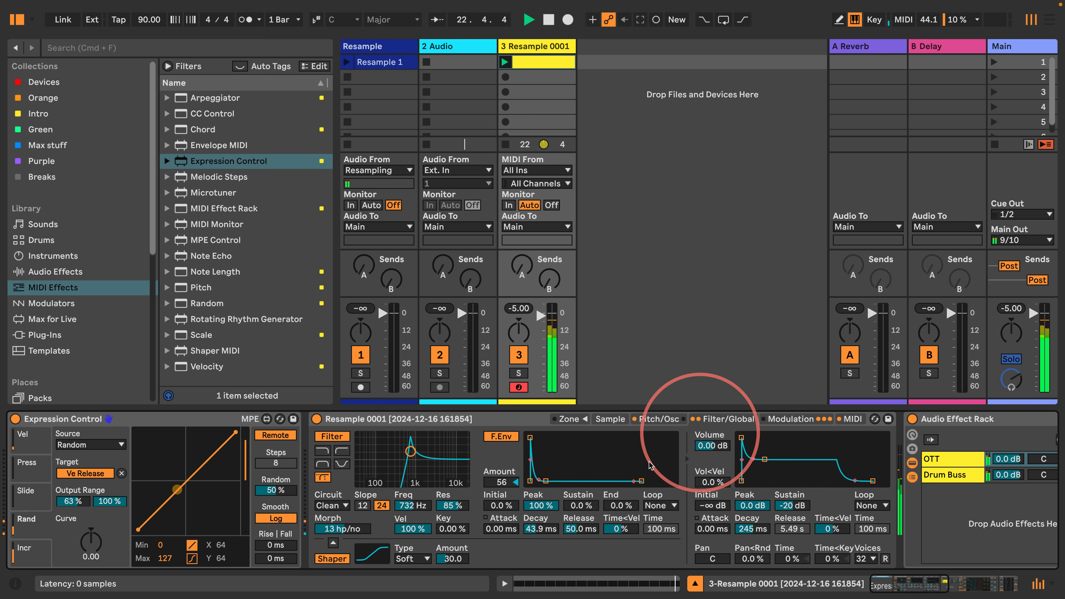
{"action": "mouse_move", "coordinate": [407, 458]}
{"action": "left_mouse_down"}
{"action": "mouse_move", "coordinate": [396, 458]}
{"action": "mouse_move", "coordinate": [407, 460]}
{"action": "left_mouse_up"}
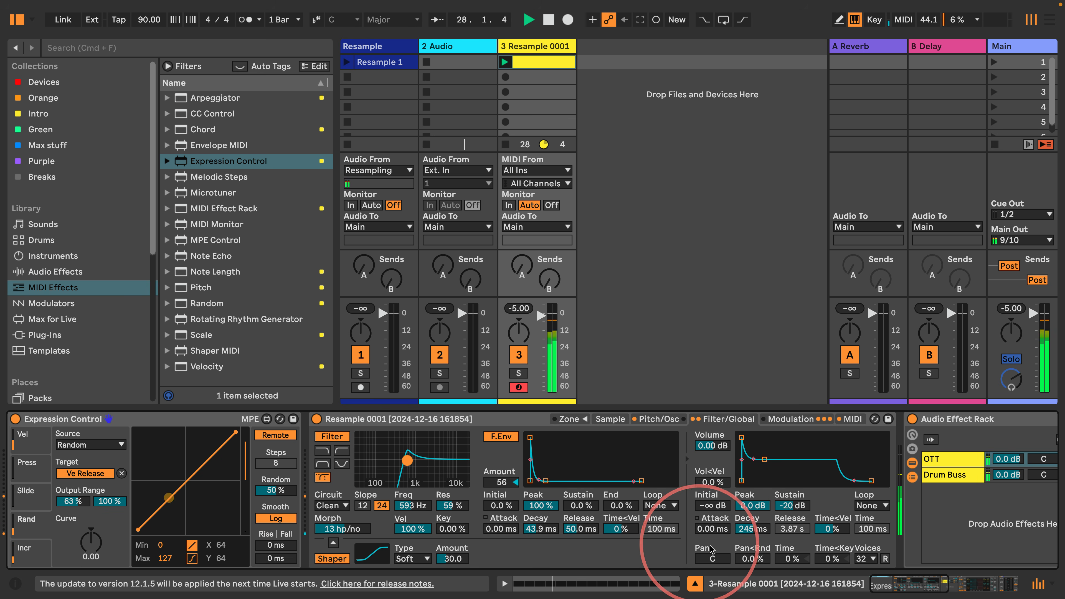
{"action": "left_click_drag", "start_coordinate": [752, 529], "coordinate": [752, 554]}
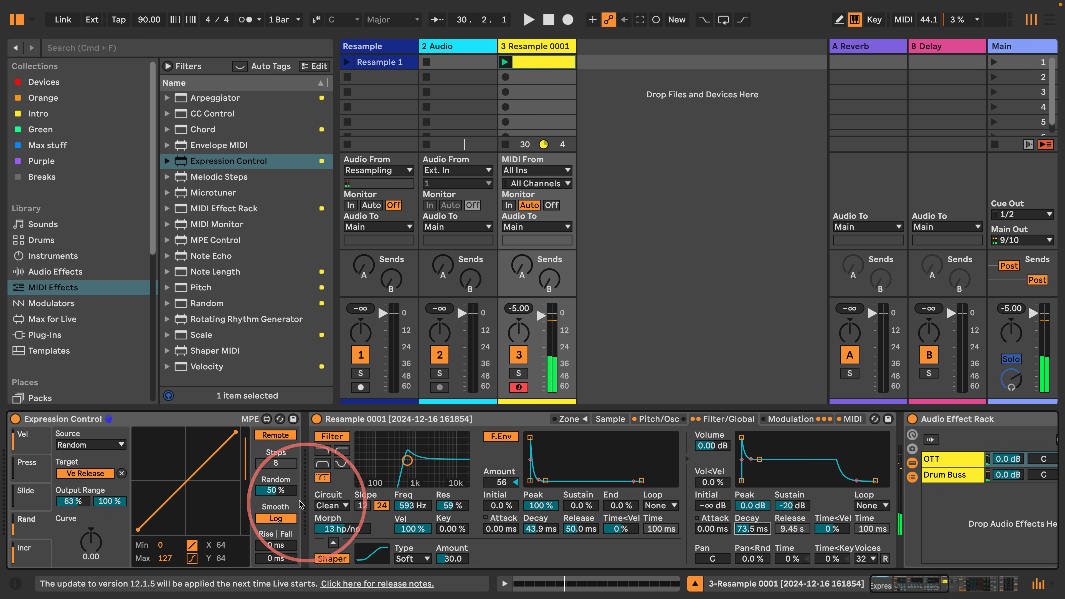
Switch Expression Control's Increment slot to Remote mode with a Random source and map it to the volume envelope's decay.
{"action": "left_click", "coordinate": [27, 555]}
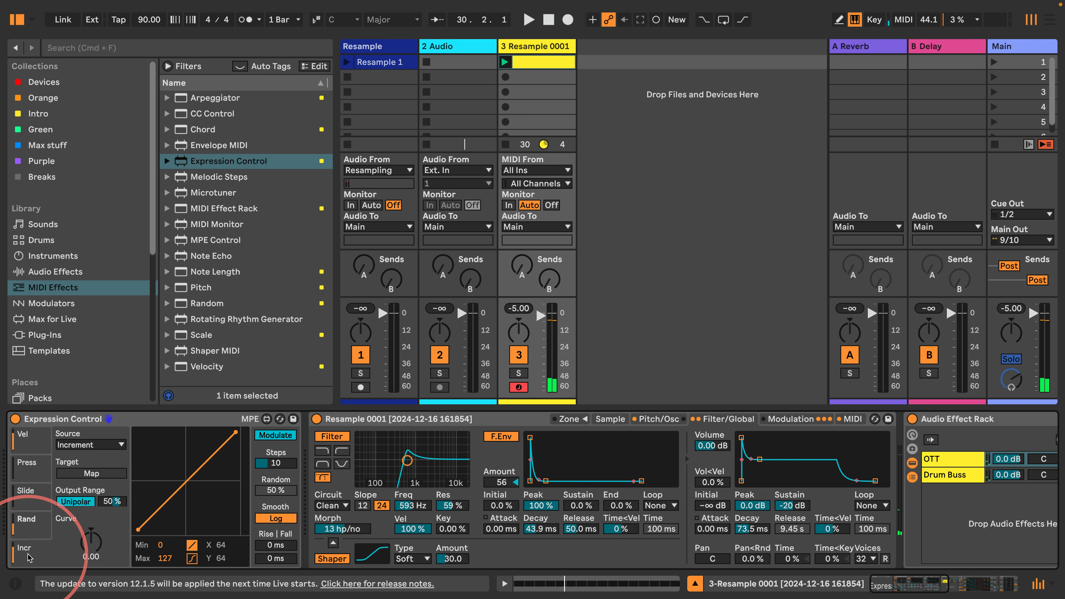
{"action": "left_click", "coordinate": [273, 435]}
{"action": "left_click", "coordinate": [112, 446]}
{"action": "left_click", "coordinate": [71, 537]}
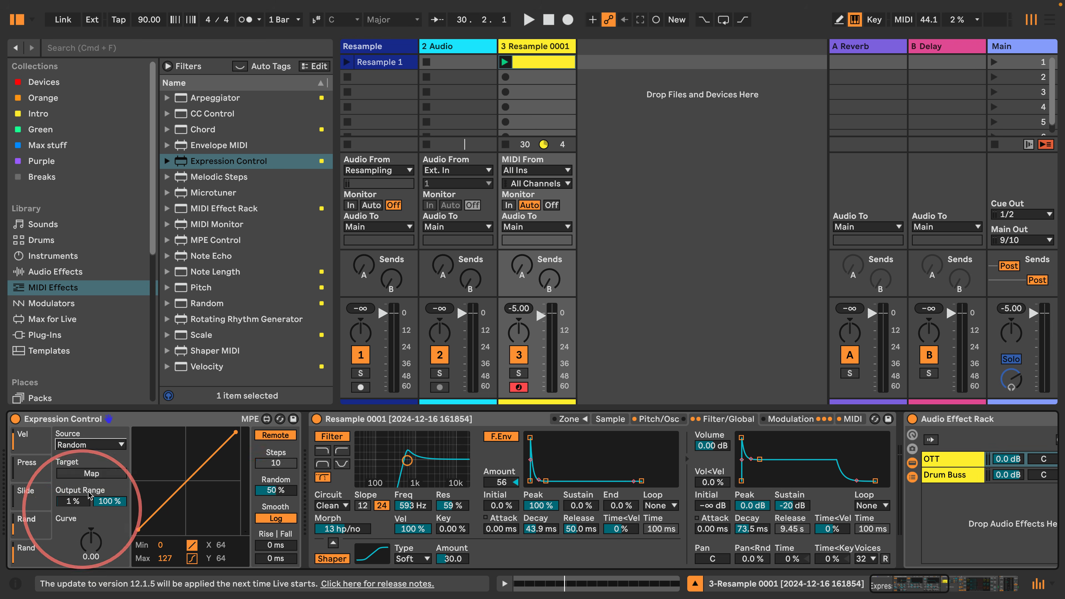
{"action": "left_click", "coordinate": [754, 525]}
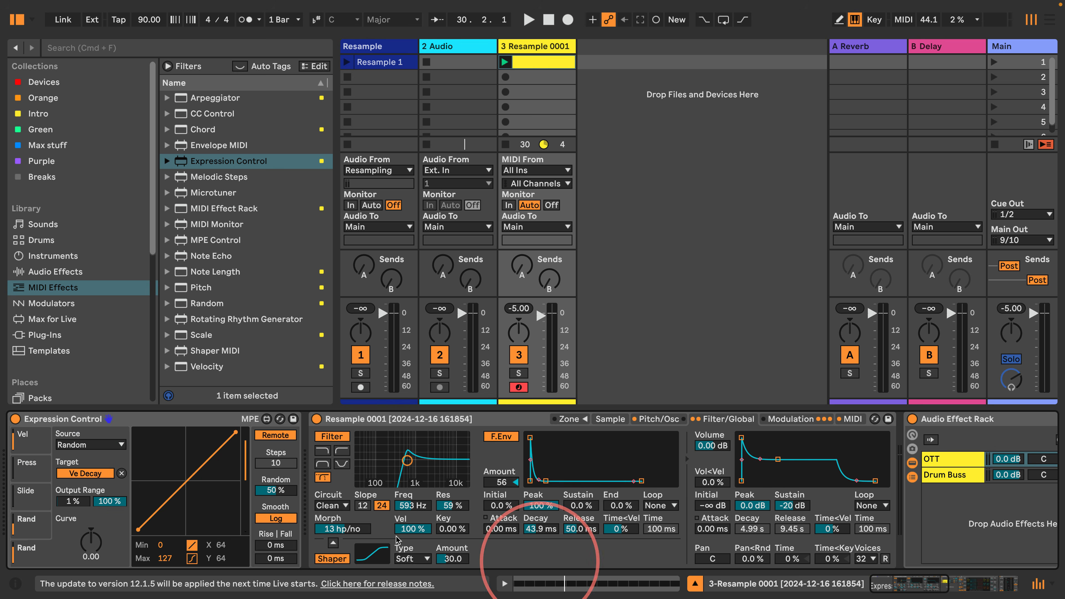
Narrow the output range of the volume envelope decay's random modulation to 20% to 77% and play the clip.
{"action": "left_click_drag", "start_coordinate": [75, 502], "coordinate": [109, 517]}
{"action": "key", "text": "space"}
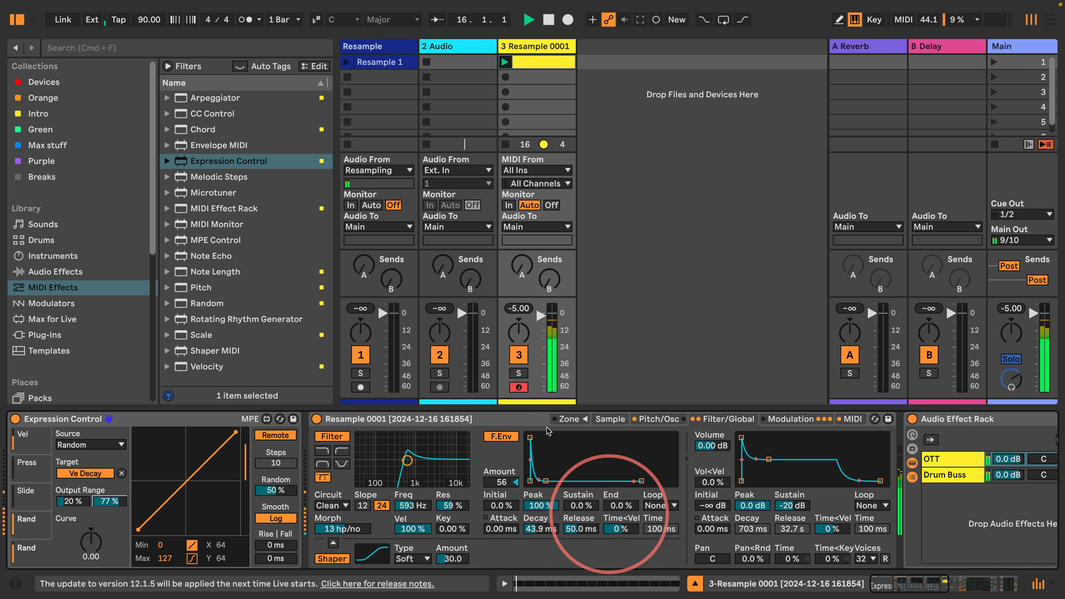
{"action": "left_click", "coordinate": [443, 46]}
{"action": "key", "text": "super+t"}
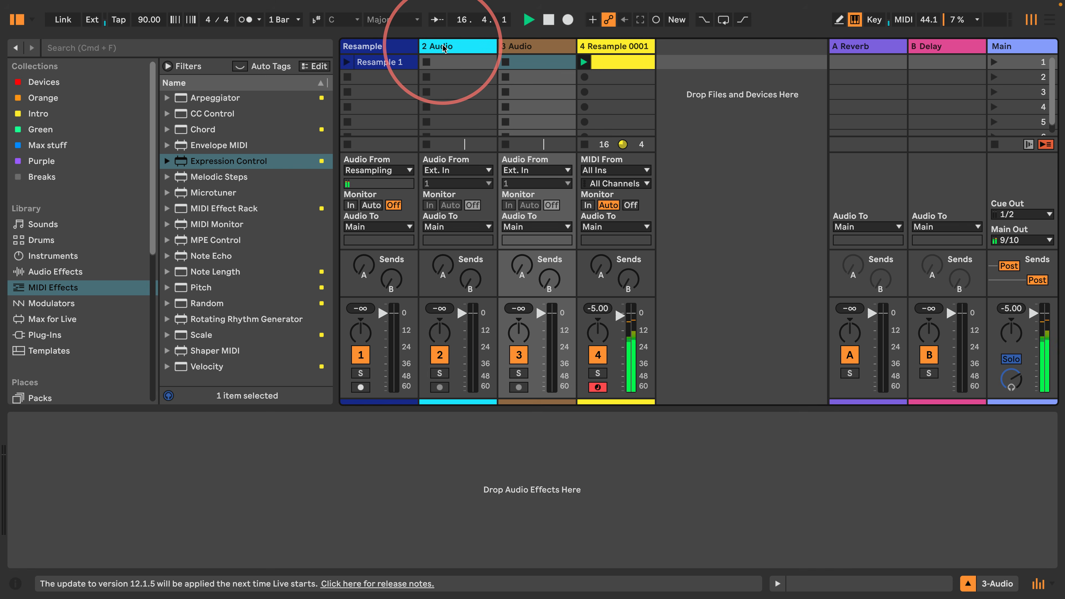
{"action": "left_click", "coordinate": [511, 49]}
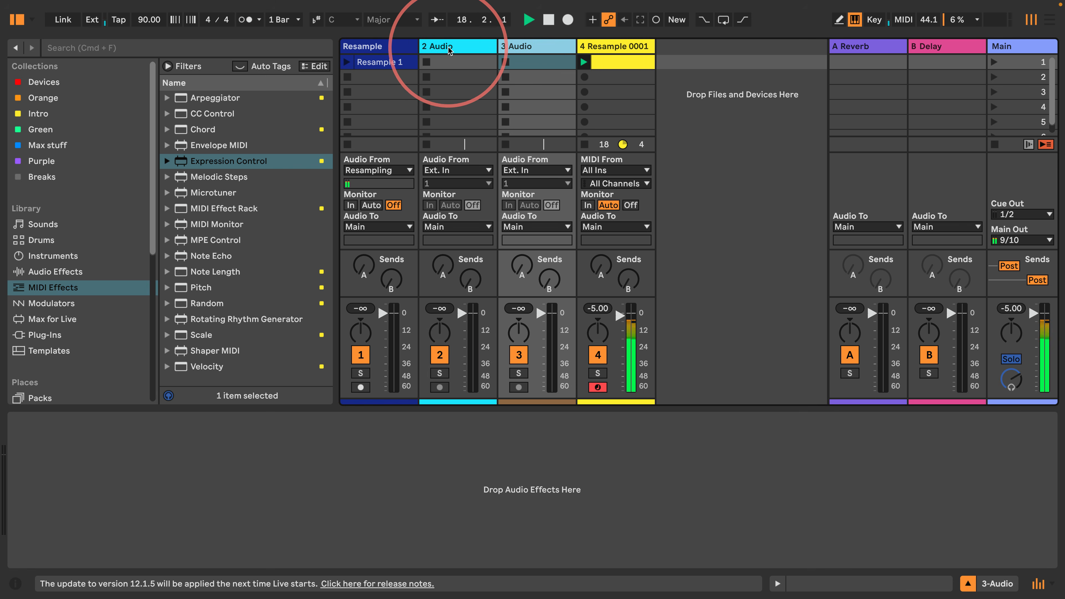
{"action": "key", "text": "Delete"}
Rename the second track, which holds the randomised effect rack, as Texture Generator.
{"action": "key", "text": "super+r"}
{"action": "type", "text": "T"}
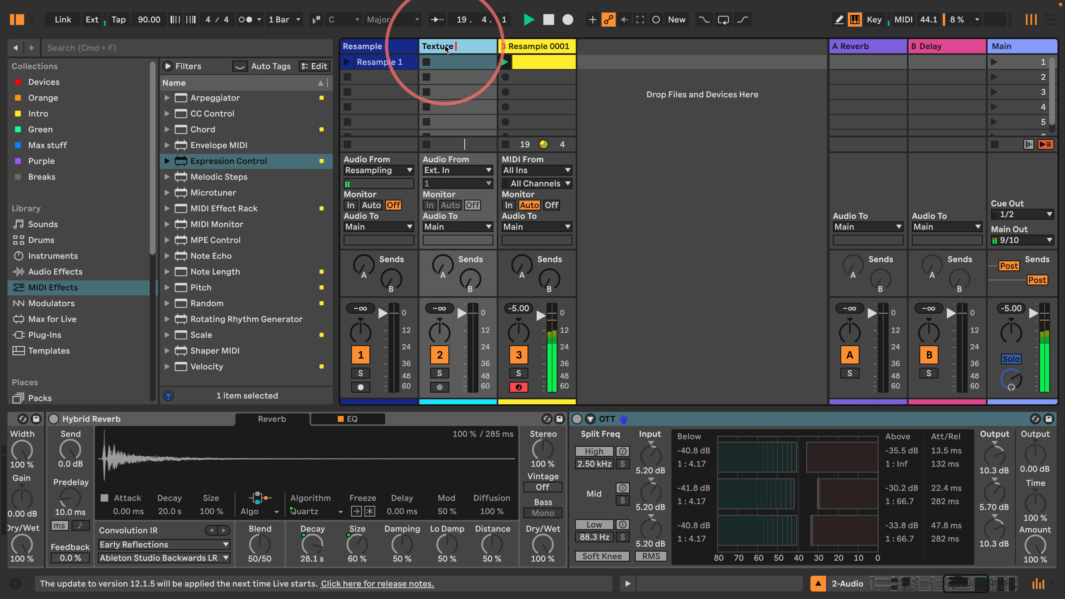
{"action": "type", "text": "exture Generator"}
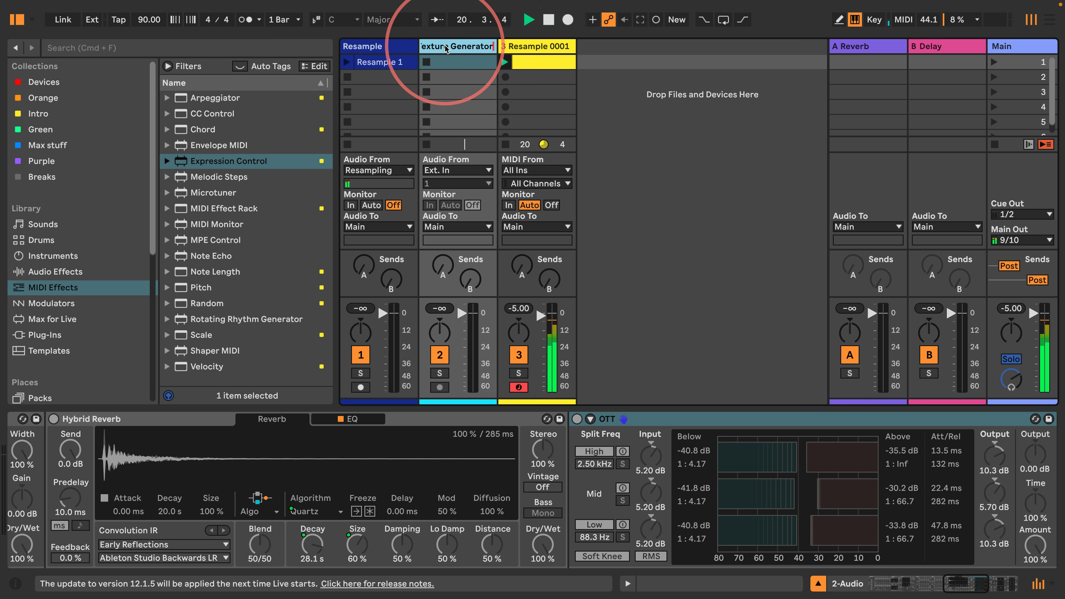
{"action": "key", "text": "Return"}
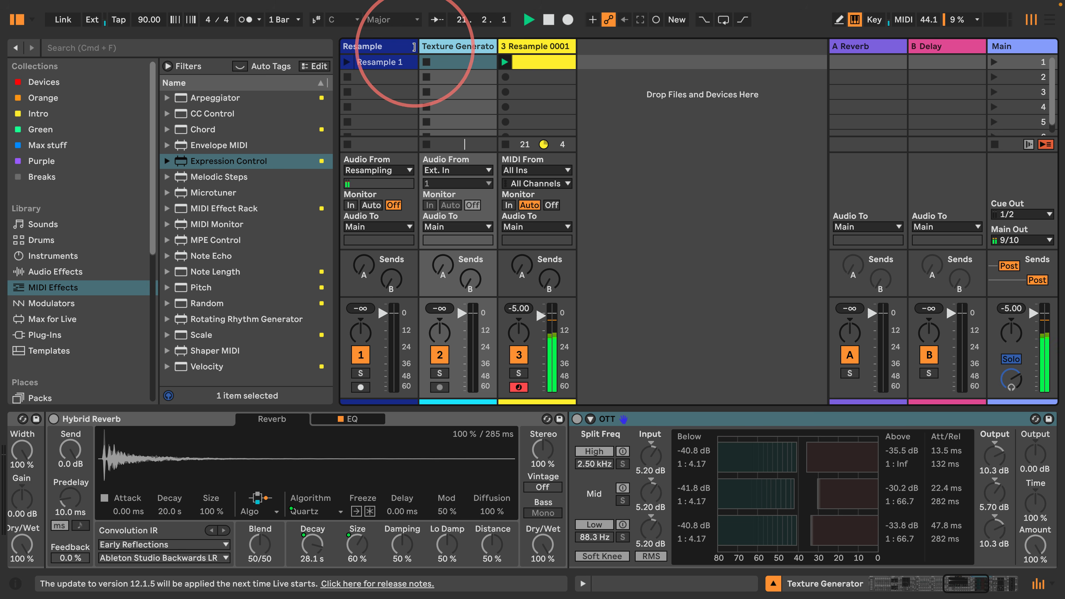
Widen the Resample, Texture Generator and Sampler track columns so more of their names fits.
{"action": "left_click_drag", "start_coordinate": [418, 47], "coordinate": [497, 48]}
{"action": "left_click", "coordinate": [398, 64]}
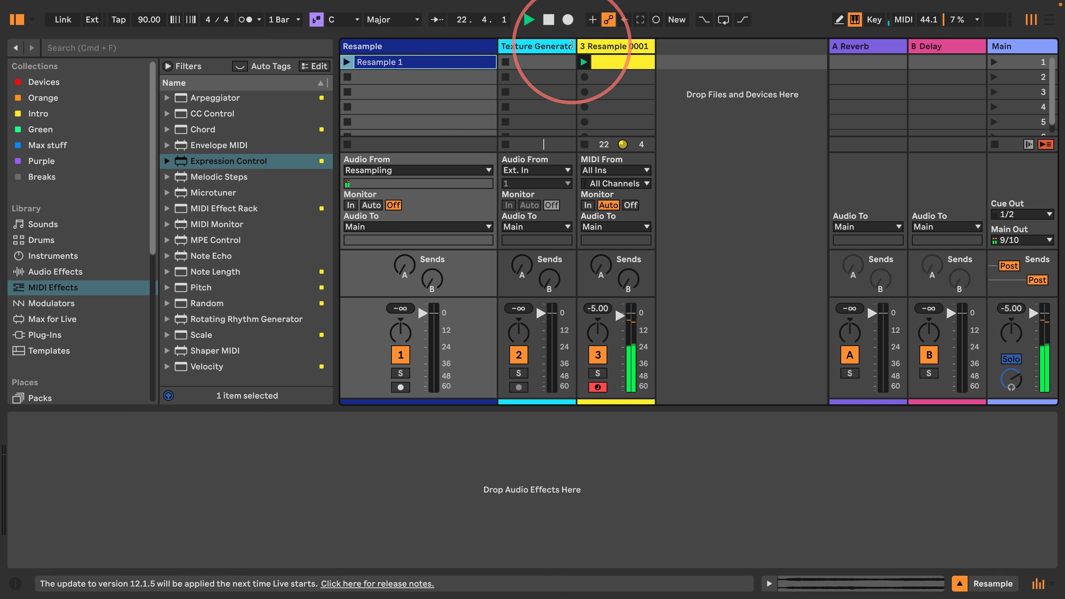
{"action": "left_click_drag", "start_coordinate": [579, 54], "coordinate": [595, 54]}
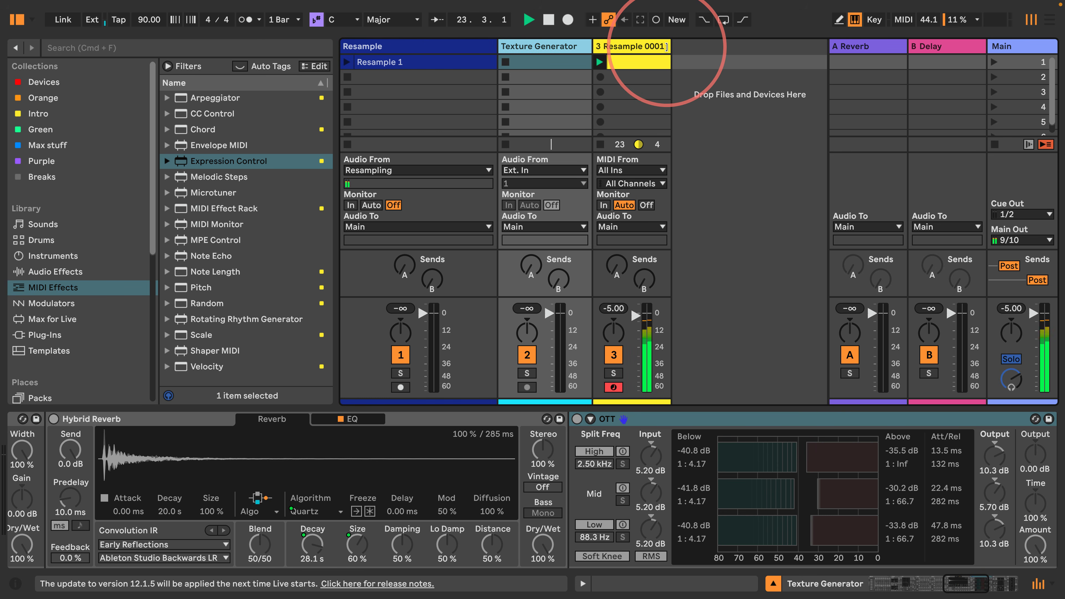
{"action": "left_click_drag", "start_coordinate": [666, 50], "coordinate": [725, 56]}
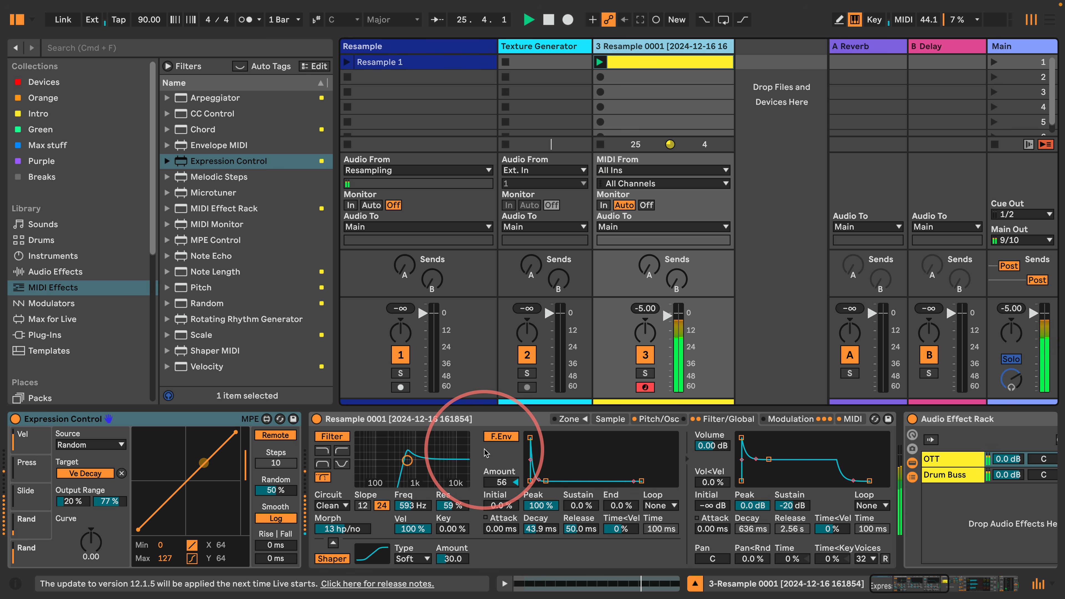
Show Sampler's sample settings and switch Expression Control's Slide slot to Remote mode with a Random source.
{"action": "left_click", "coordinate": [610, 419]}
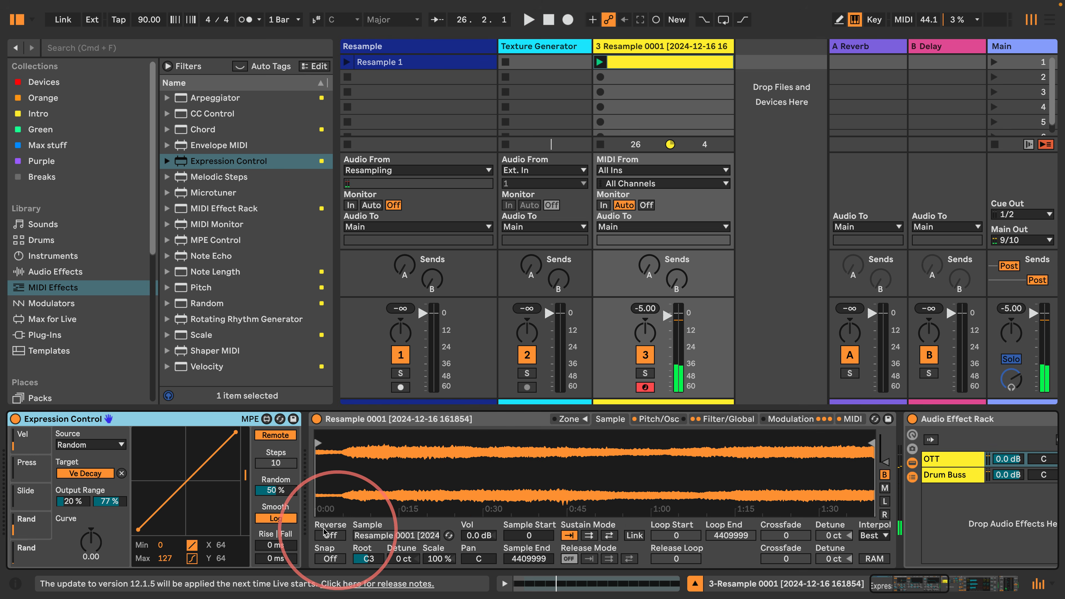
{"action": "left_click", "coordinate": [26, 490]}
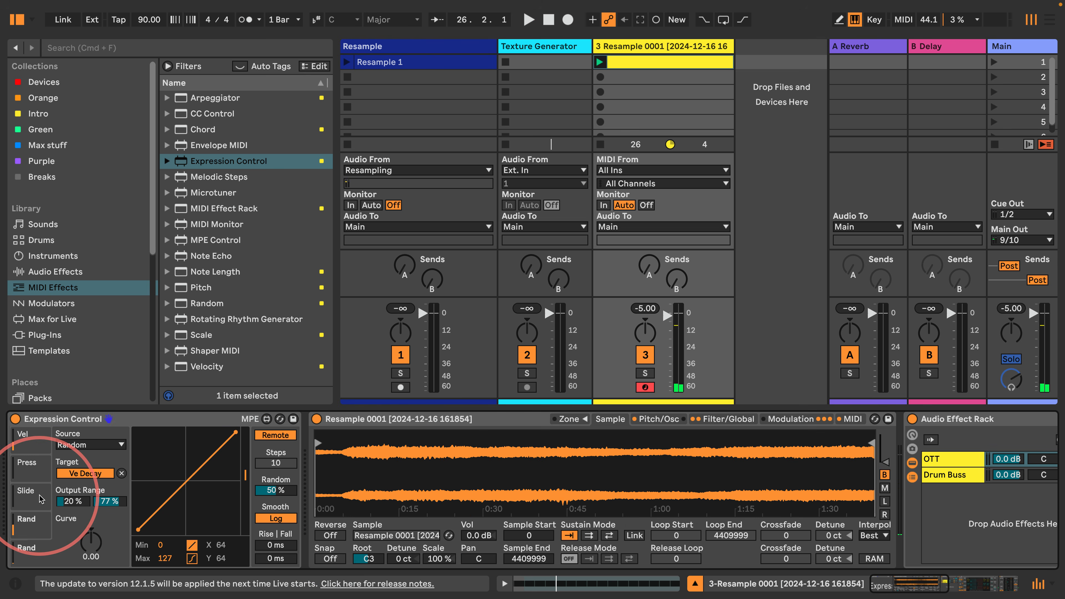
{"action": "left_click", "coordinate": [275, 435]}
{"action": "left_click", "coordinate": [63, 444]}
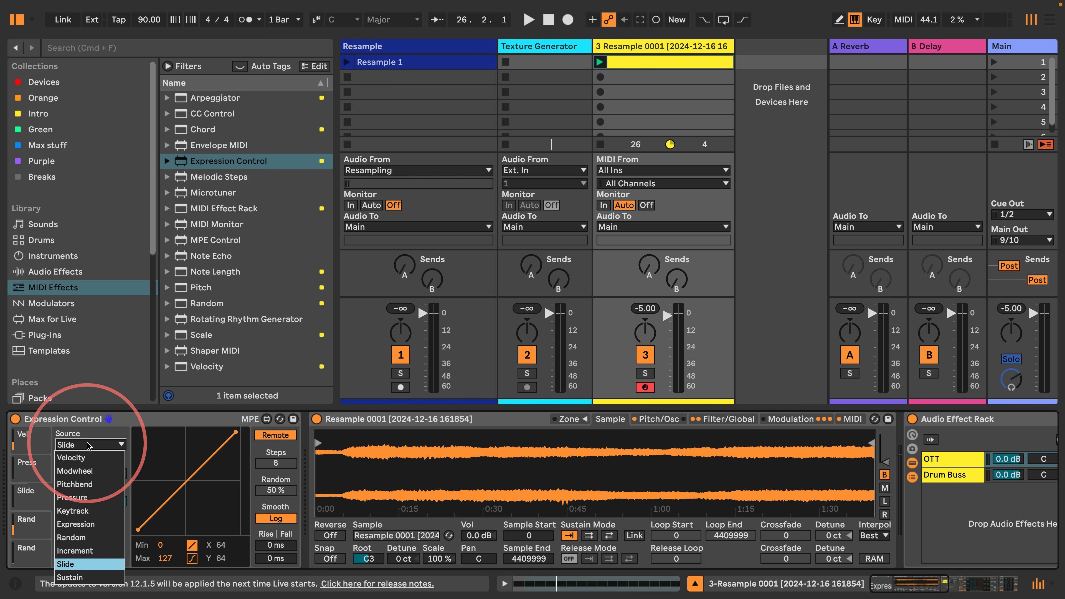
{"action": "left_click", "coordinate": [135, 540]}
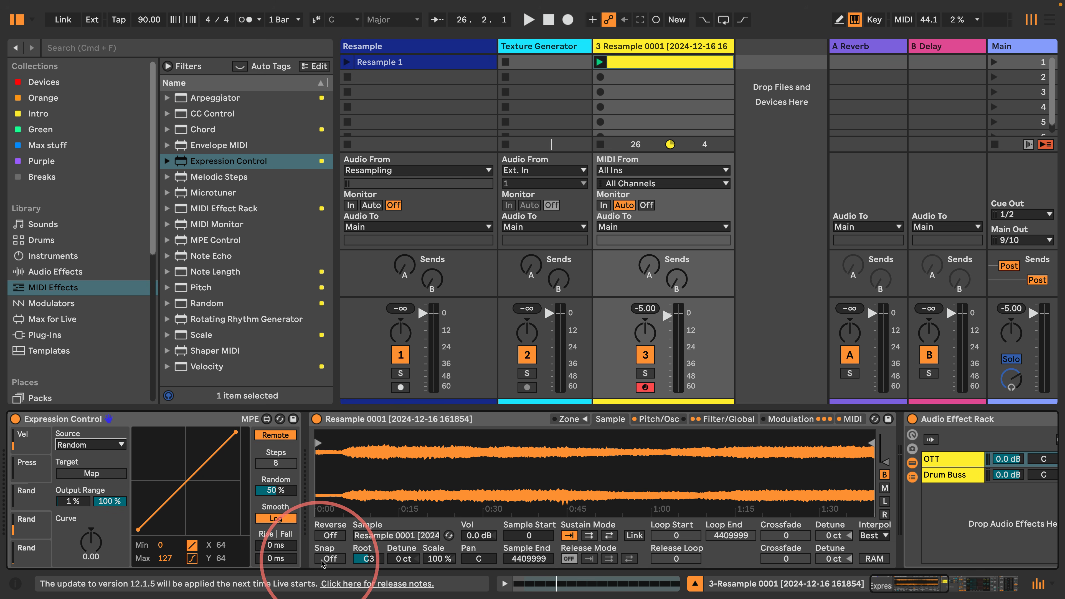
Try mapping the new Random slot to Sampler's Reverse switch, play the clip and remove the mapping.
{"action": "left_click", "coordinate": [120, 469]}
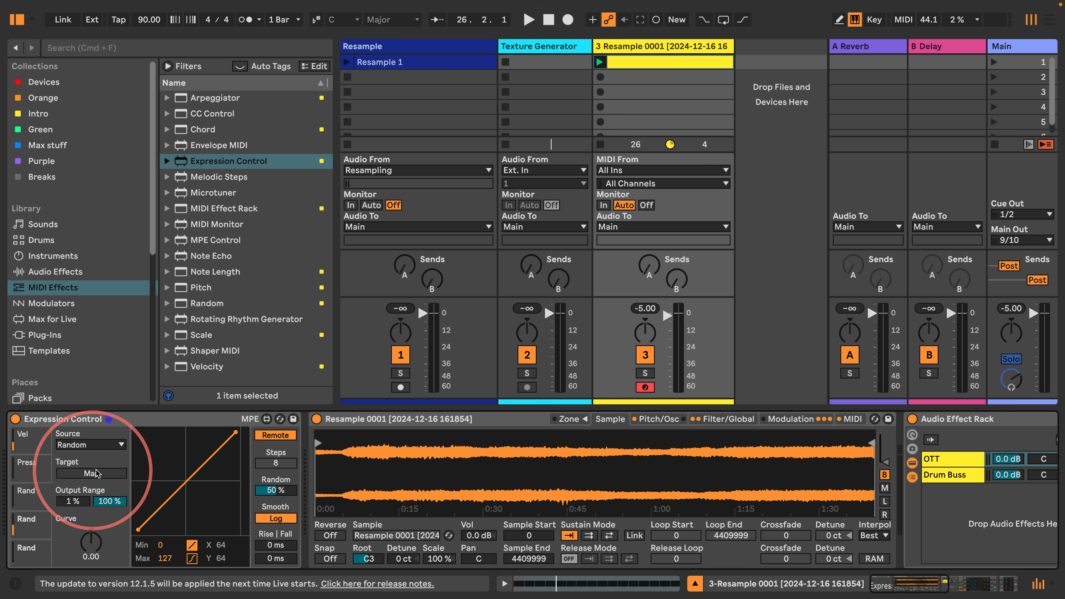
{"action": "left_click", "coordinate": [330, 535]}
{"action": "key", "text": "space"}
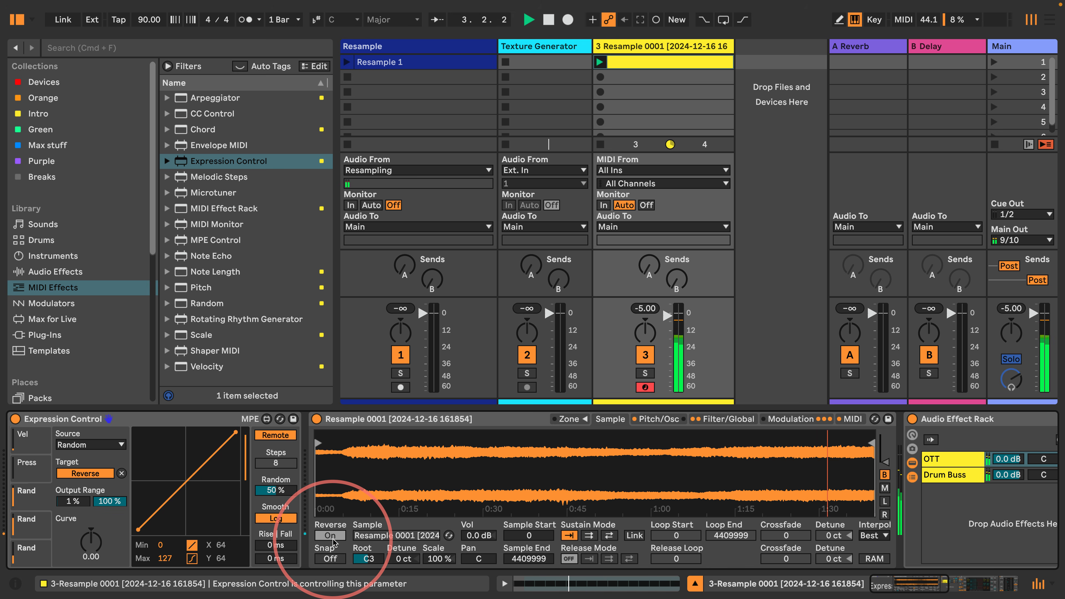
{"action": "key", "text": "space"}
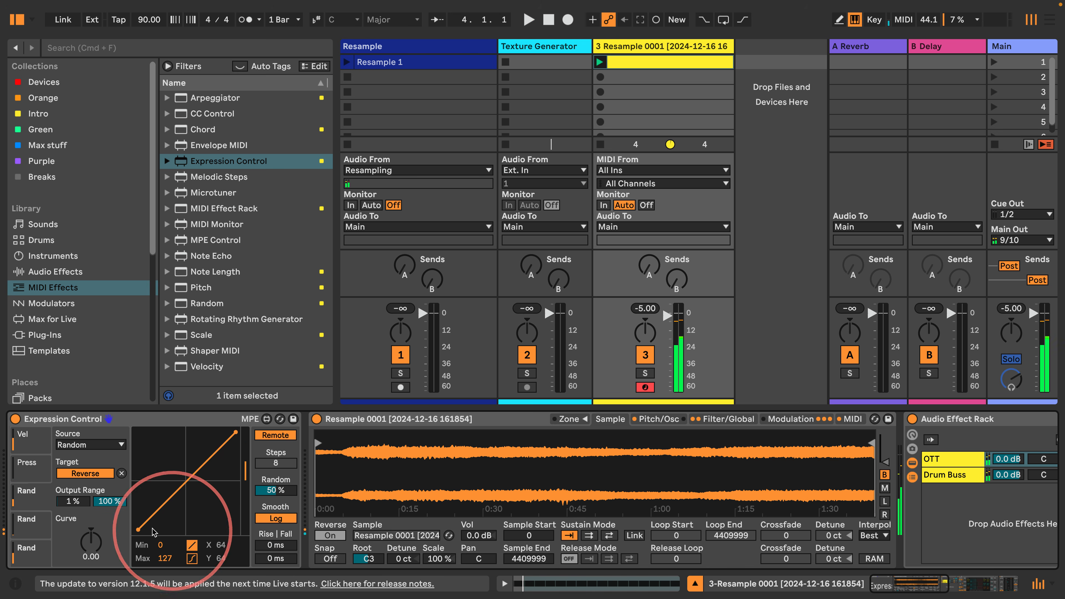
{"action": "left_click", "coordinate": [121, 473]}
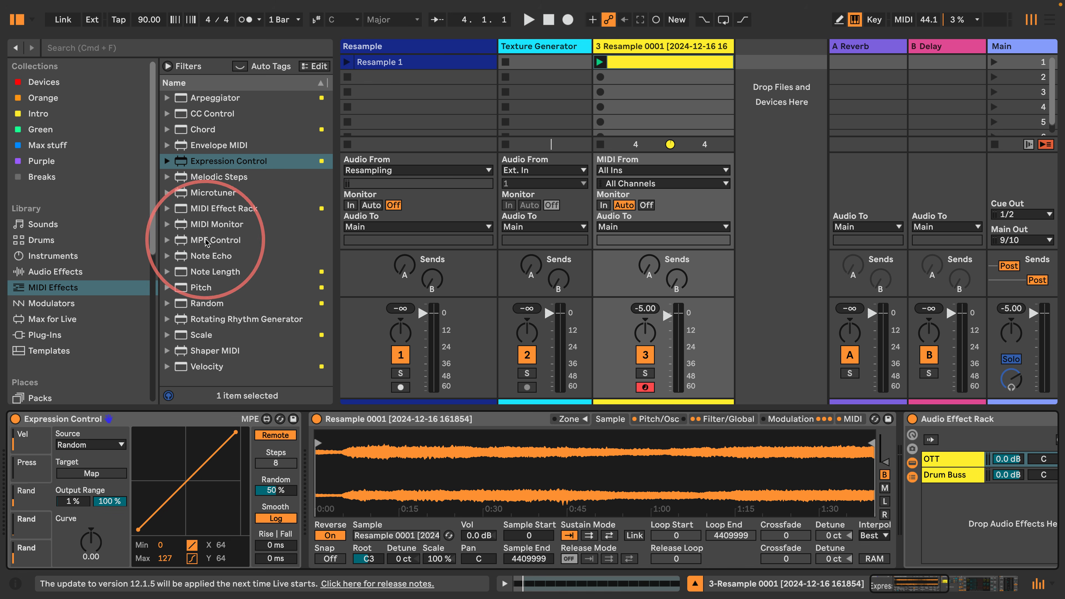
Add an LFO device after Sampler in Remote mode with the Bin waveform and a tempo-synced rate of 1/4.
{"action": "left_click", "coordinate": [37, 273]}
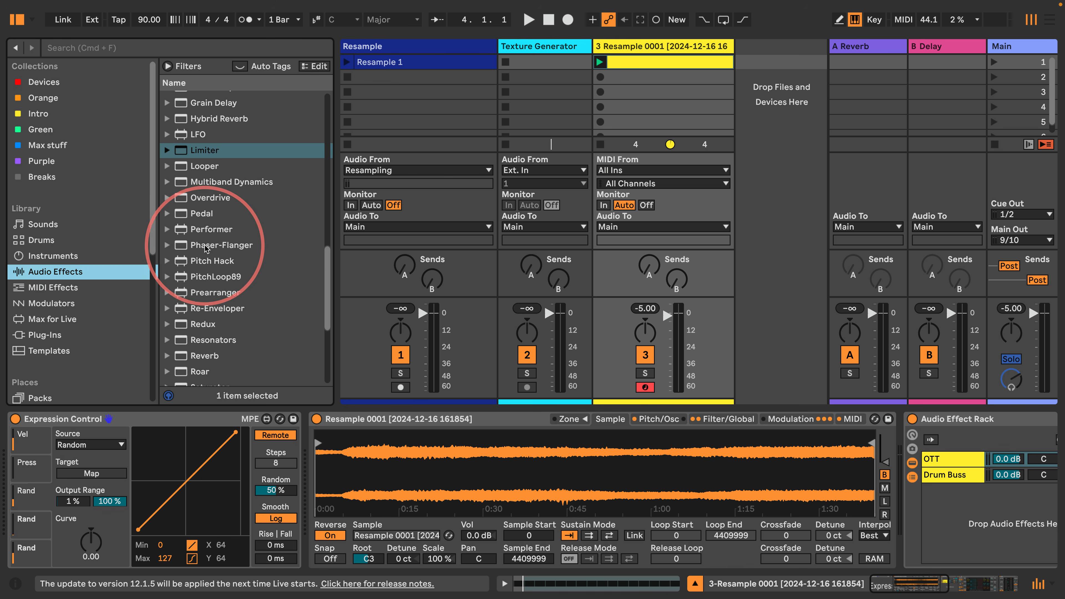
{"action": "scroll", "coordinate": [198, 235], "scroll_direction": "down", "scroll_amount": 2}
{"action": "left_click_drag", "start_coordinate": [180, 175], "coordinate": [902, 437]}
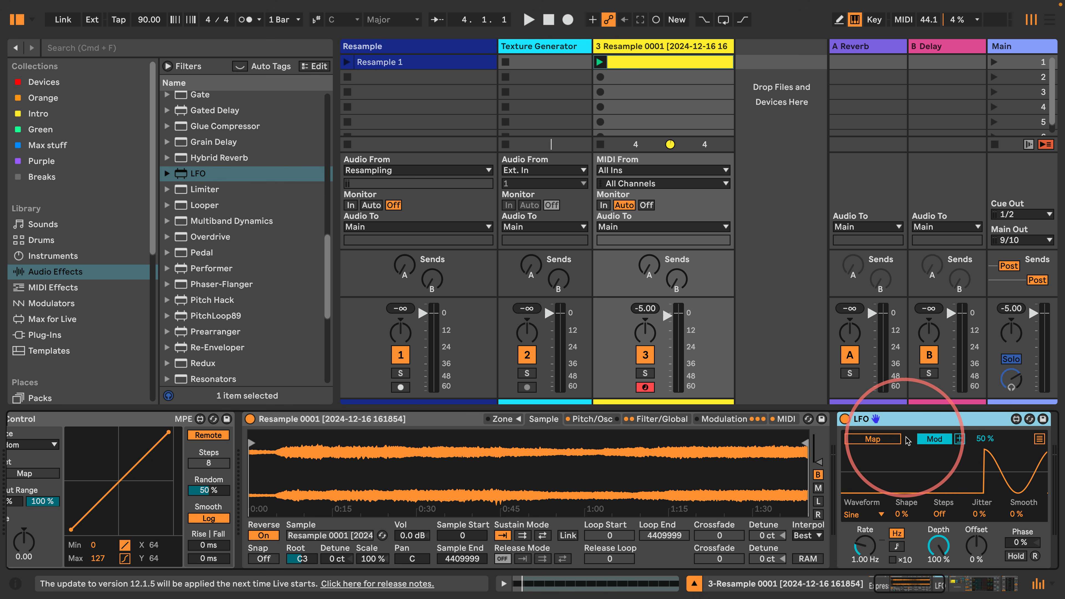
{"action": "left_click", "coordinate": [935, 439]}
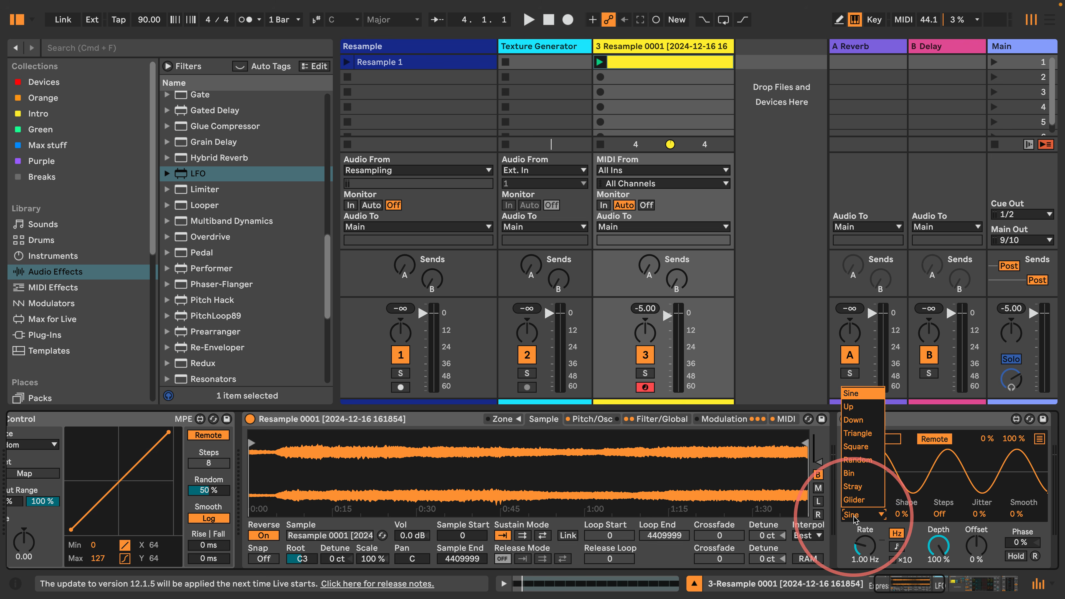
{"action": "left_click", "coordinate": [854, 473]}
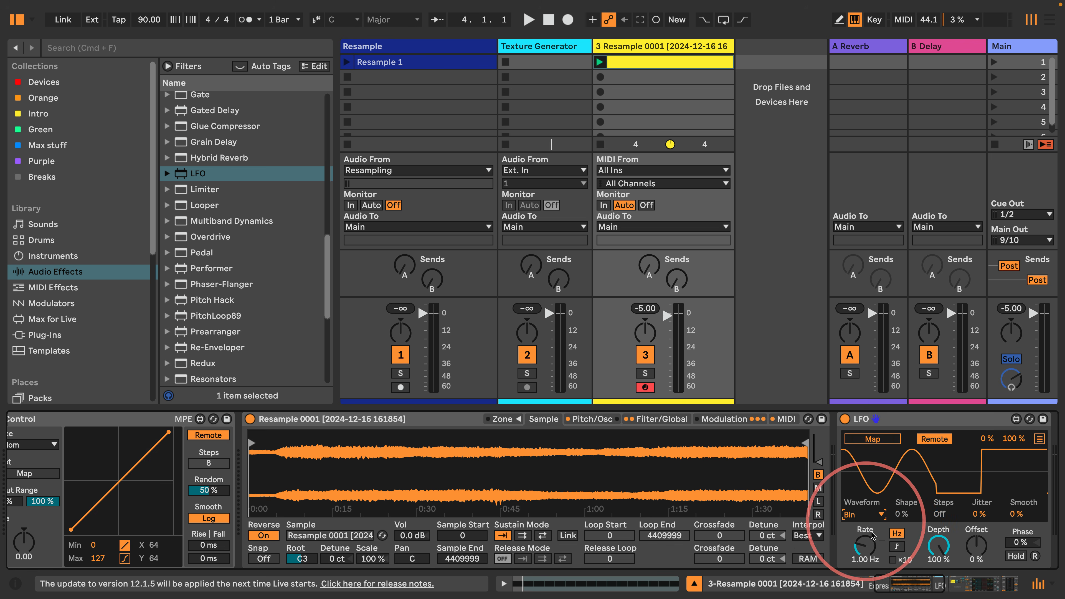
{"action": "left_click", "coordinate": [896, 546]}
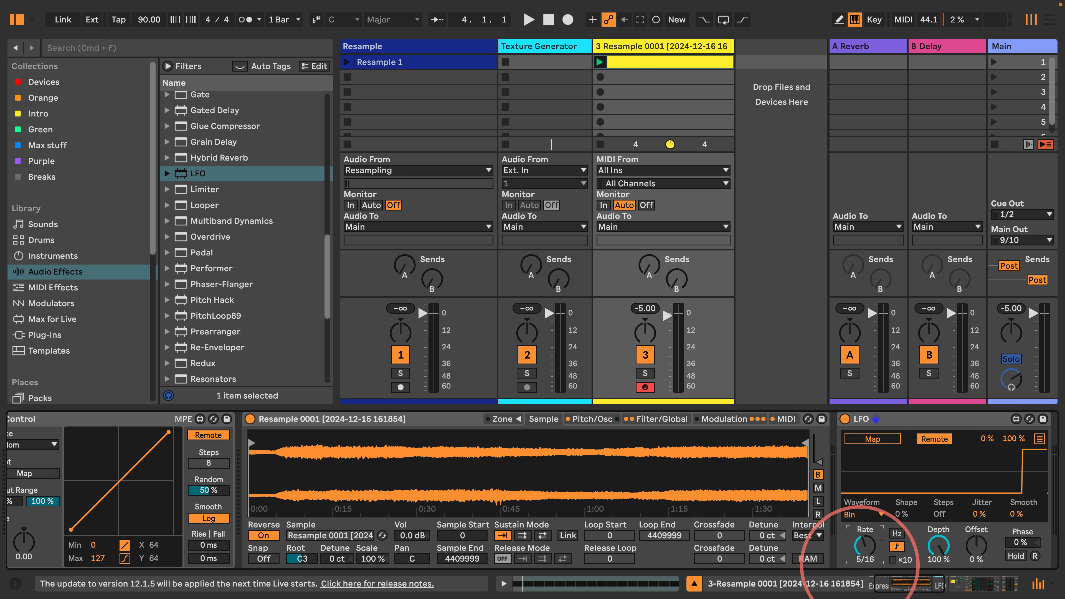
Map the LFO to Sampler's Reverse switch and play the clip to hear it.
{"action": "left_click", "coordinate": [872, 439]}
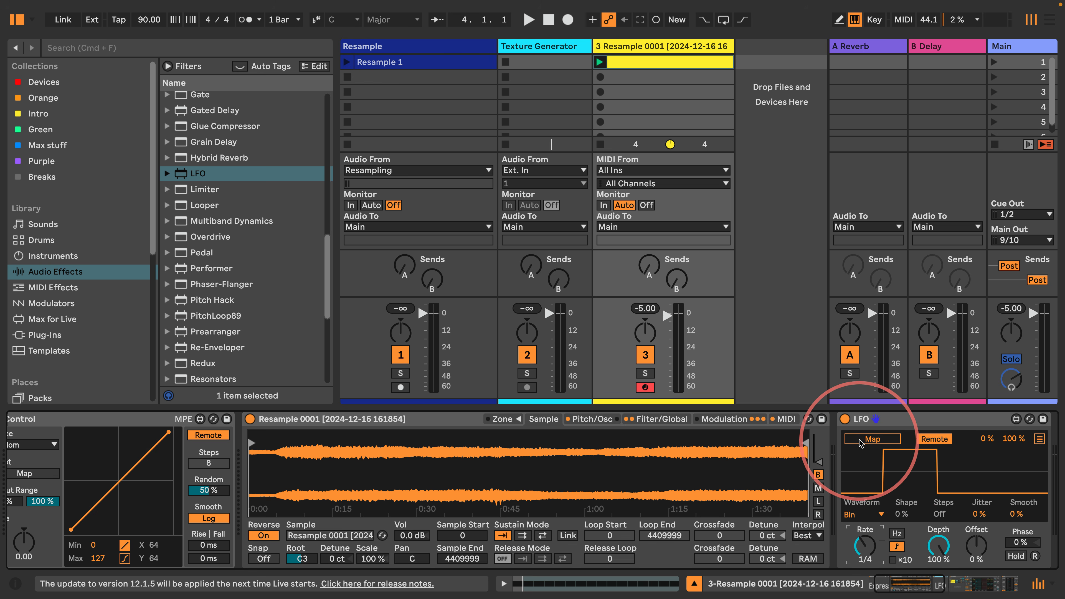
{"action": "left_click", "coordinate": [252, 539]}
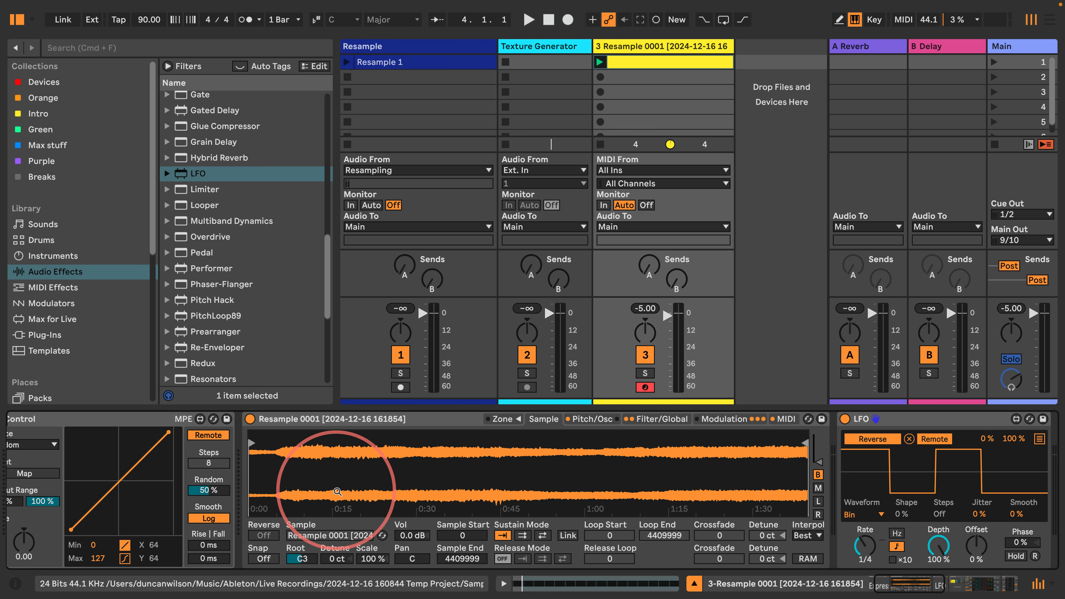
{"action": "key", "text": "space"}
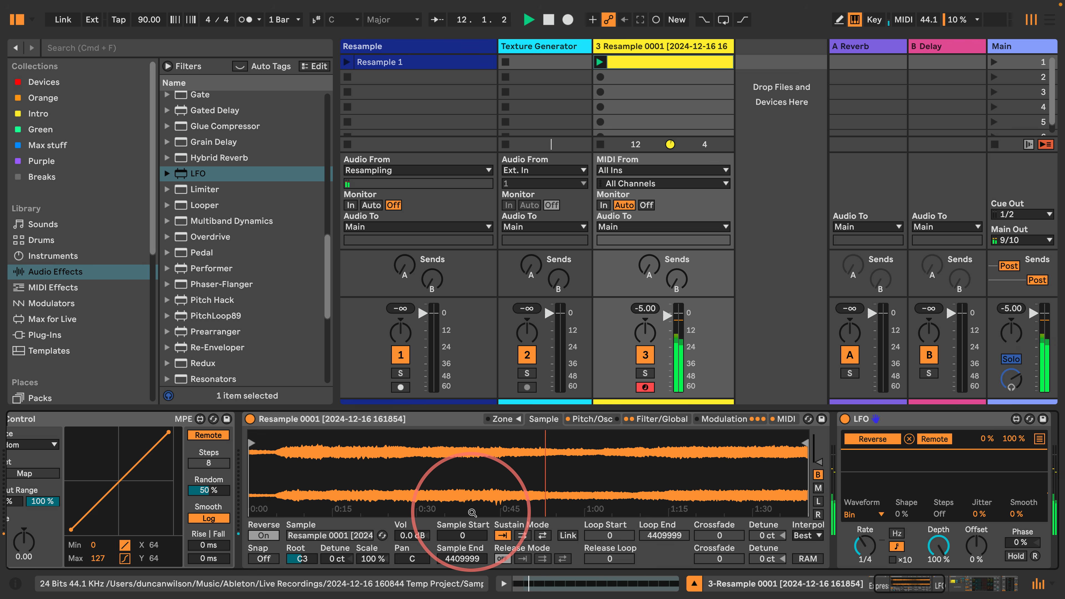
{"action": "key", "text": "space"}
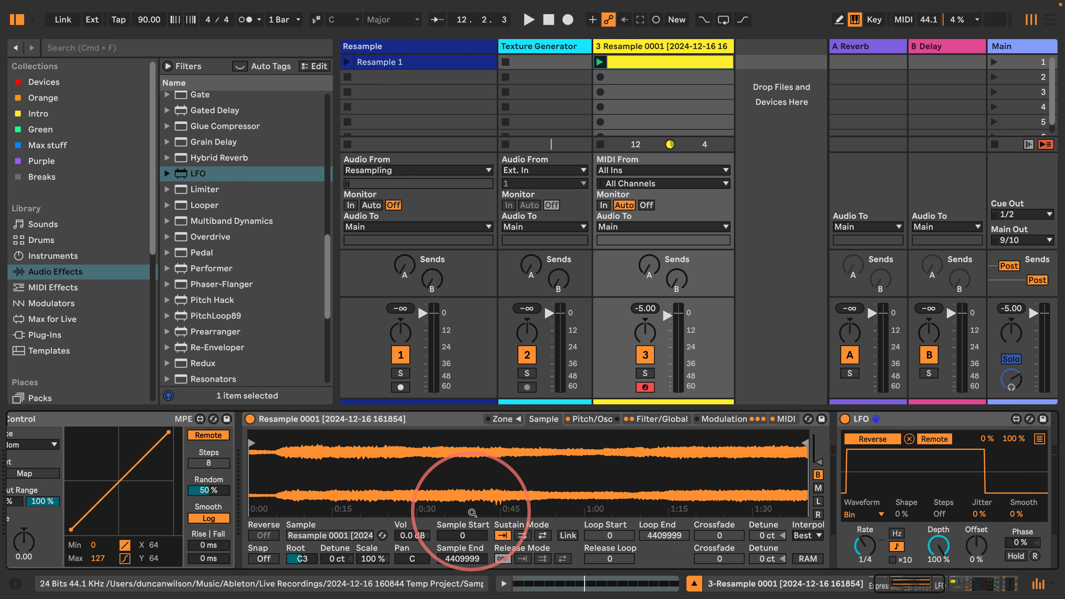
Turn on the Audio Effect Rack on the Texture Generator track and lower the track's volume slightly.
{"action": "left_click", "coordinate": [542, 49]}
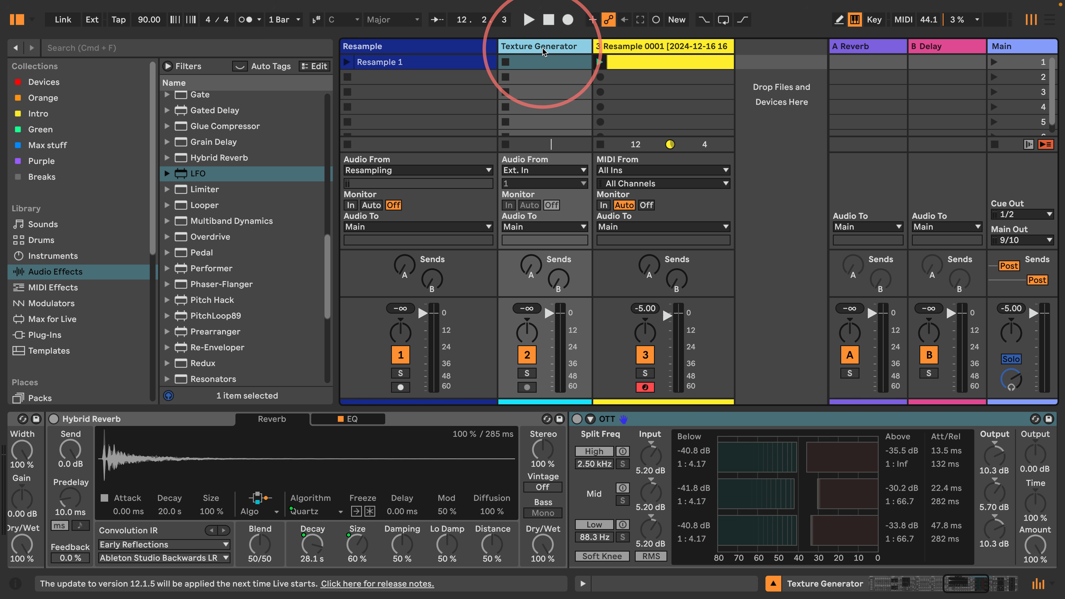
{"action": "left_click_drag", "start_coordinate": [950, 581], "coordinate": [868, 582]}
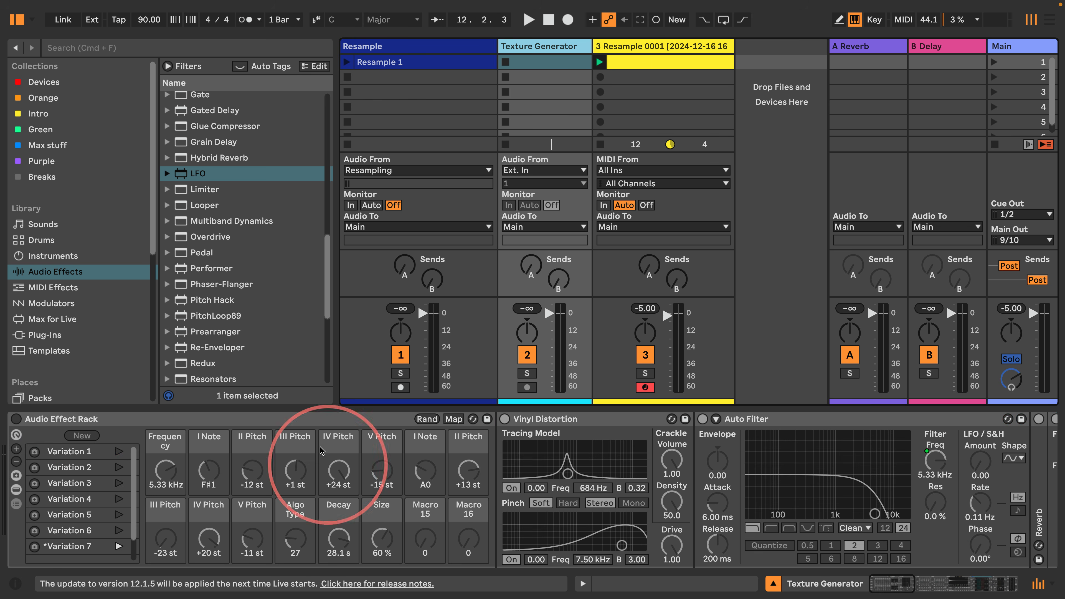
{"action": "left_click", "coordinate": [16, 419]}
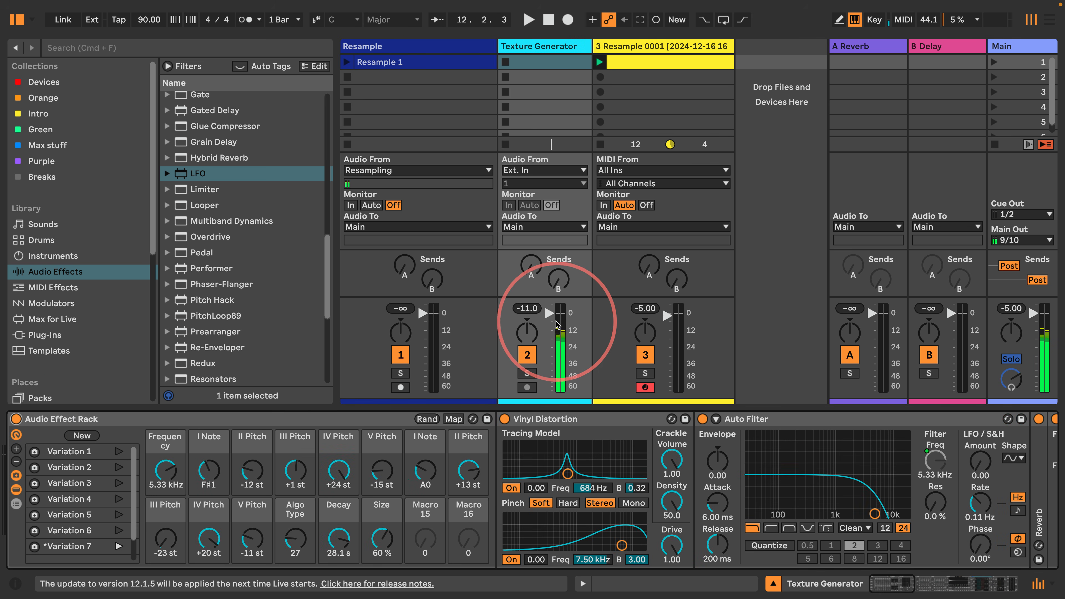
{"action": "left_click_drag", "start_coordinate": [544, 312], "coordinate": [547, 319]}
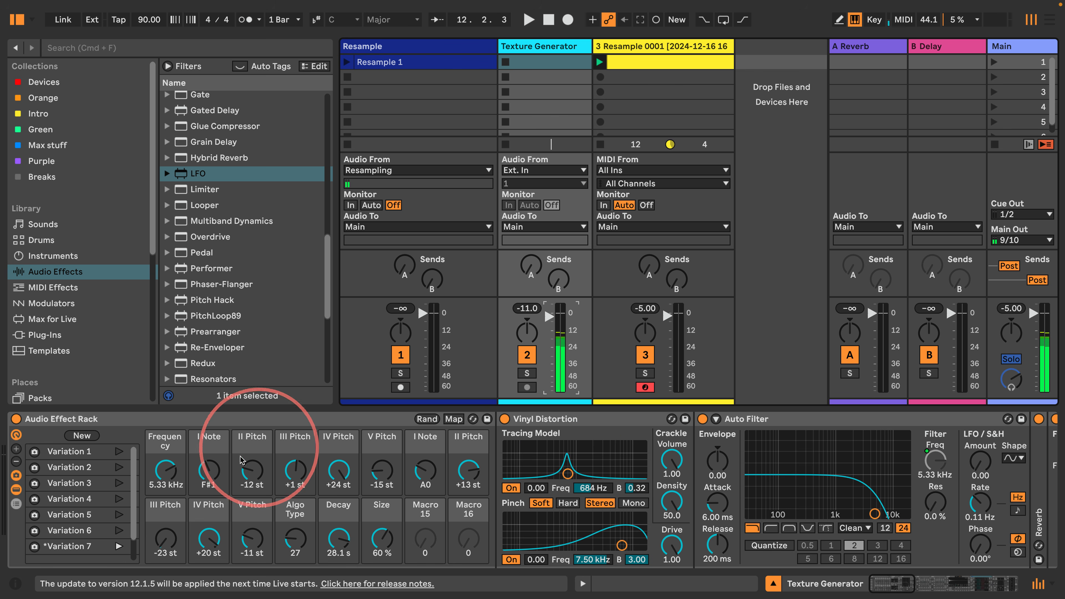
Randomise the Texture Generator rack's macros five times to audition different textures.
{"action": "left_click", "coordinate": [426, 420]}
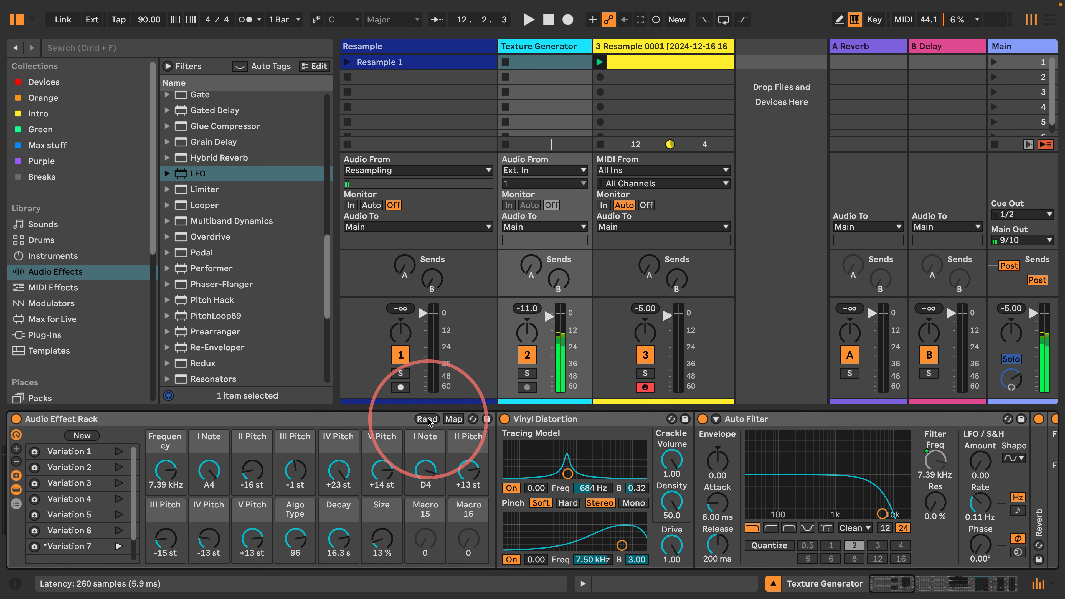
{"action": "left_click", "coordinate": [426, 419]}
{"action": "left_click", "coordinate": [426, 420]}
{"action": "left_click", "coordinate": [426, 420]}
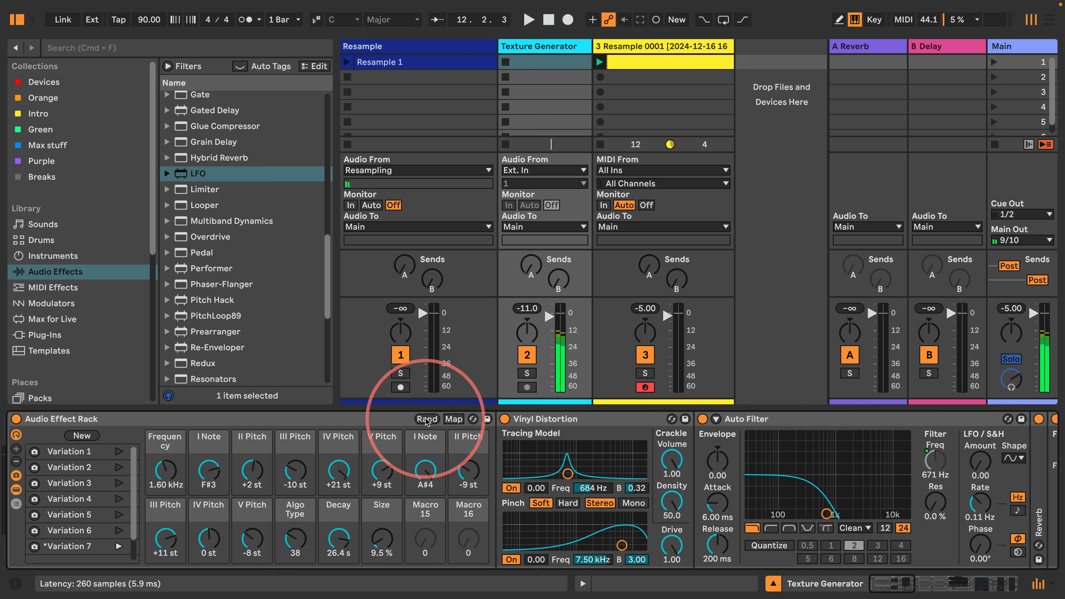
{"action": "left_click", "coordinate": [426, 419]}
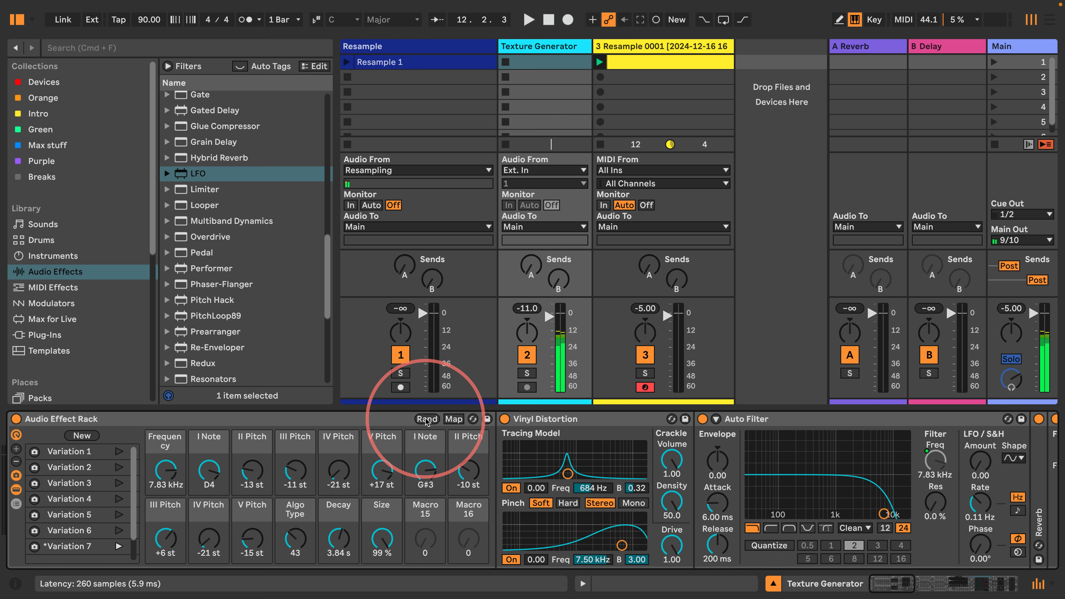
Recall the rack's macro snapshots Variation 1 and Variation 2 in turn to listen to each.
{"action": "left_click", "coordinate": [119, 452]}
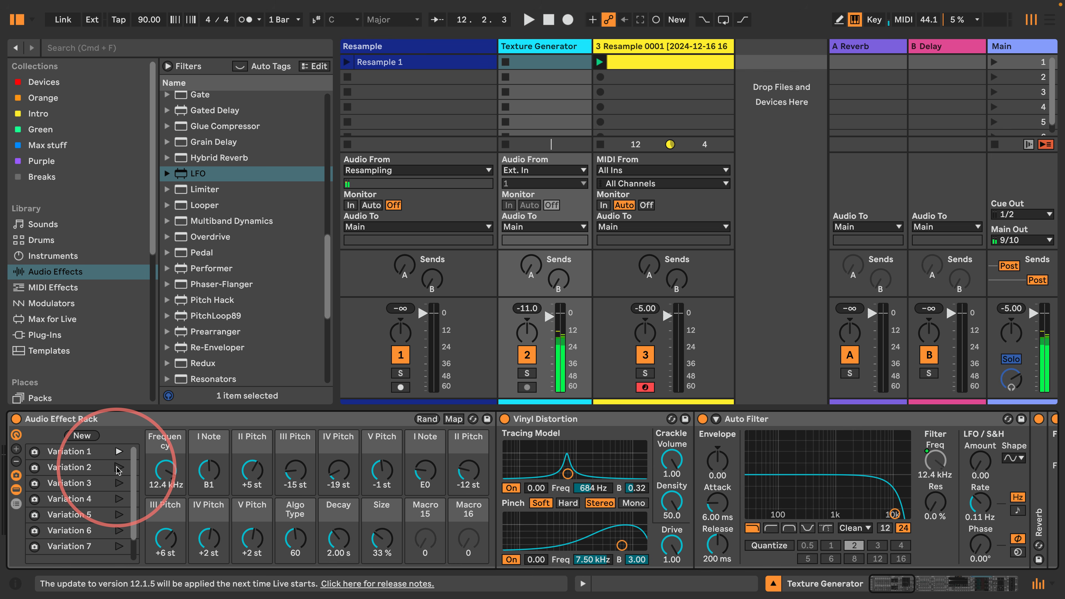
{"action": "left_click", "coordinate": [118, 468]}
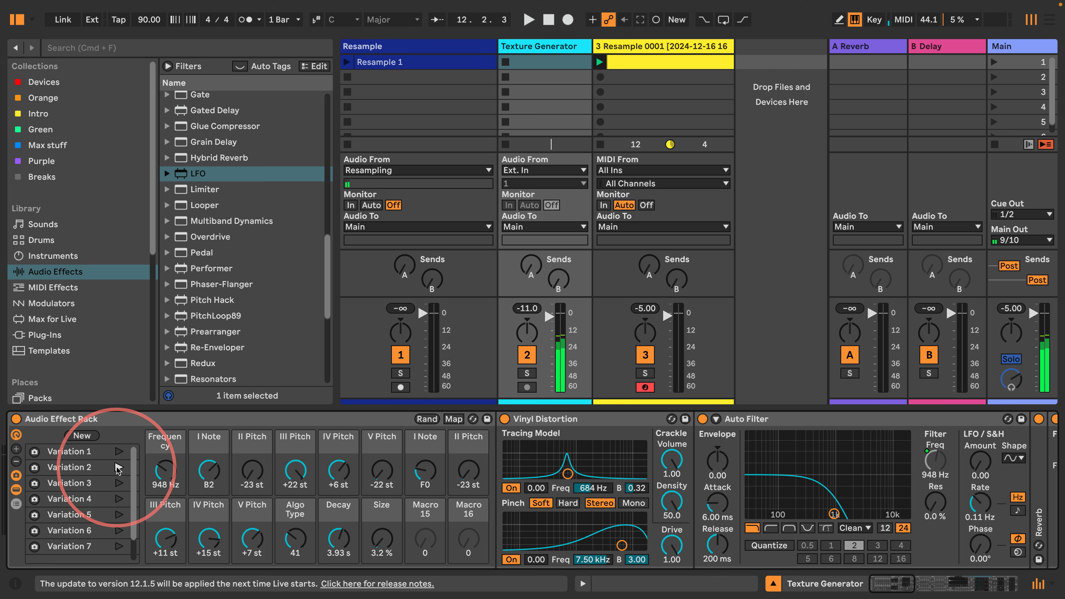
Recall the rack's macro snapshots Variation 2 and Variation 3 to hear them, and mute the Texture Generator track.
{"action": "left_click", "coordinate": [119, 467]}
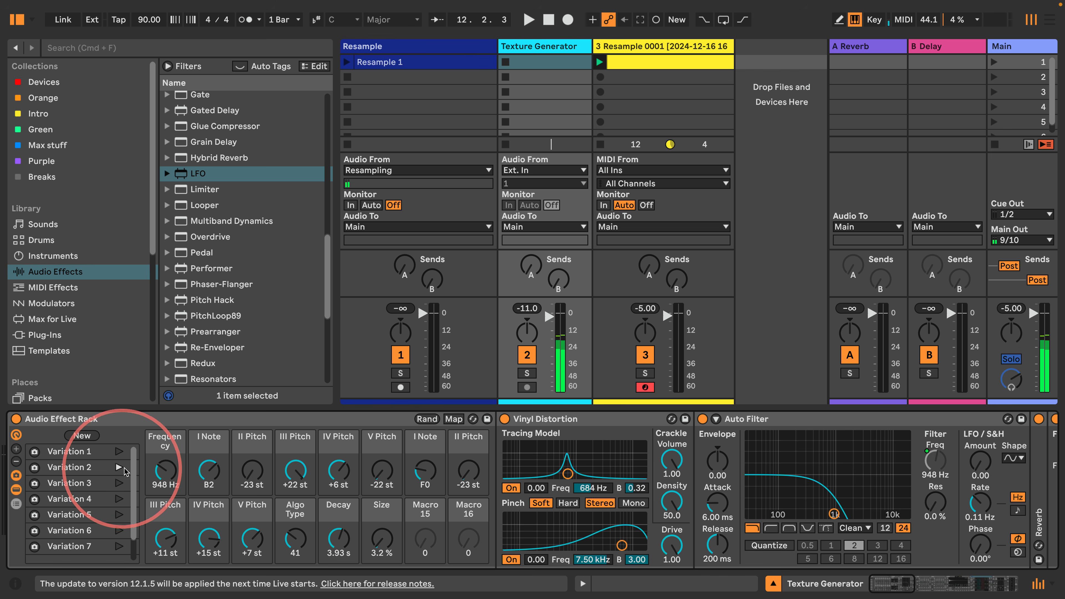
{"action": "left_click", "coordinate": [119, 483]}
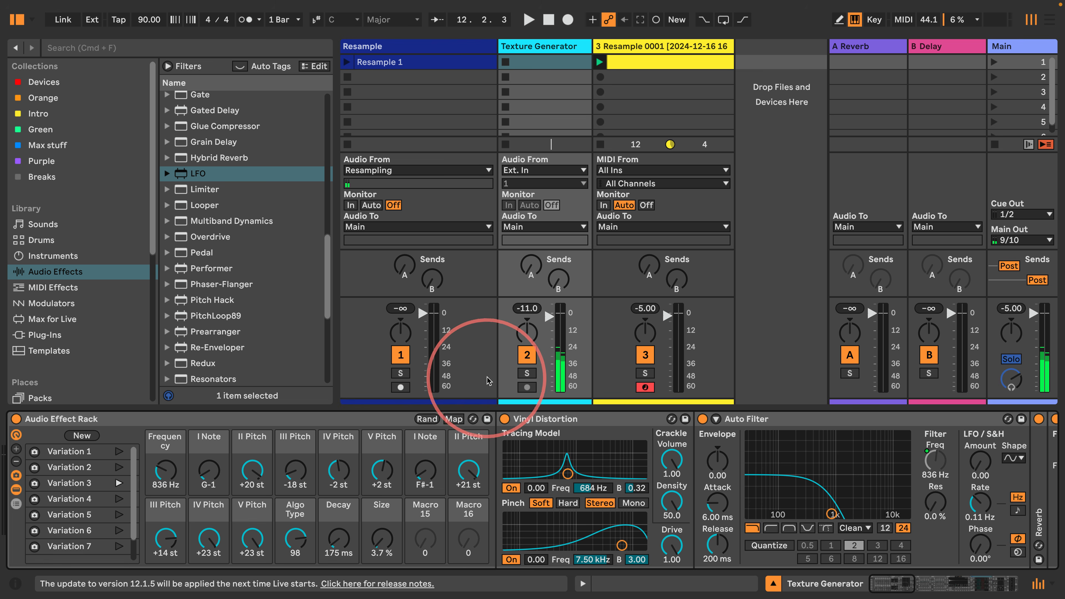
{"action": "left_click", "coordinate": [527, 355]}
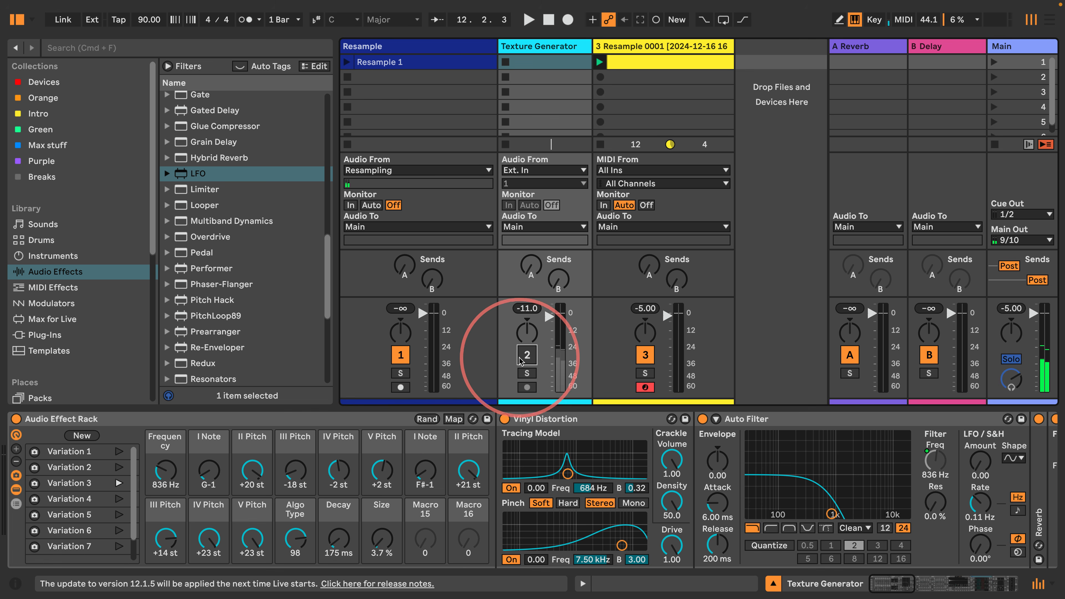
Open the Resample 1 clip to view its recorded waveform and shrink the clip view's height.
{"action": "double_click", "coordinate": [399, 61]}
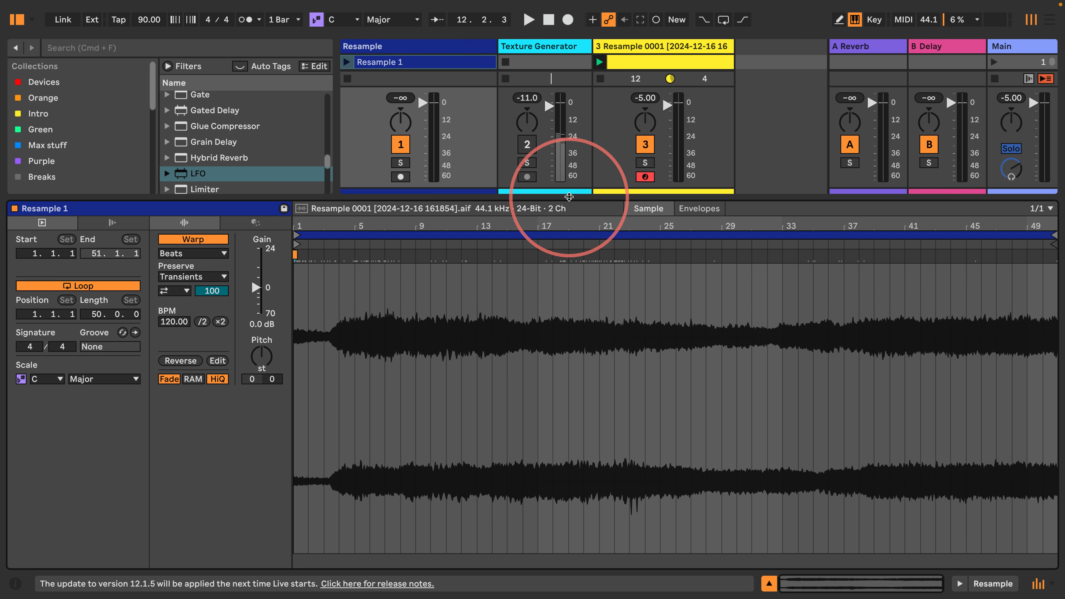
{"action": "left_click_drag", "start_coordinate": [571, 192], "coordinate": [561, 342]}
Show the resampled MIDI track's devices and review Sampler's Filter/Global and Pitch/Osc settings.
{"action": "left_click", "coordinate": [635, 46]}
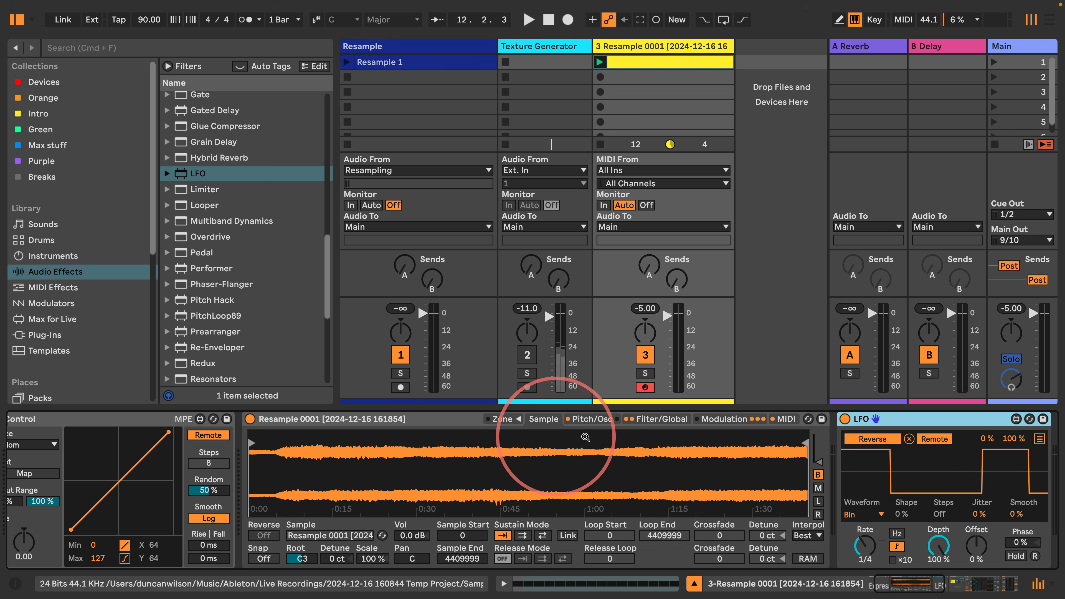
{"action": "left_click", "coordinate": [652, 420]}
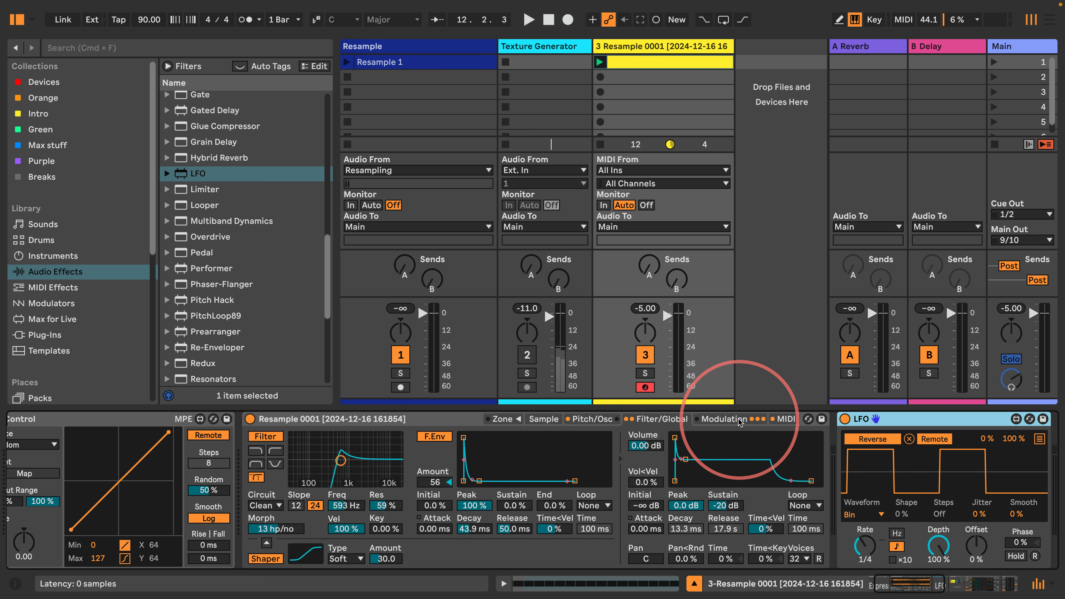
{"action": "left_click", "coordinate": [599, 420]}
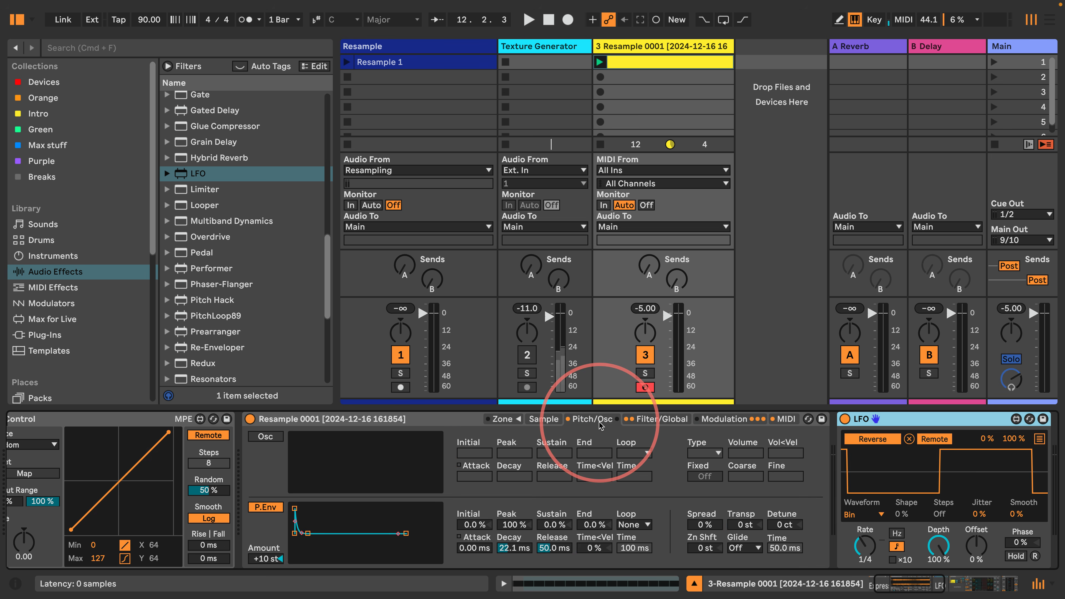